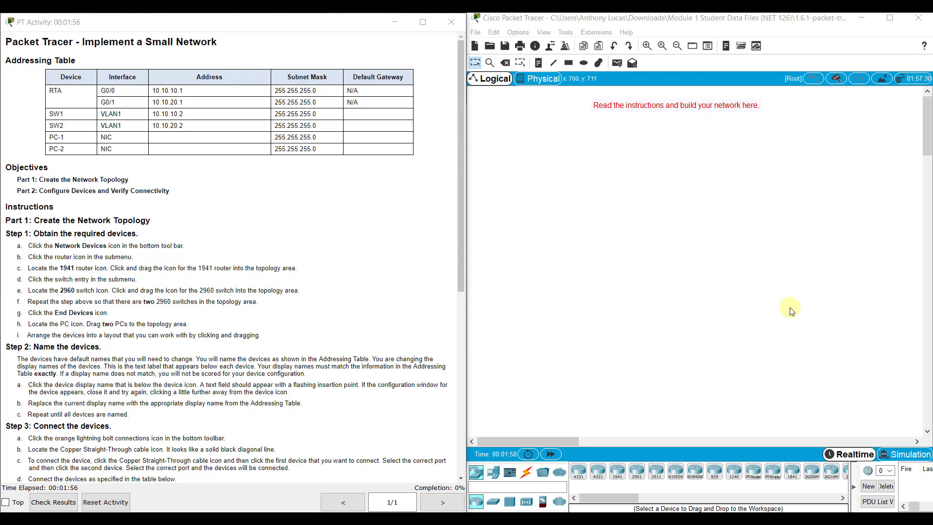
Step: Place a 1941 router on the workspace
click(477, 472)
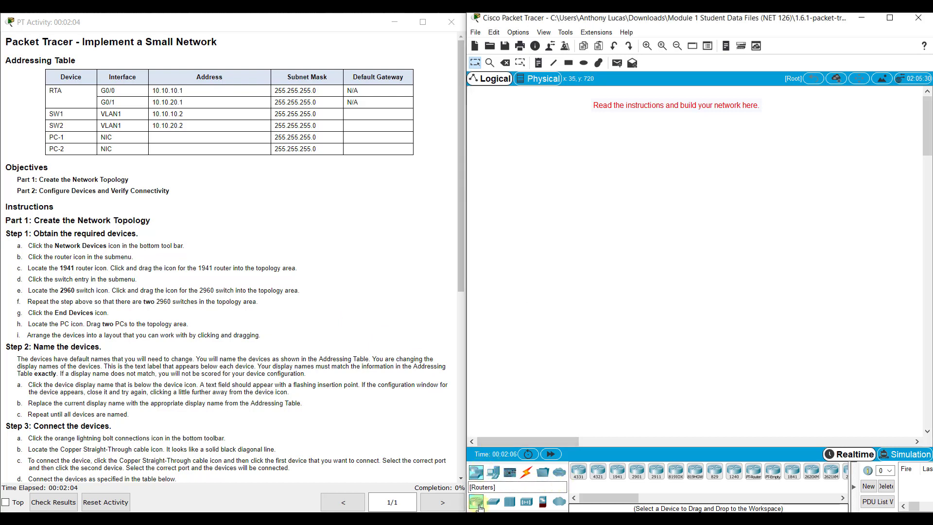
click(618, 471)
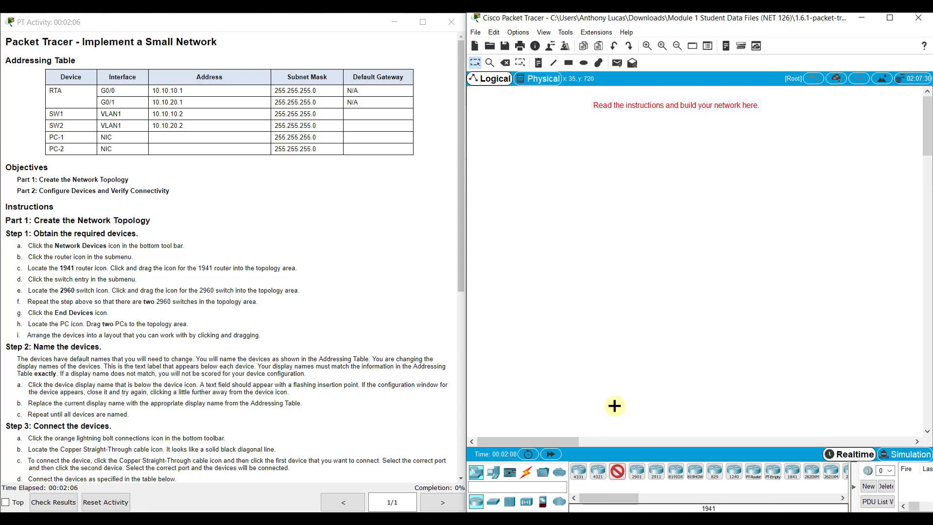
click(523, 194)
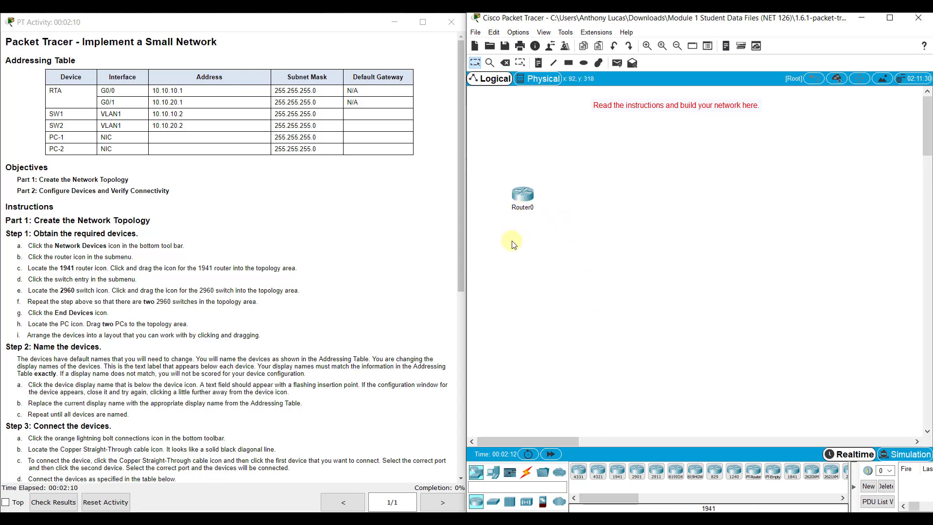
Step: Add two 2960 switches right of the router, stacked one directly above the other
click(496, 506)
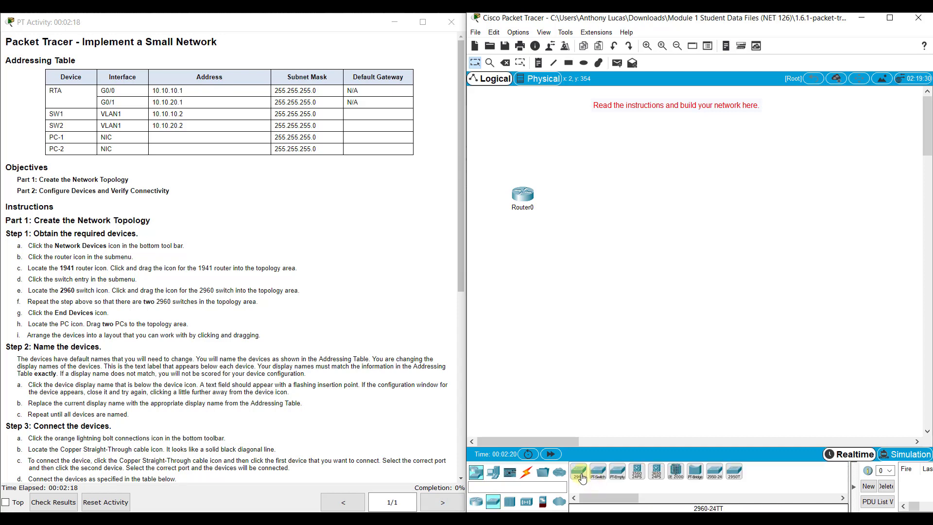
click(581, 478)
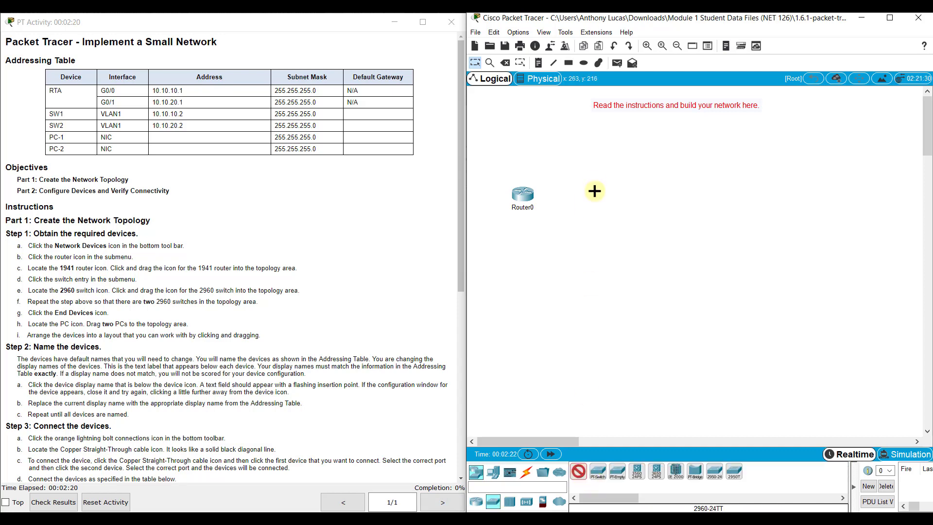
click(632, 194)
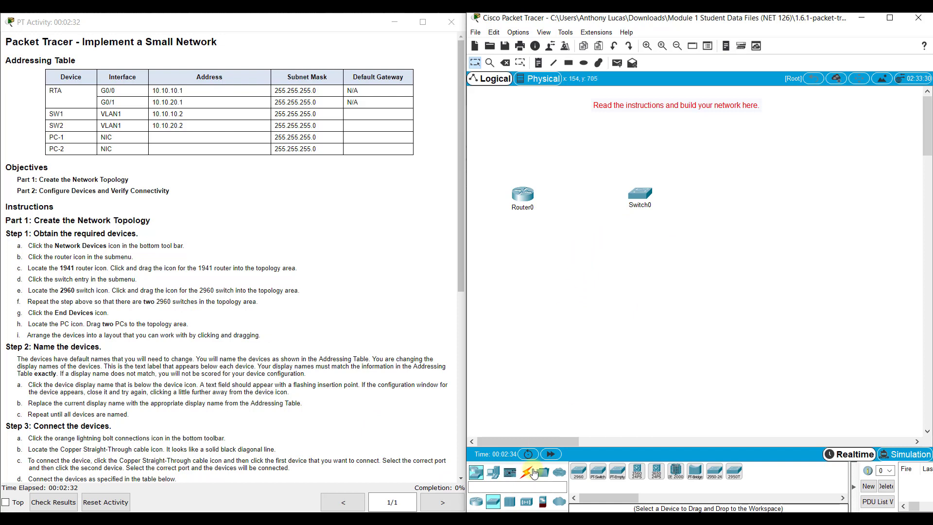
click(578, 471)
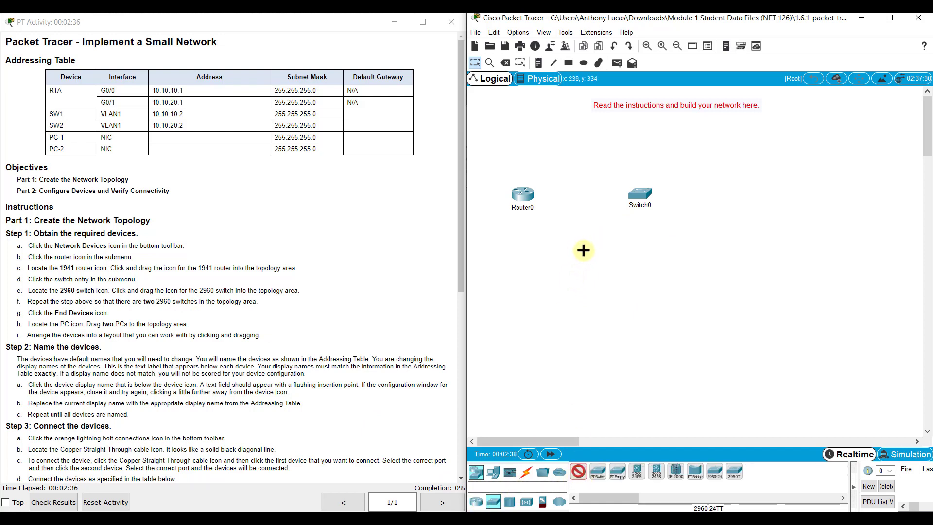
click(599, 260)
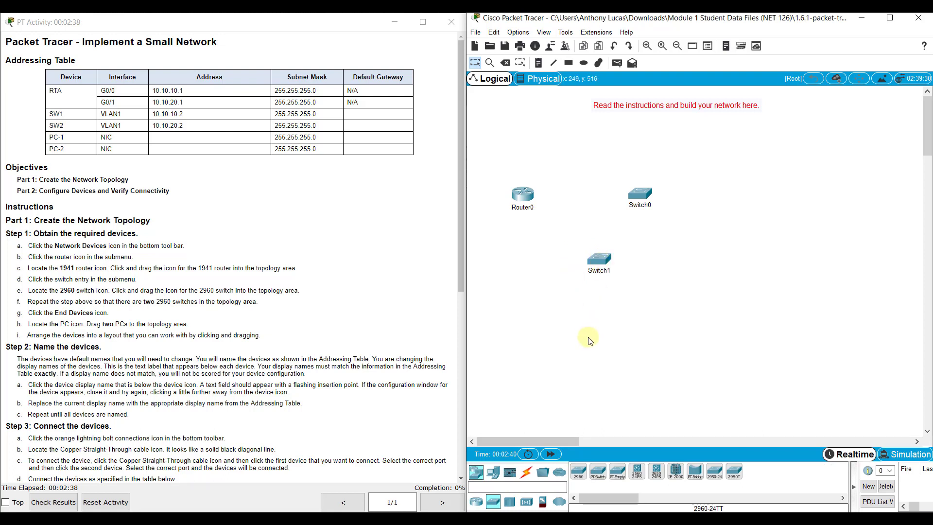
drag(645, 196, 650, 154)
drag(601, 260, 647, 257)
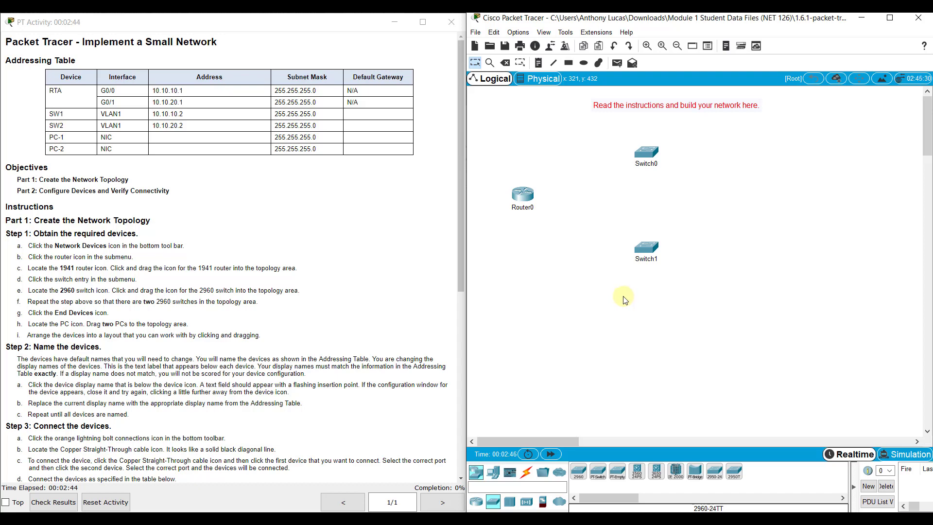
Step: Place PC0 right of Switch0 and PC1 right of Switch1
click(495, 475)
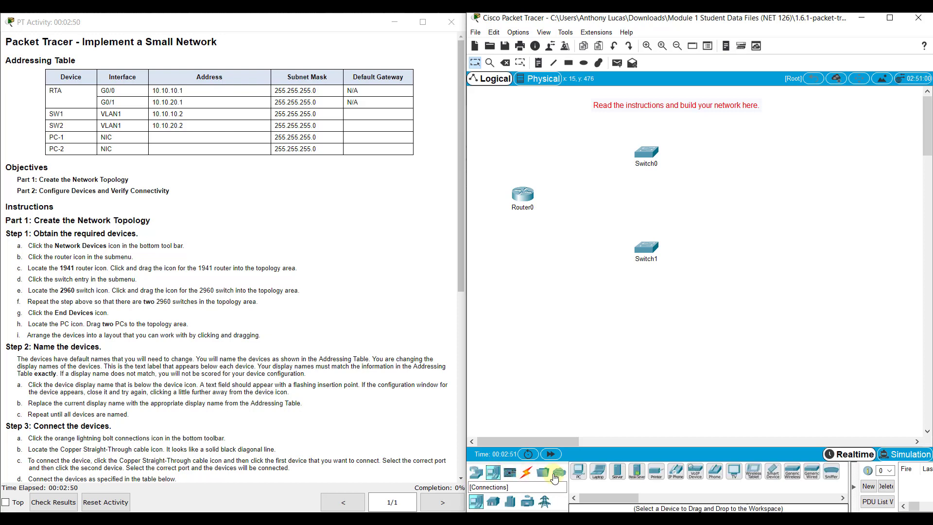
click(581, 475)
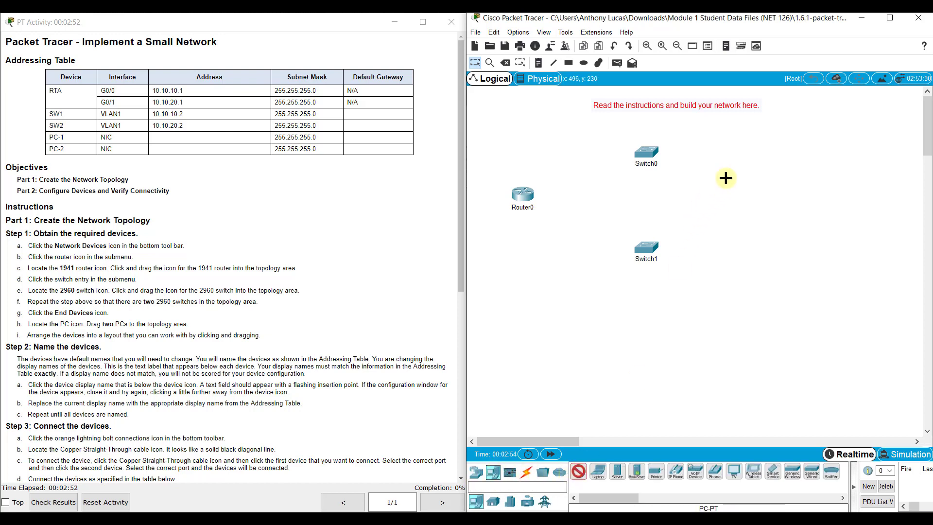
click(756, 148)
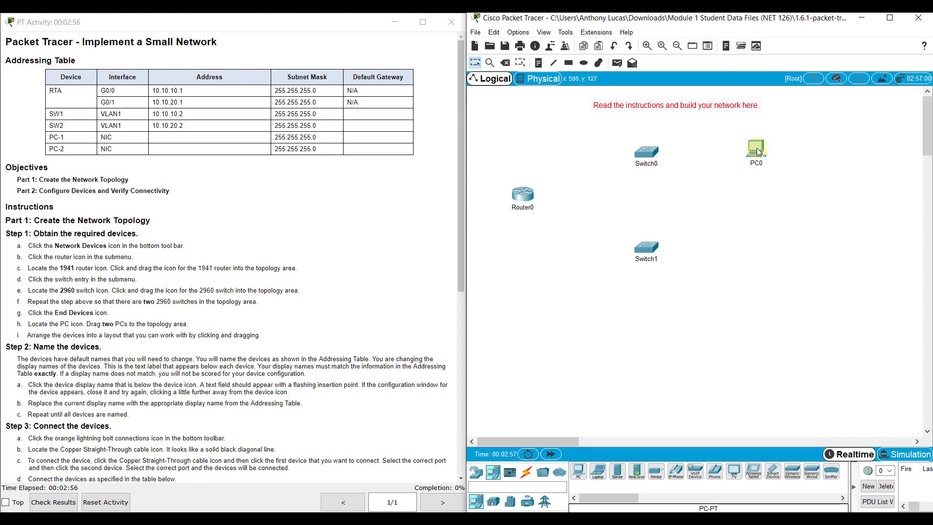
click(581, 475)
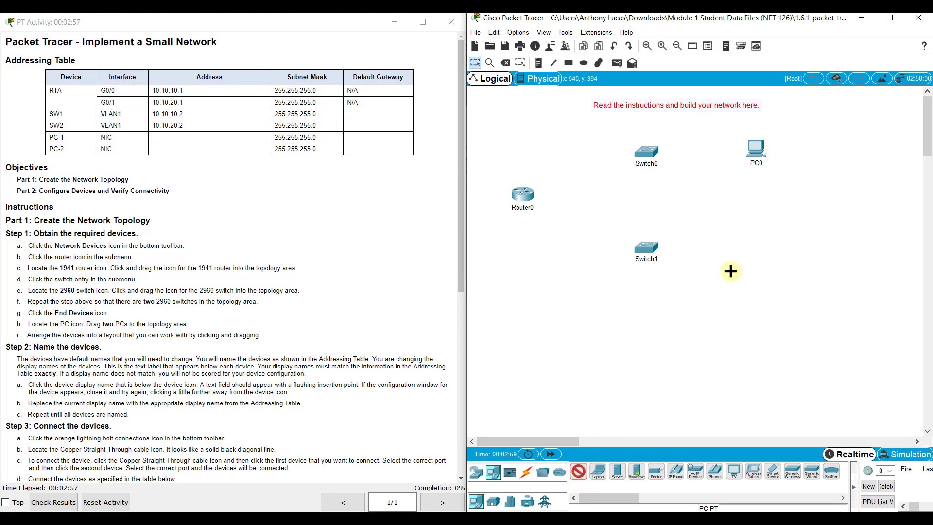
click(759, 250)
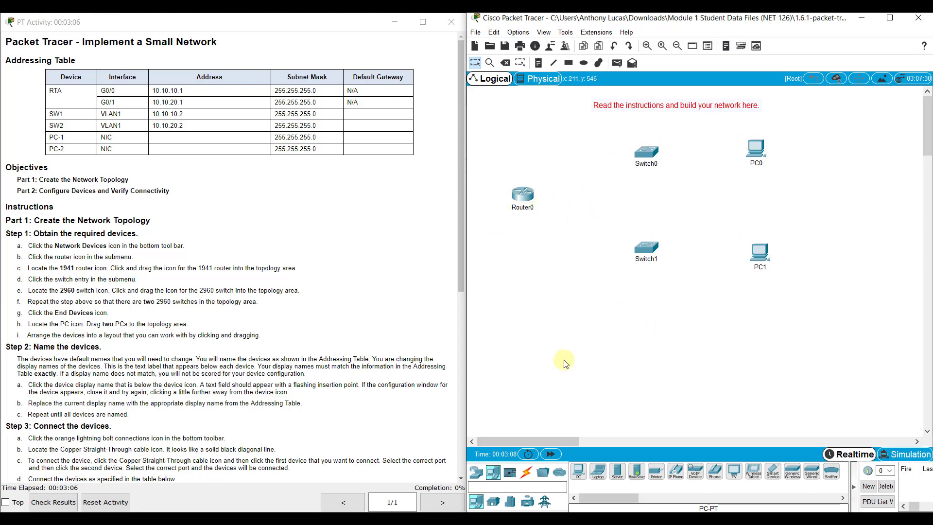
scroll(252, 377, down, 5)
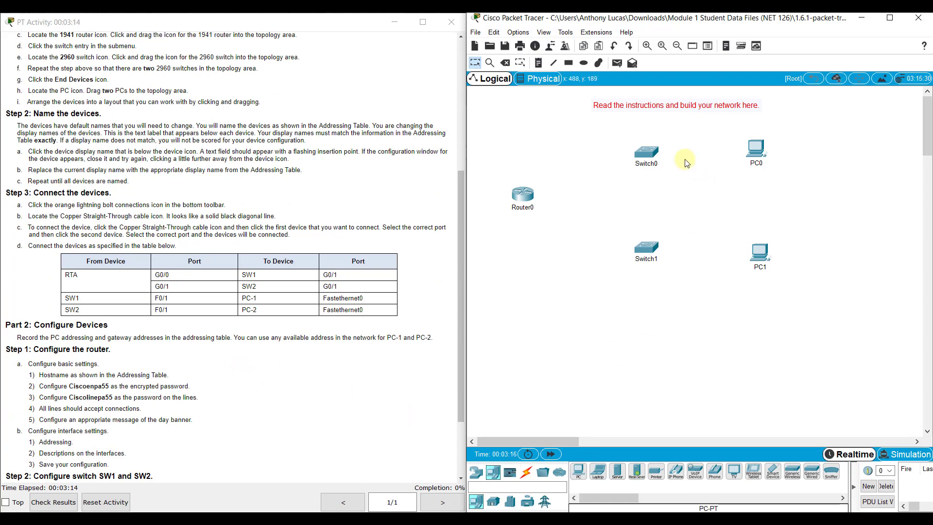
Step: Start a copper straight-through cable at the router's G0/0, then cancel it
click(526, 474)
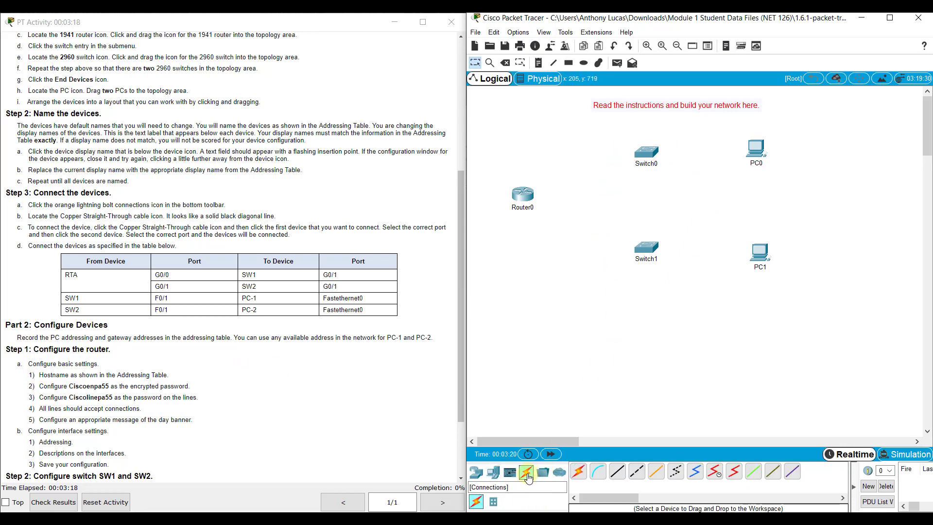
click(619, 478)
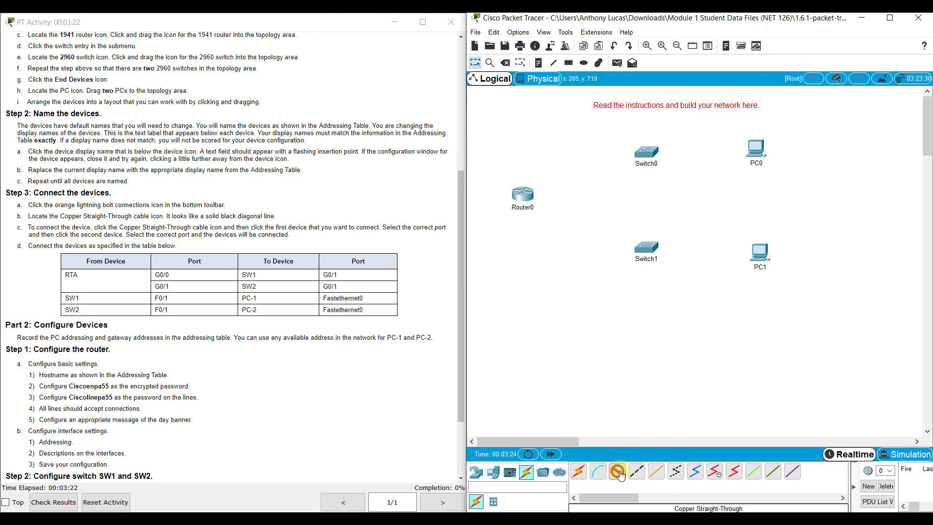
click(524, 193)
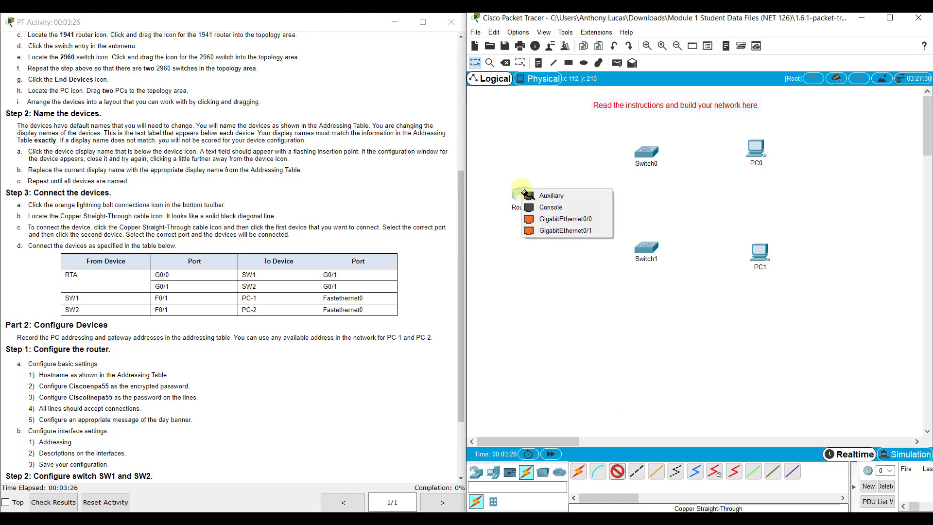
click(555, 219)
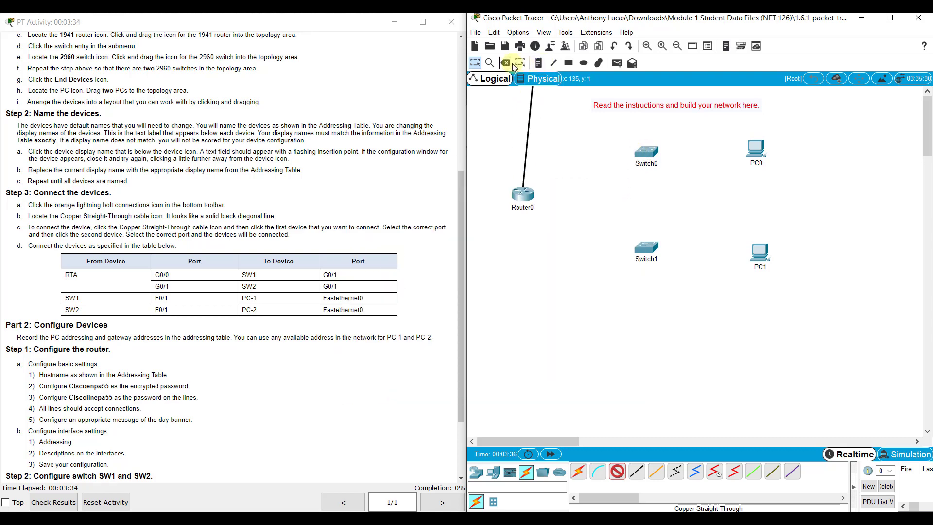
key(Escape)
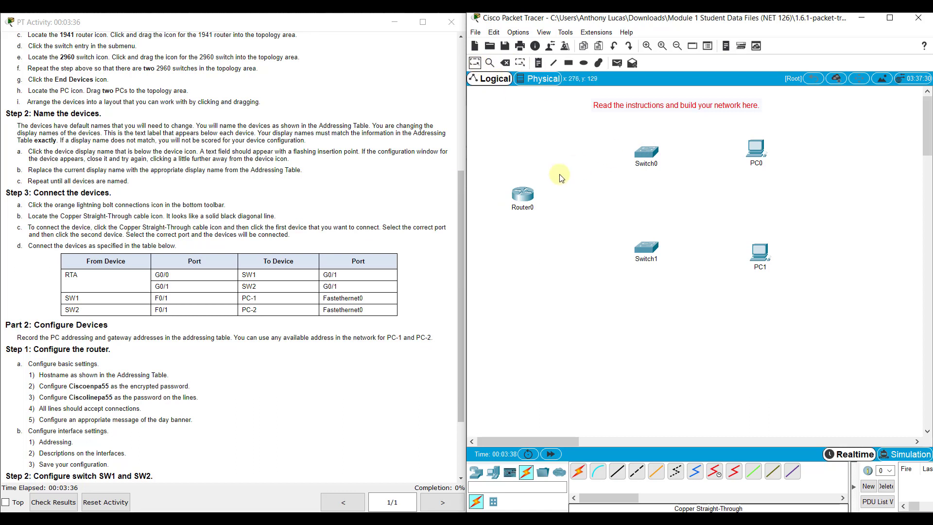
Step: Rename the devices RTA, SW1, SW2, PC-1 and PC-2
click(510, 207)
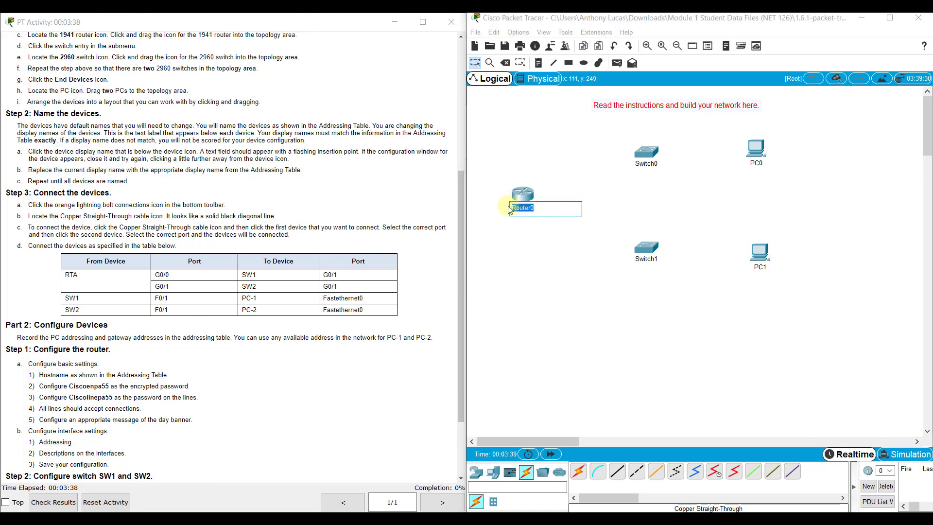
text(RTA)
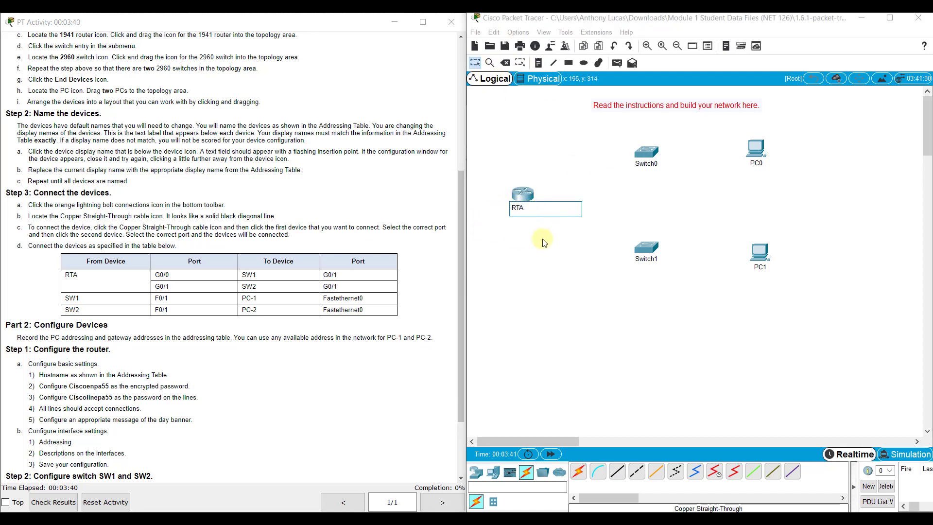
click(647, 164)
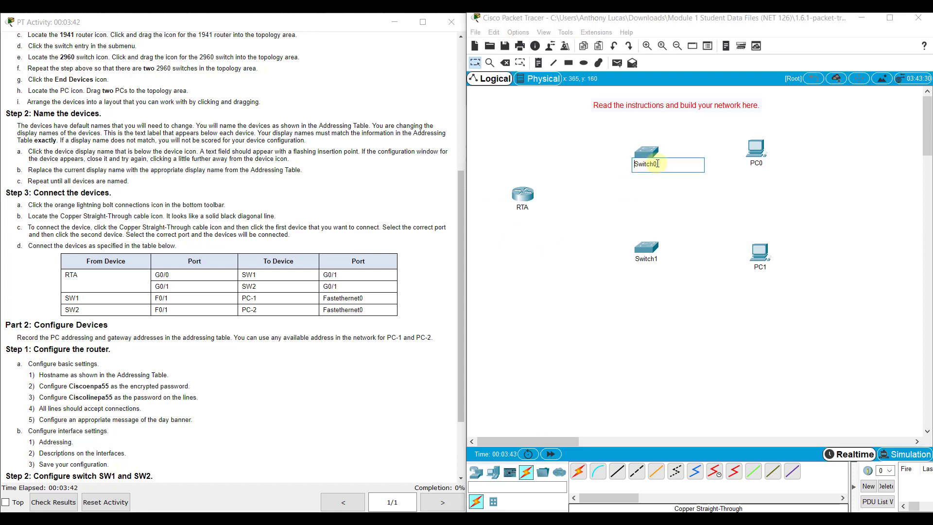
text(SW1)
click(646, 259)
text(S)
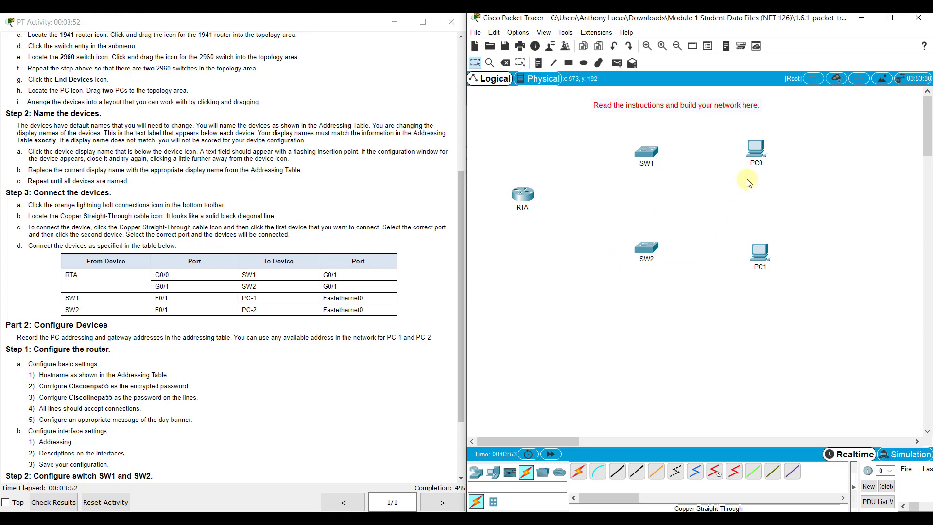
click(750, 164)
text(PC-1)
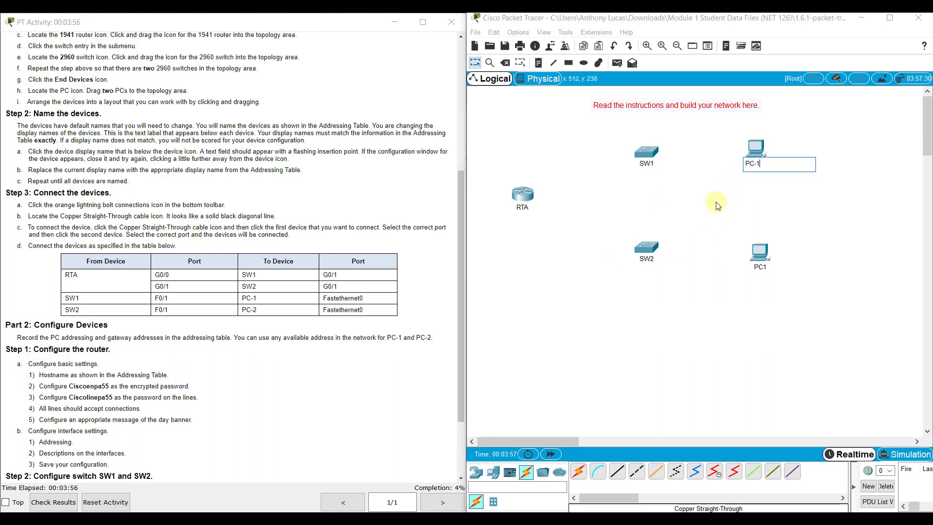
click(759, 266)
text(PC)
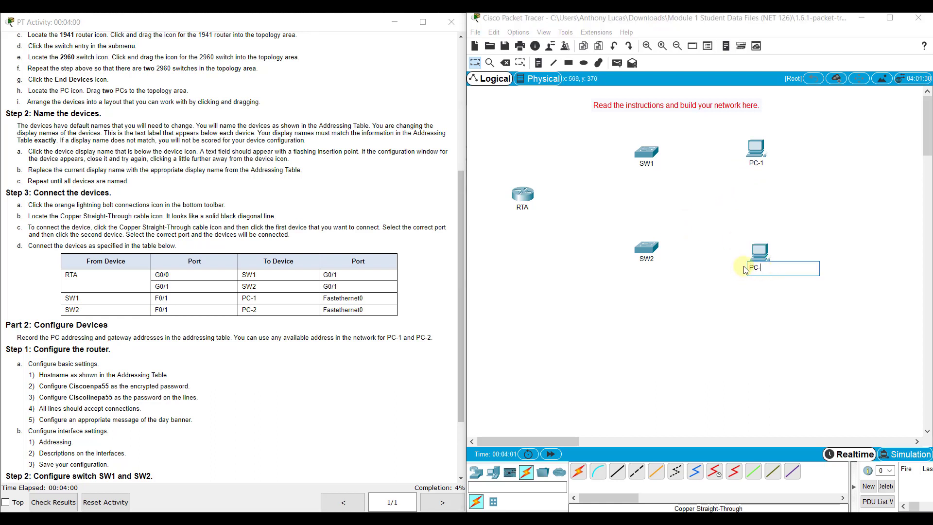
text(-2)
key(Return)
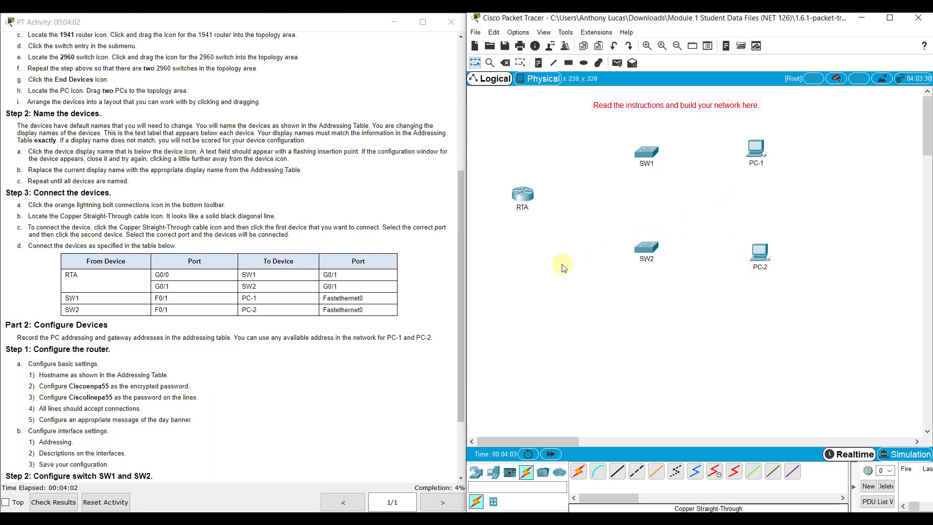
Step: Cable RTA G0/0 to SW1 G0/1 and RTA G0/1 to SW2 G0/1 with straight-through copper
click(617, 471)
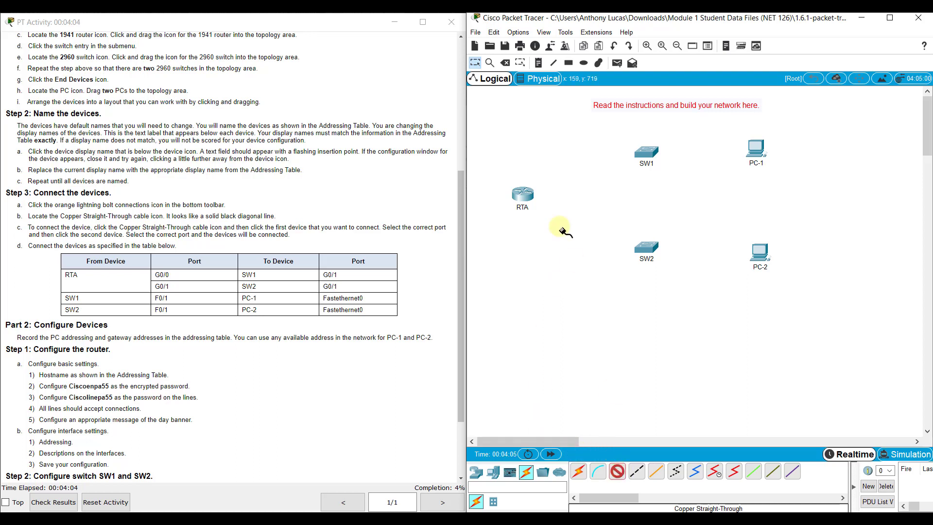
click(524, 194)
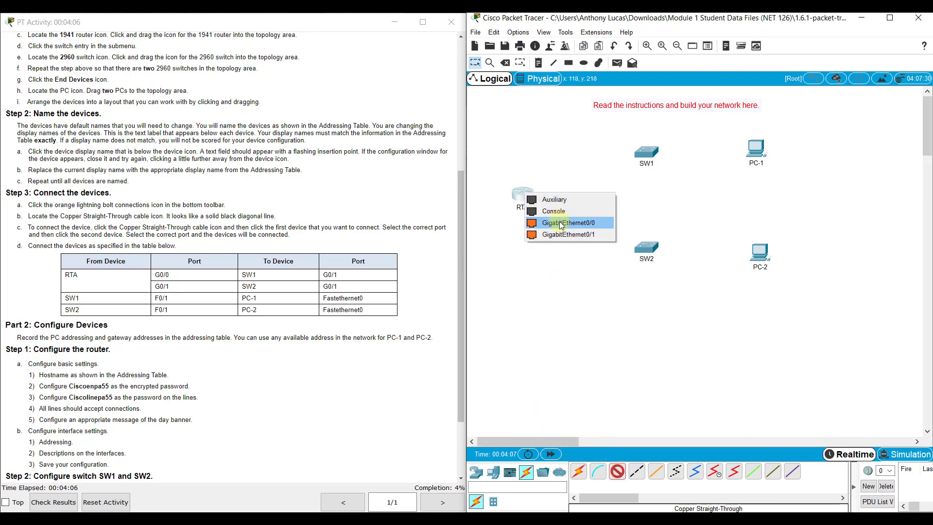
click(563, 222)
click(651, 152)
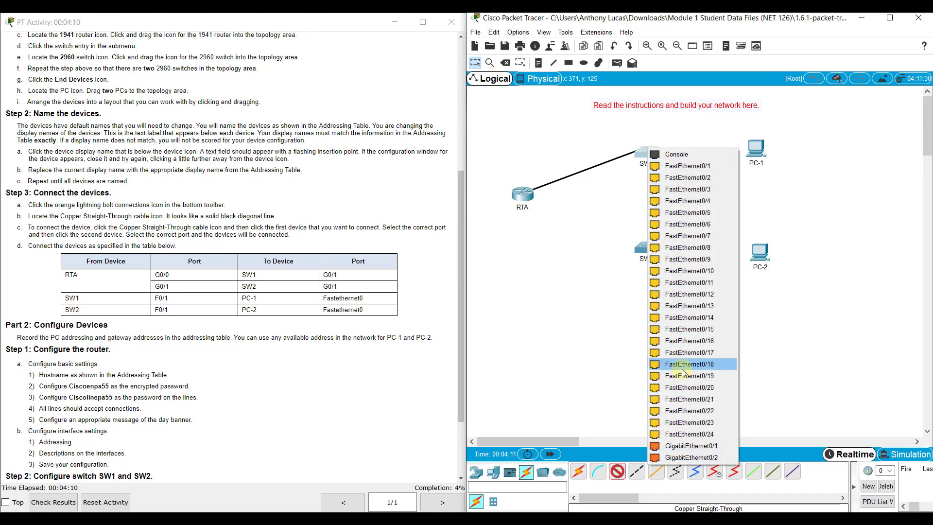
click(689, 445)
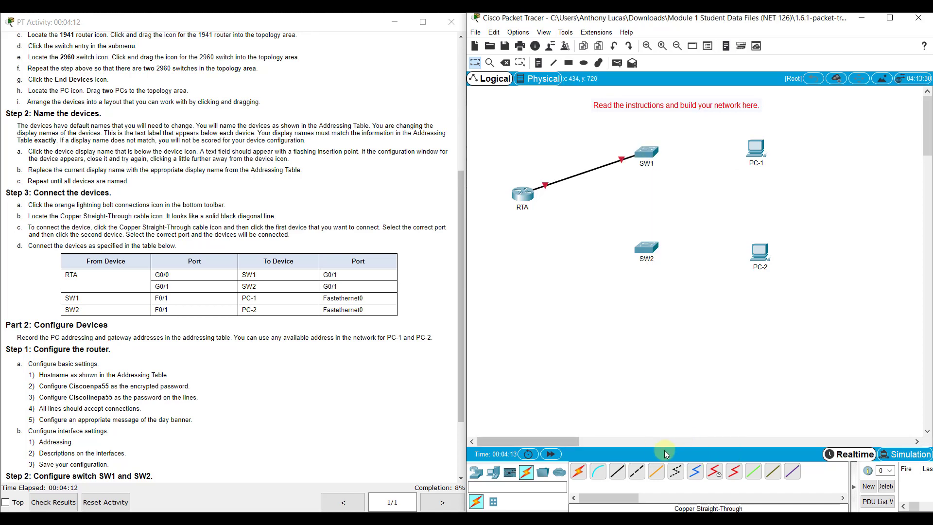
click(618, 472)
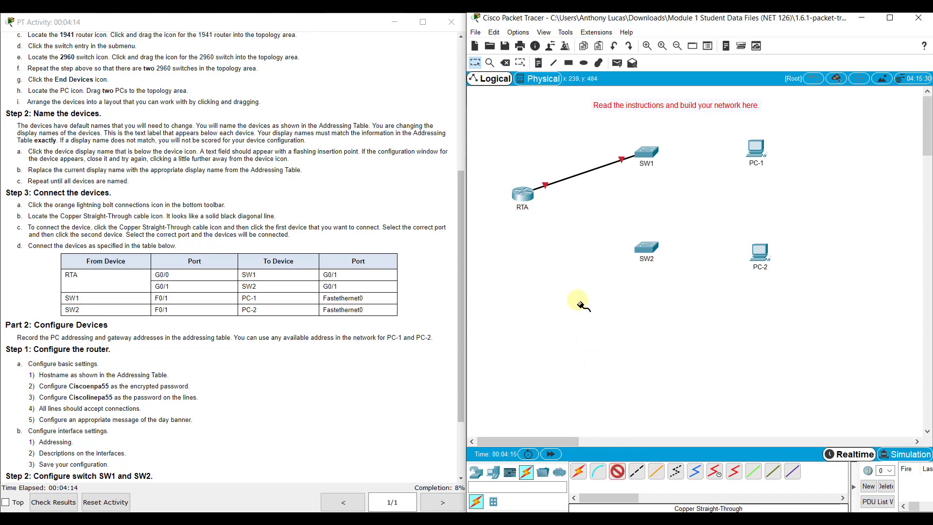
click(527, 204)
click(565, 222)
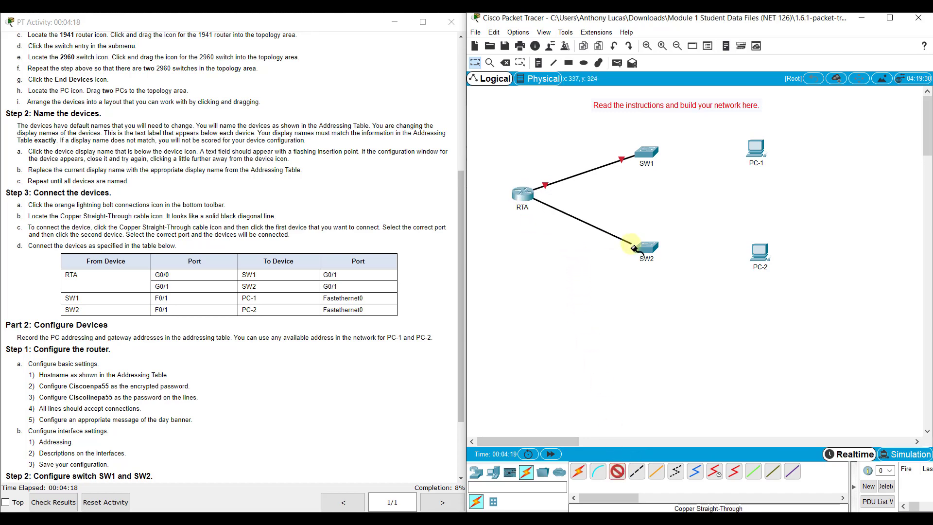
click(644, 248)
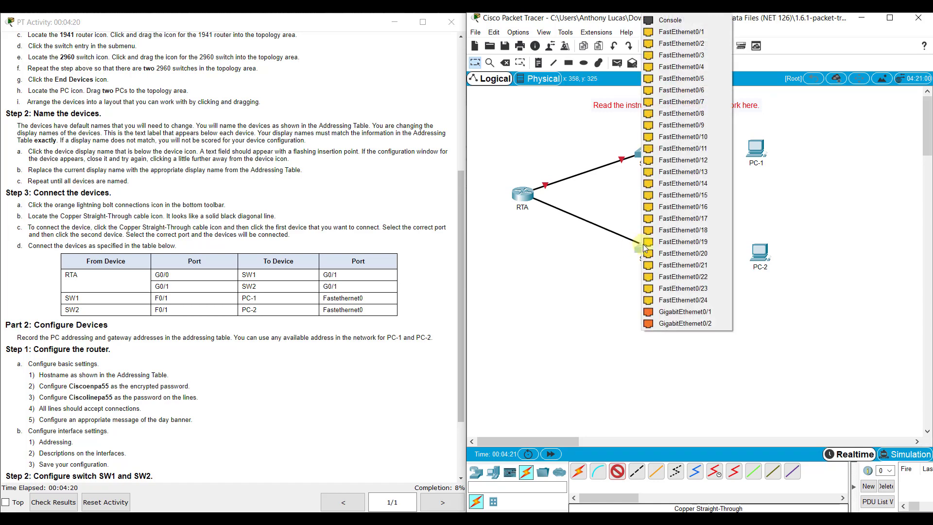
click(672, 314)
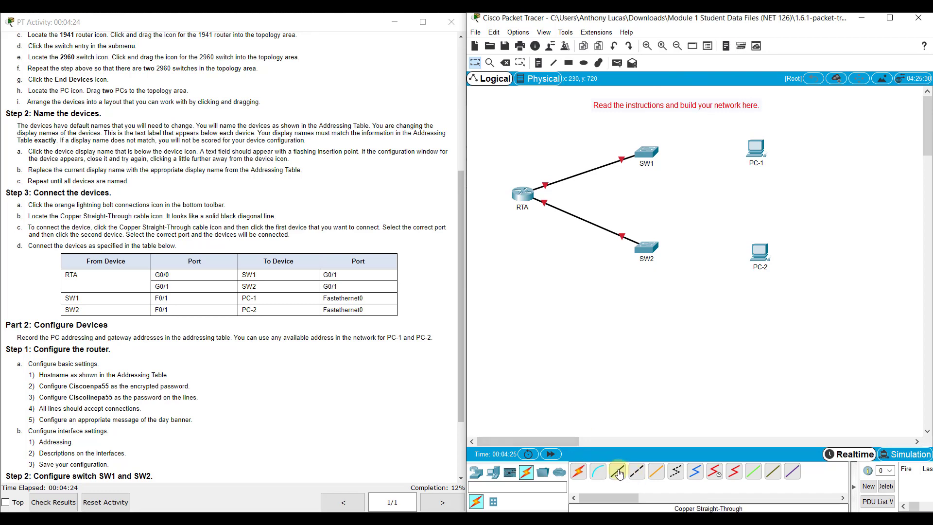
Step: Cable SW1 F0/1 to PC-1 Fa0 and SW2 F0/1 to PC-2 Fa0
click(647, 152)
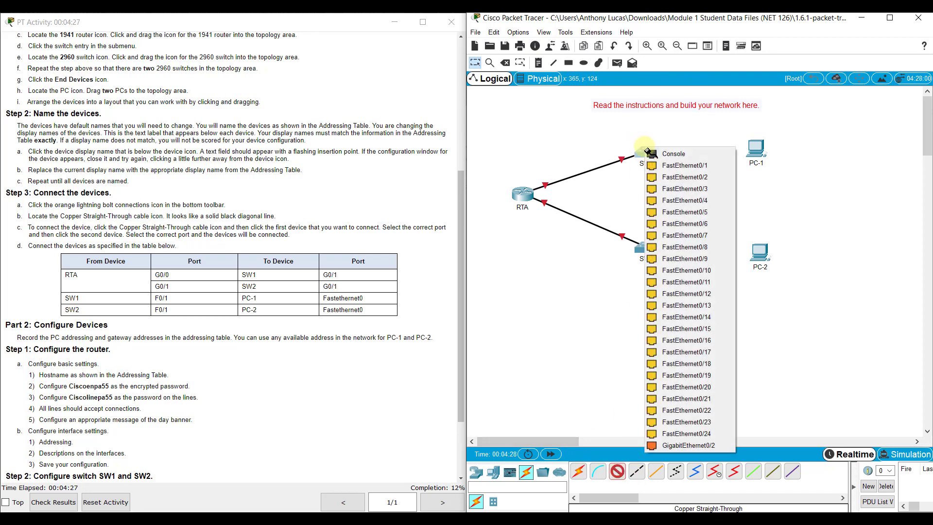
click(670, 167)
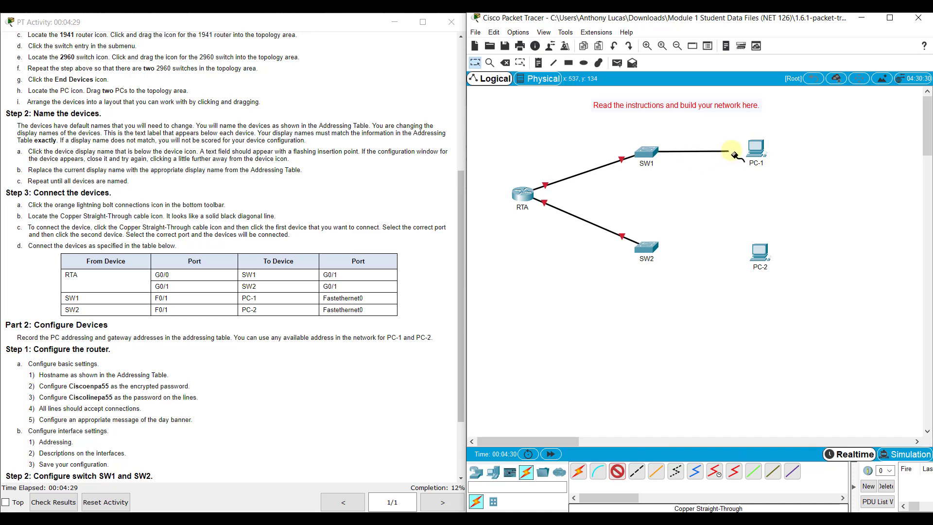
click(761, 153)
click(789, 192)
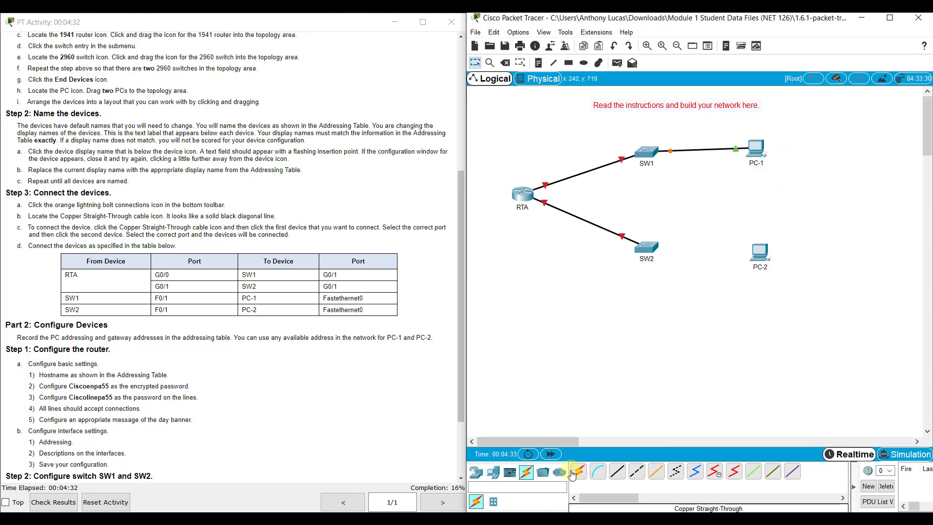
click(618, 471)
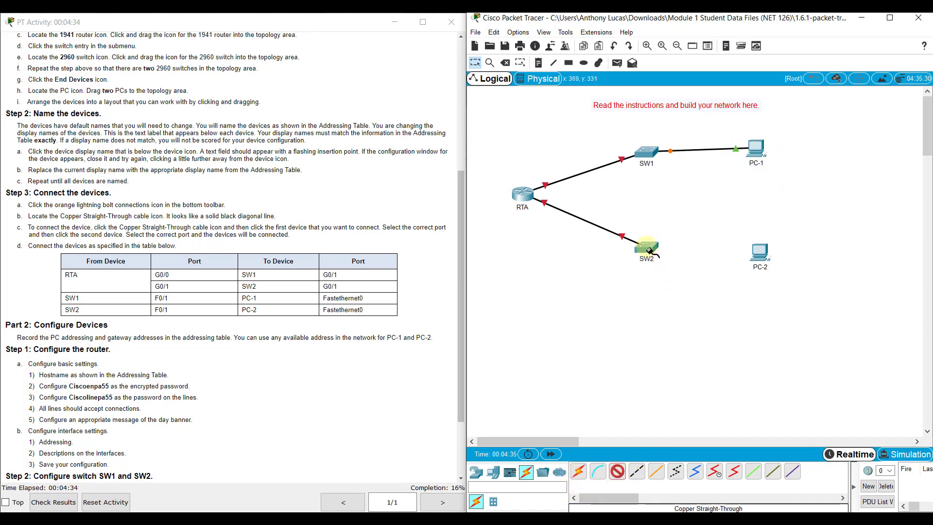
click(649, 250)
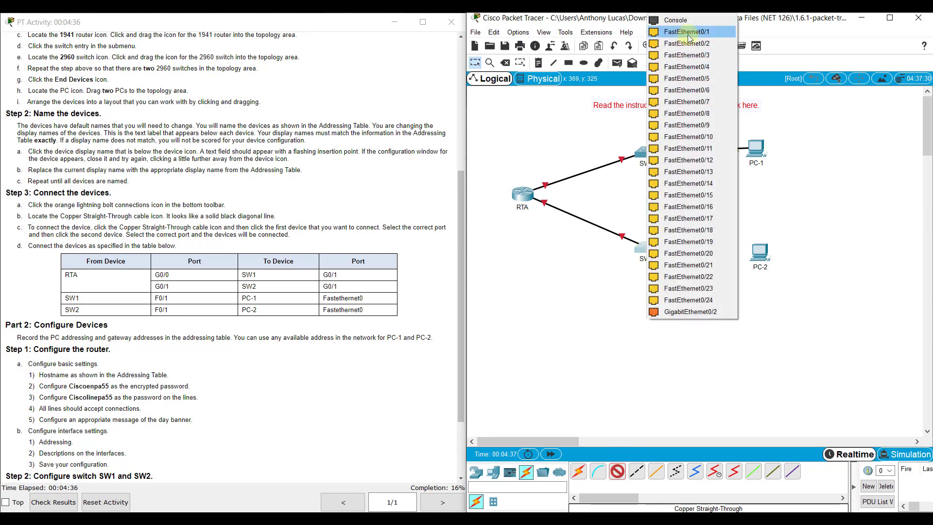
click(688, 34)
click(759, 252)
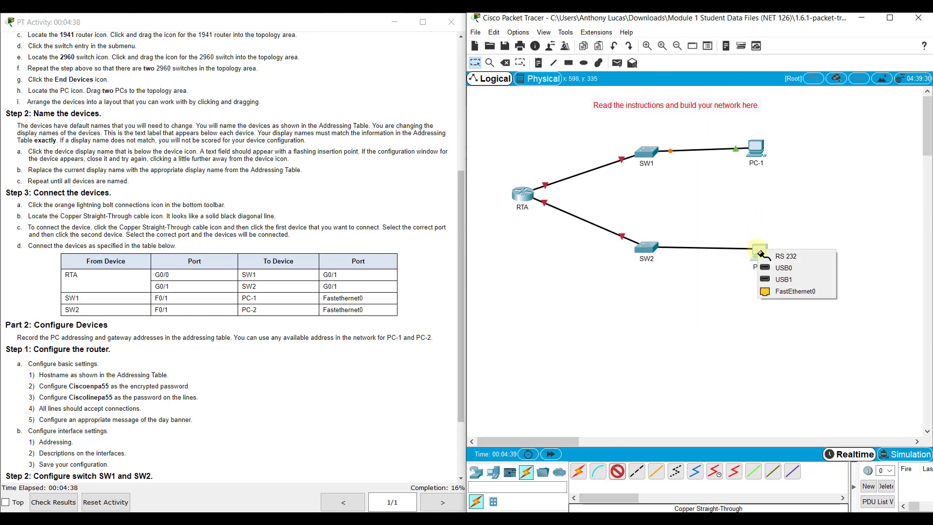
click(775, 290)
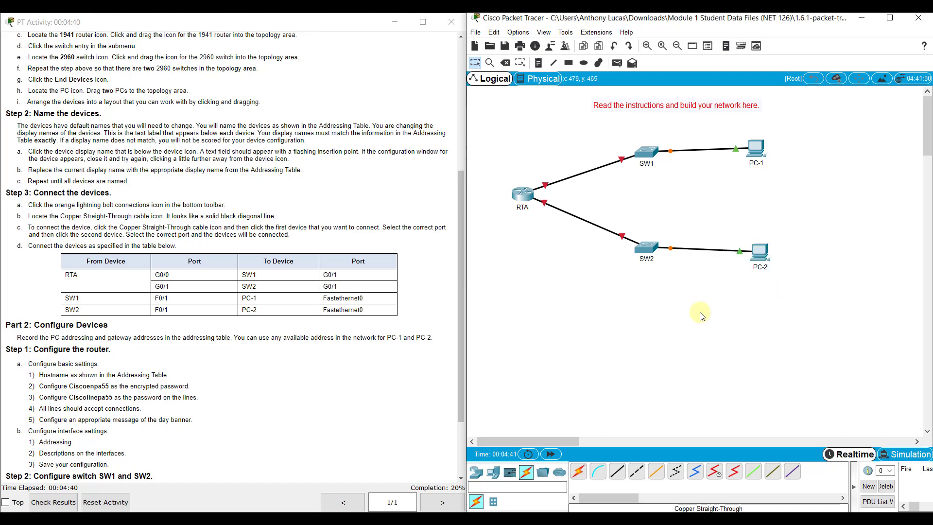
Step: Draw a blue-outlined rectangle around RTA, SW1 and PC-1
click(570, 65)
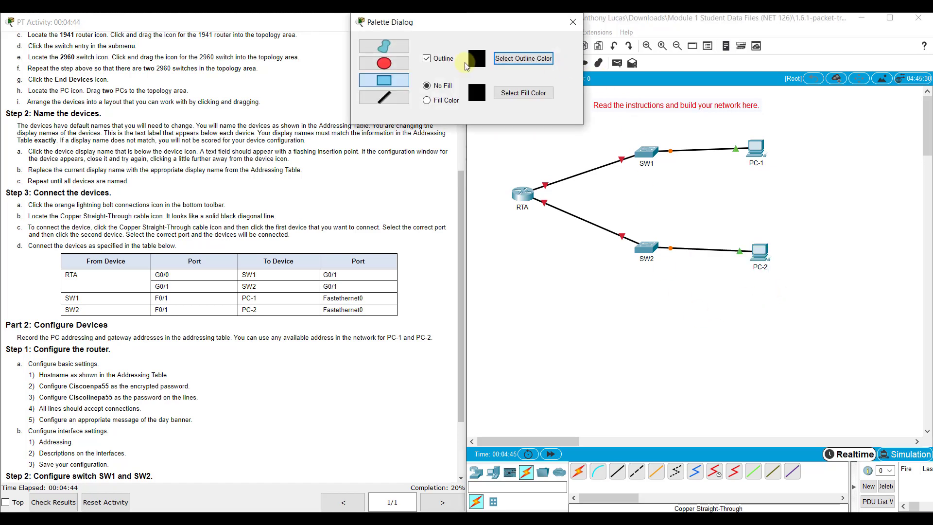
click(497, 59)
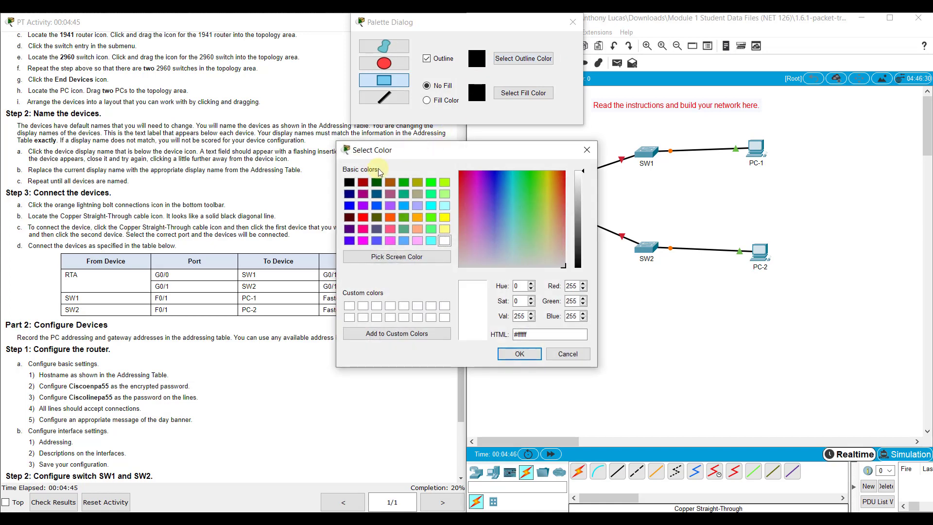
click(349, 206)
click(520, 354)
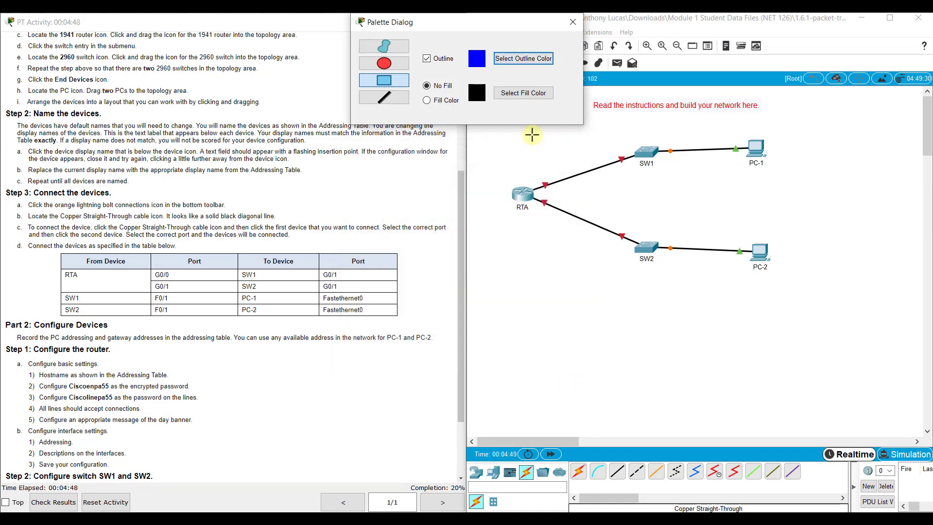
drag(516, 130, 780, 192)
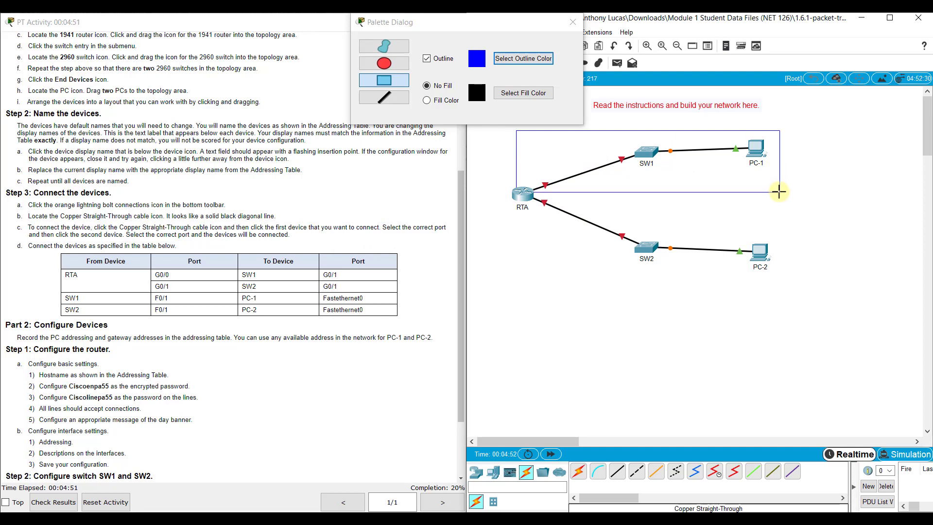
Step: Draw a red-outlined rectangle around RTA, SW2 and PC-2, then return to Select mode
click(504, 57)
drag(552, 198, 577, 172)
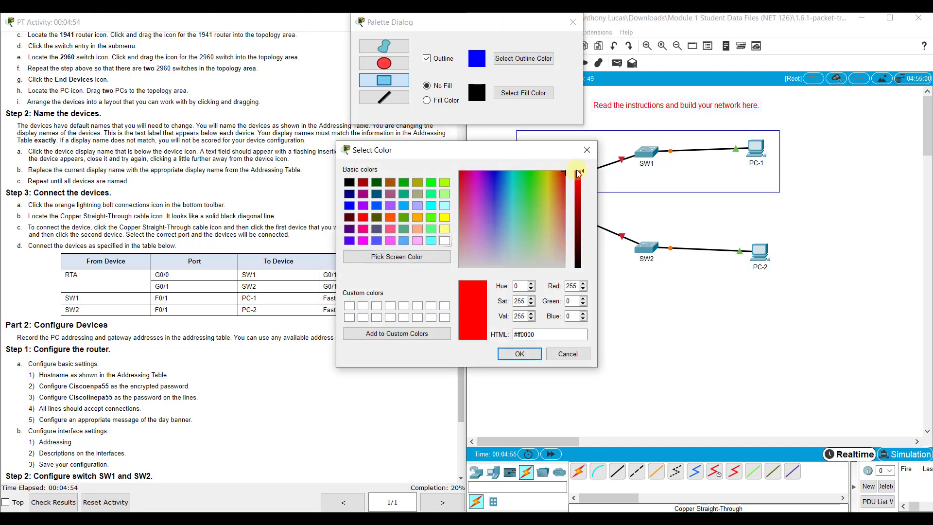
click(520, 354)
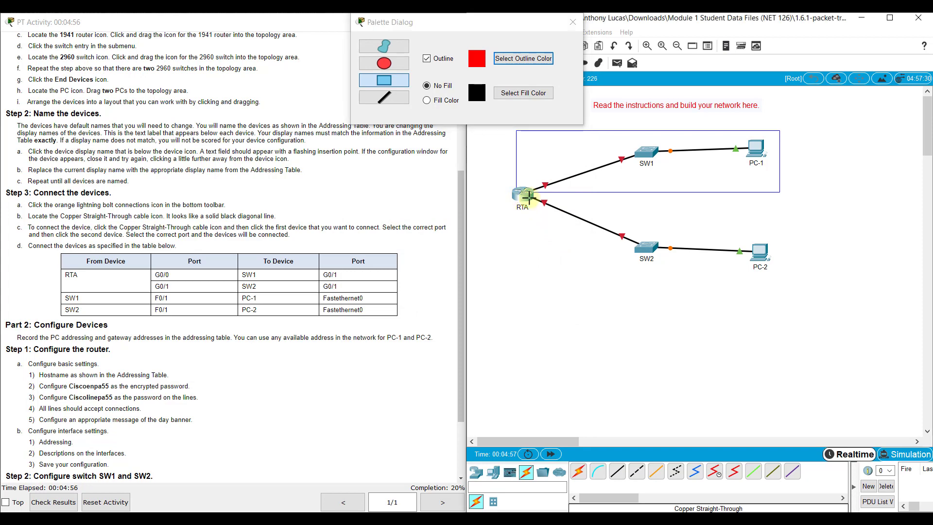
drag(517, 196, 781, 276)
click(573, 22)
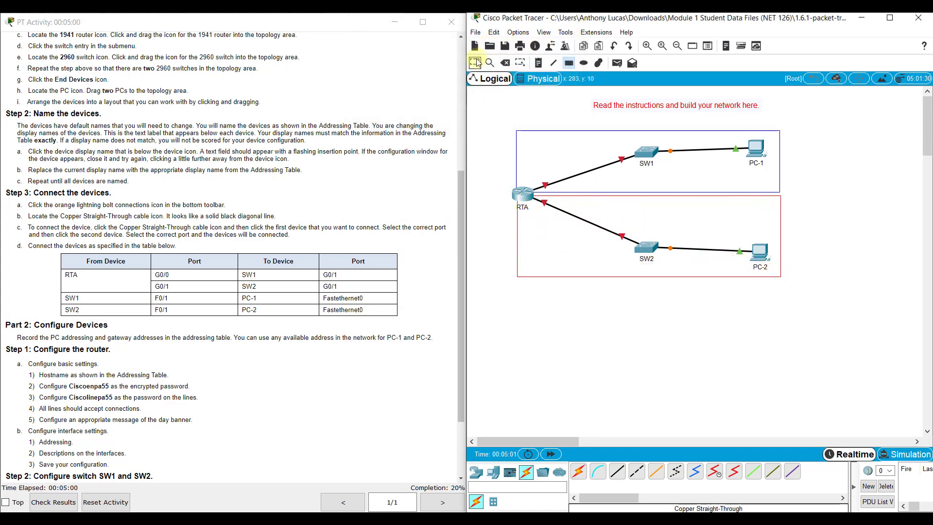
click(476, 63)
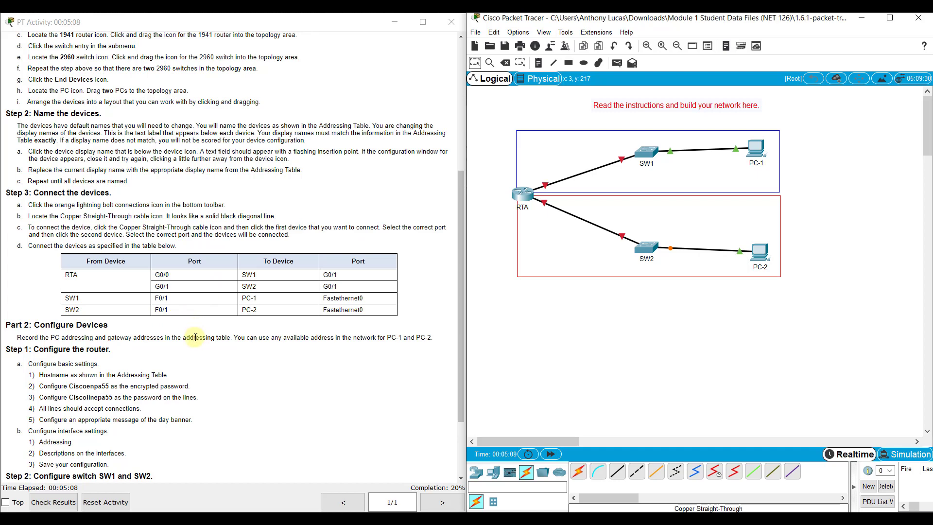
Step: Open RTA's CLI window and move it aside, shortened, to uncover the diagram
scroll(195, 337, down, 3)
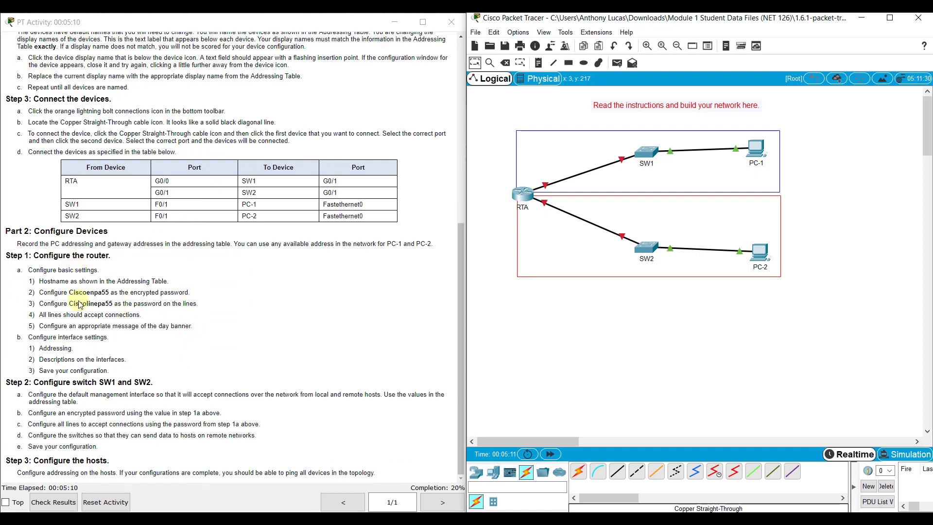
click(522, 196)
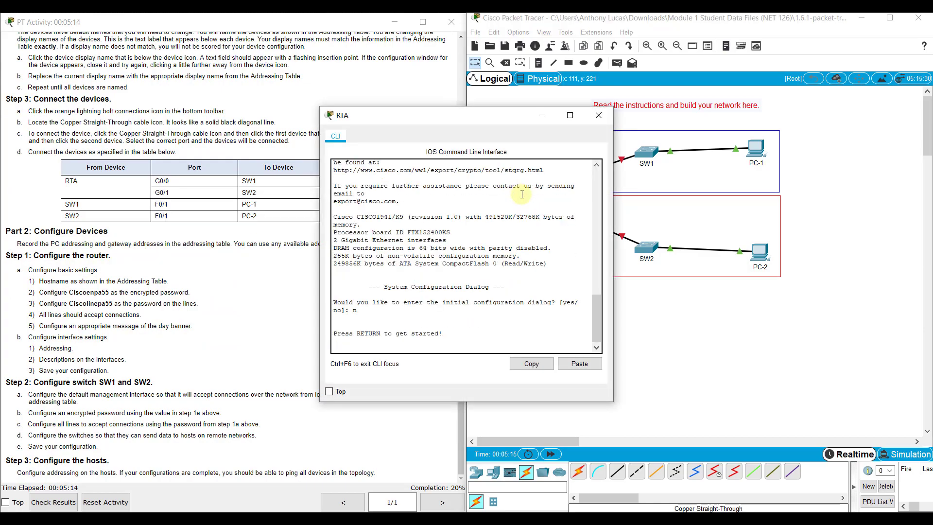
drag(434, 117, 613, 127)
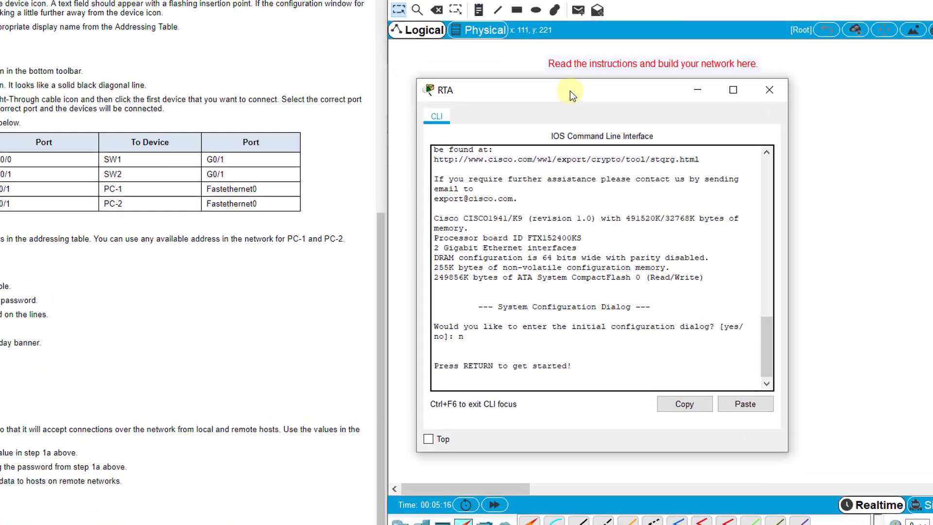
drag(571, 89, 617, 78)
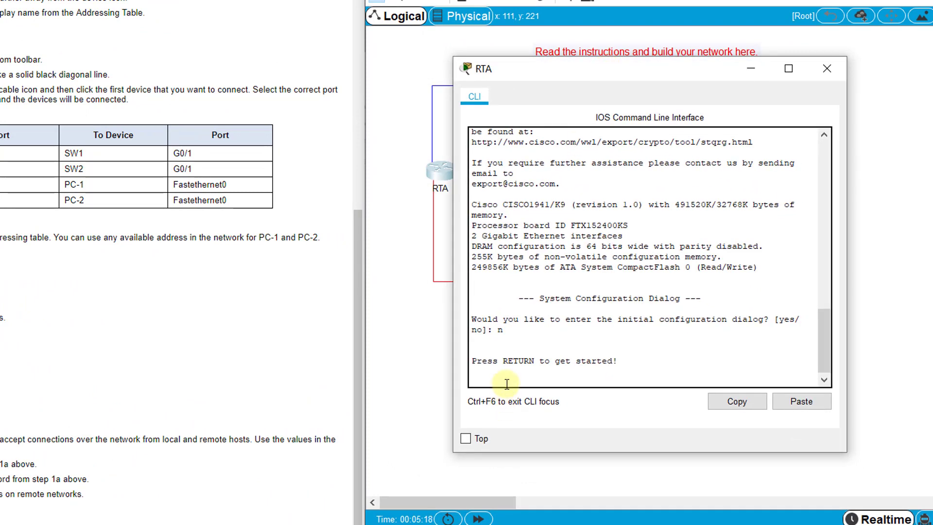
key(Return)
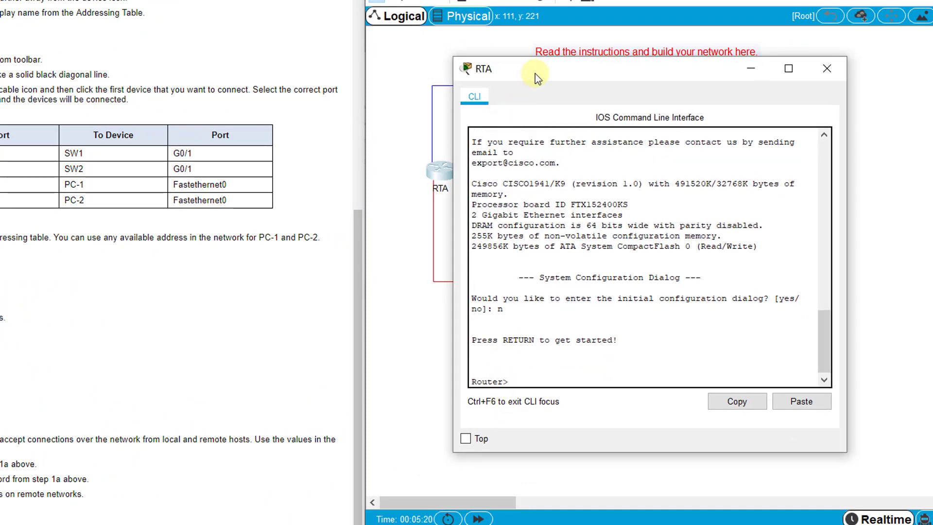
drag(535, 74, 113, 100)
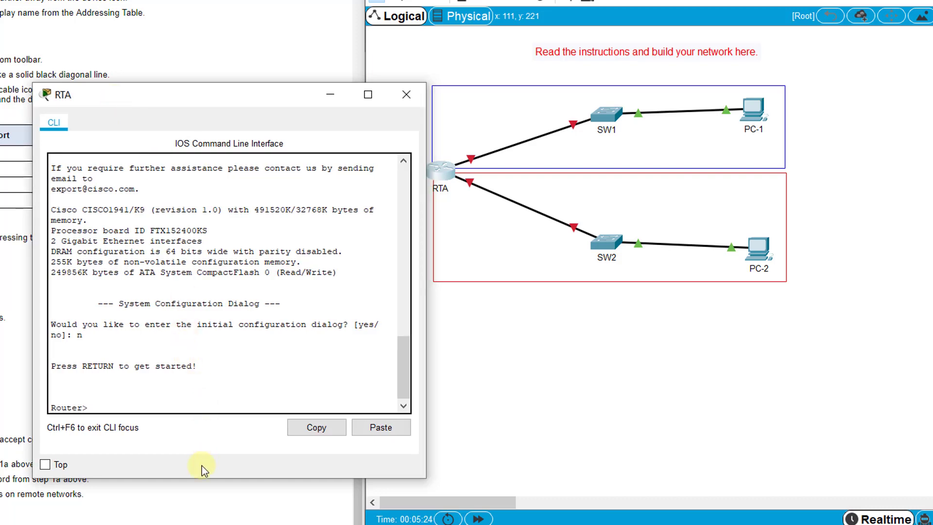
drag(209, 478, 210, 403)
Step: Enter privileged mode with 'en' and global configuration with 'config t'
key(Return)
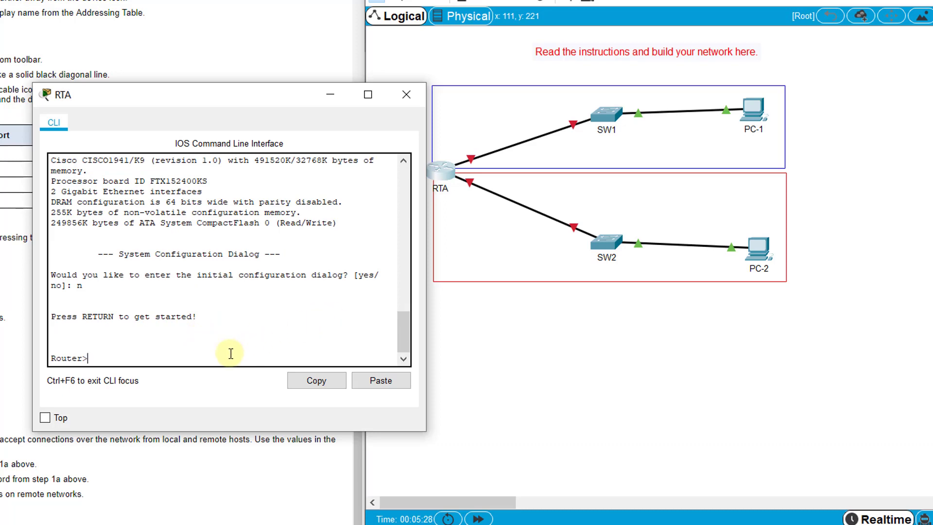
text(en)
key(Return)
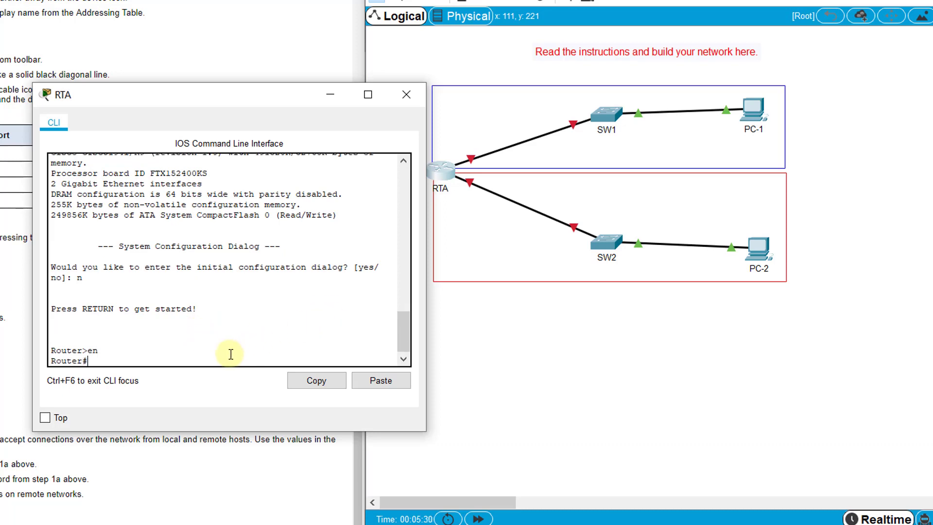
text(config t)
key(Return)
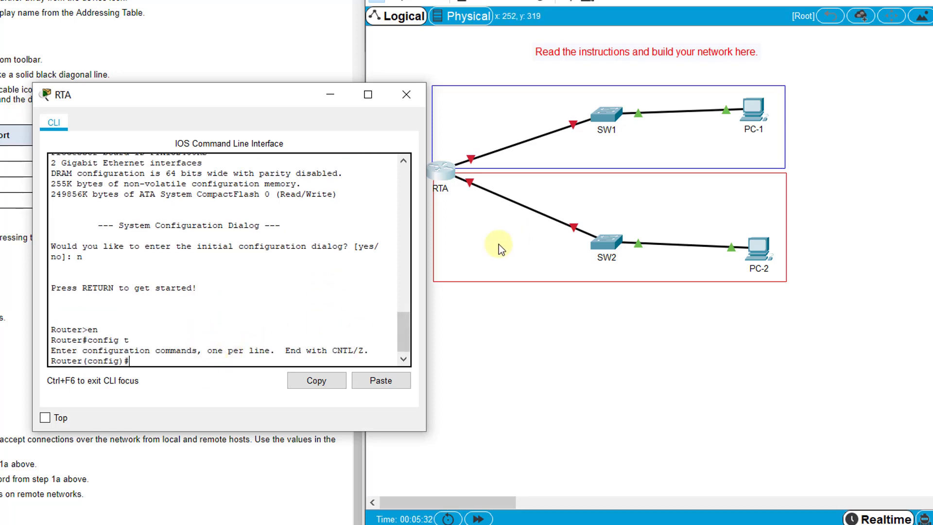
Step: Set the hostname to RTA and configure the enable secret privileged password
text(hostname R)
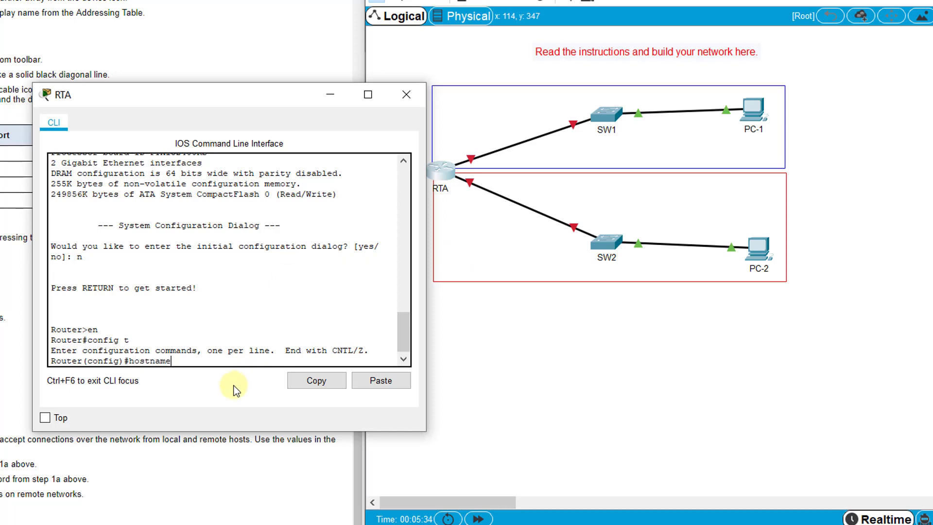
text(TA)
key(Return)
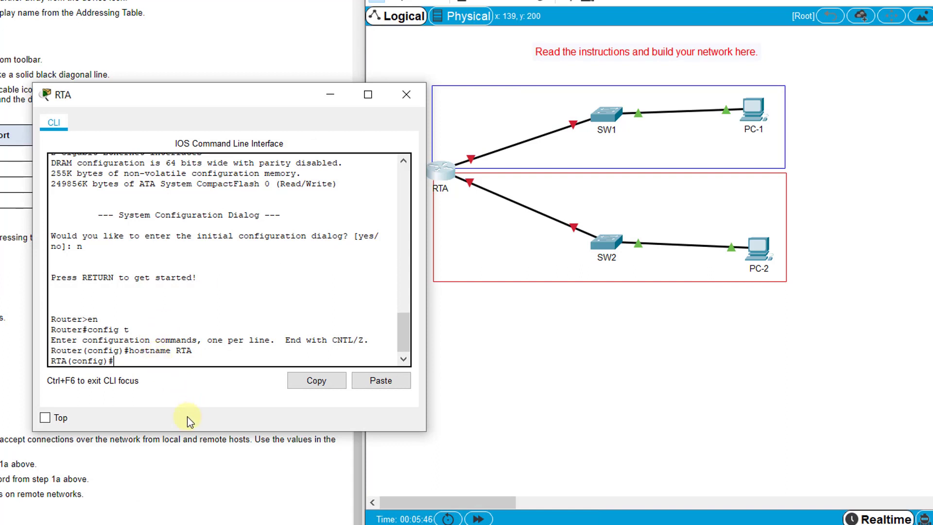
text(enable secret Cisco)
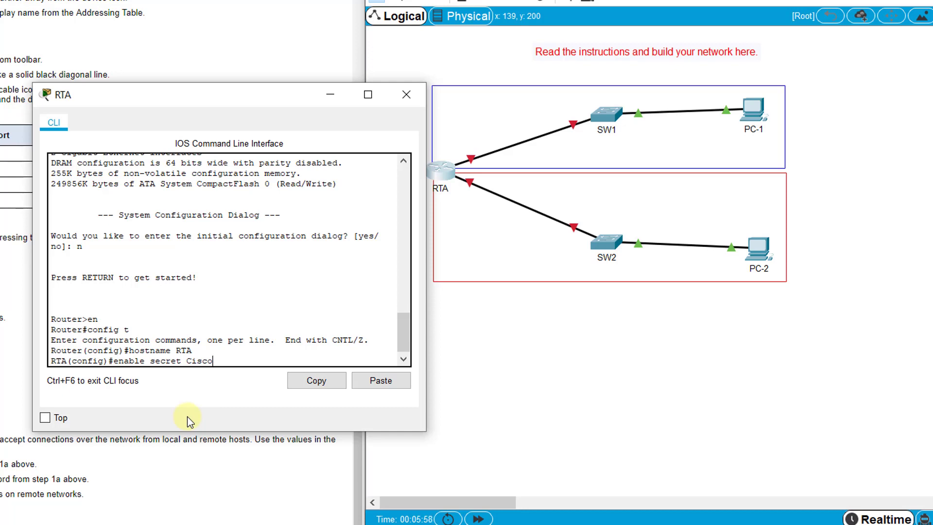
text(enpa55)
key(Return)
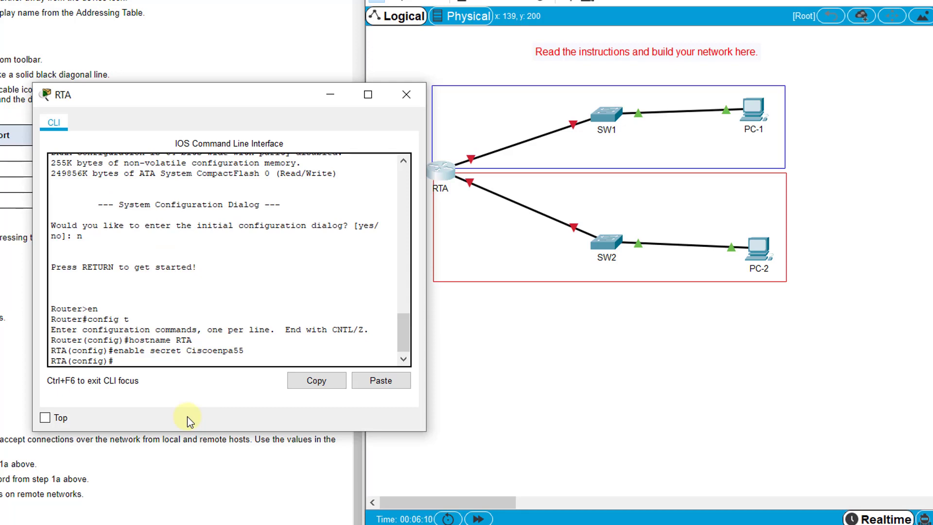
Step: Give console line 0 the line password and require login
text(line con 0)
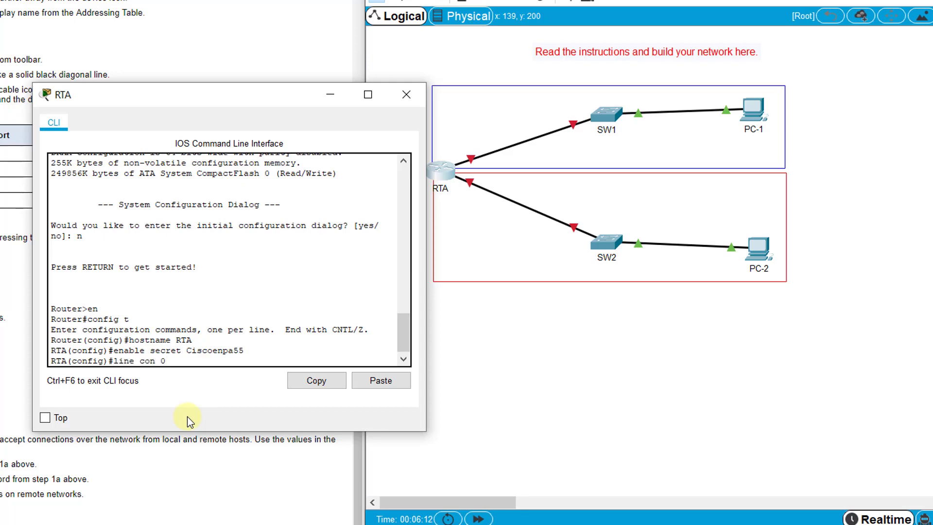
key(Return)
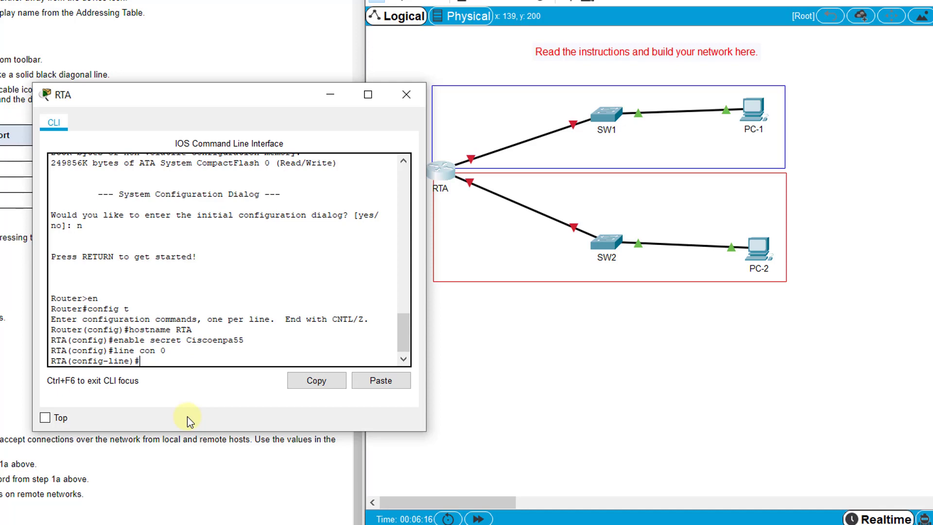
text(password Ciscoline)
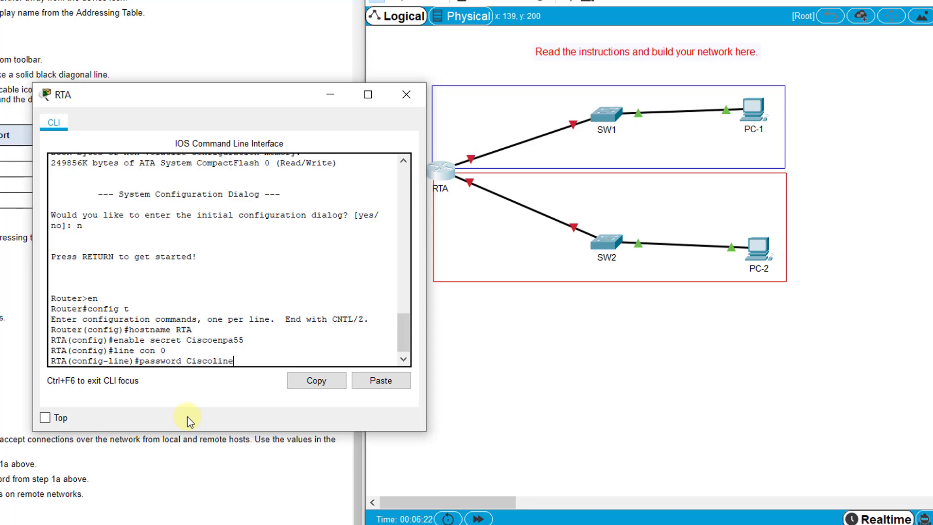
text(pa55)
key(Return)
text(login)
key(Return)
text(exit)
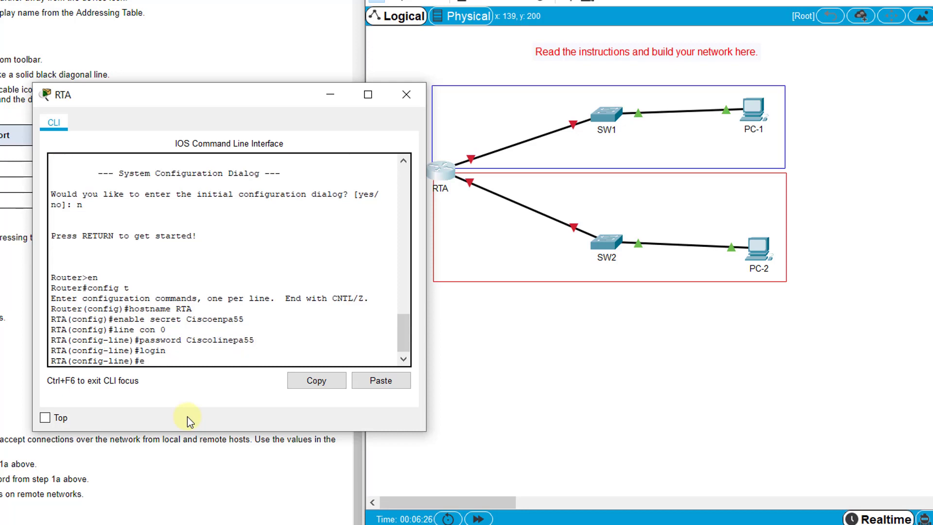
key(Return)
Step: Give vty lines 0–15 the same line password and require login
text(line v)
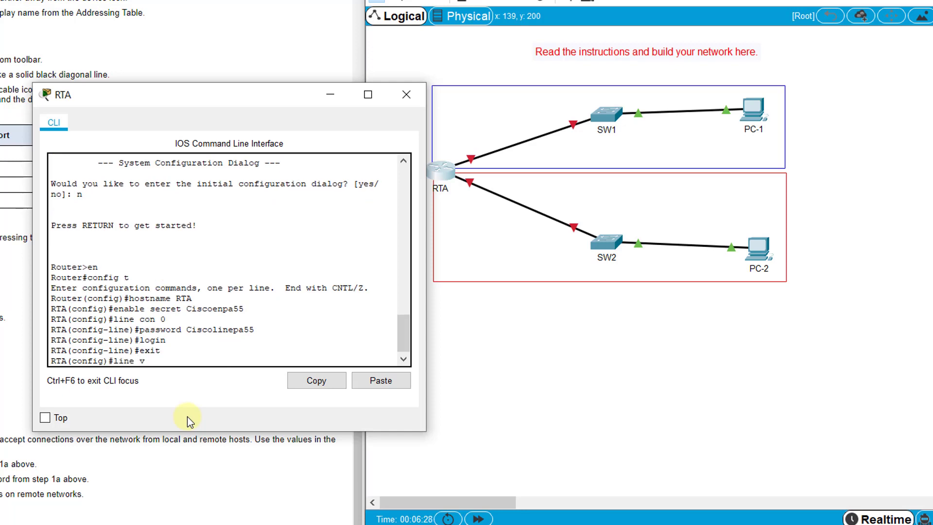
text(ty 0 15)
key(Return)
text(password Ciscol)
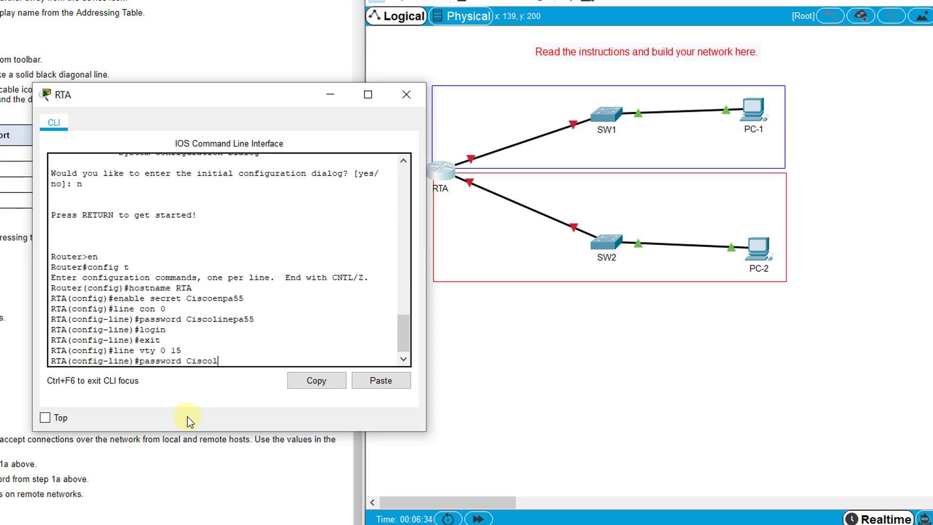
text(inepa55)
key(Return)
text(login)
key(Return)
text(exit)
key(Return)
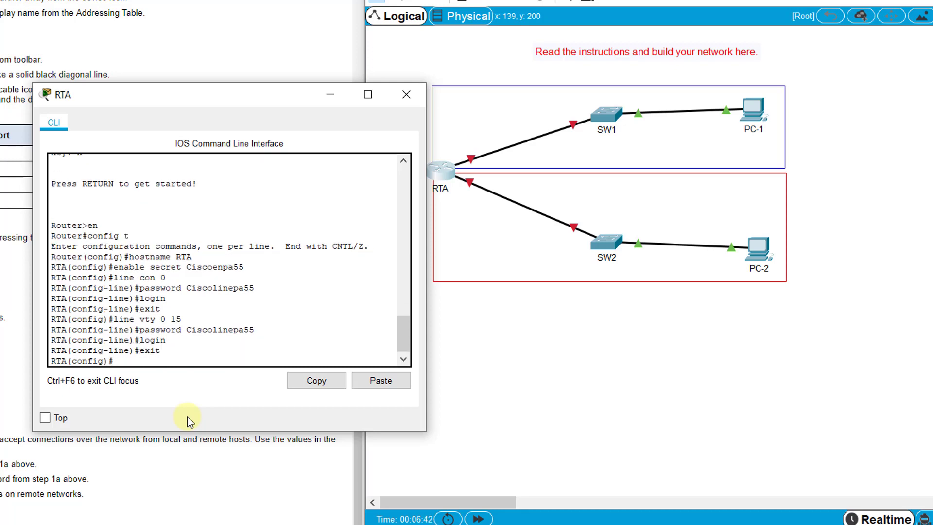
Step: Begin entering the service password-encryption command
text(service password-encryption)
Step: Enable service password-encryption and set the MOTD banner "Authorized access only!"
key(Return)
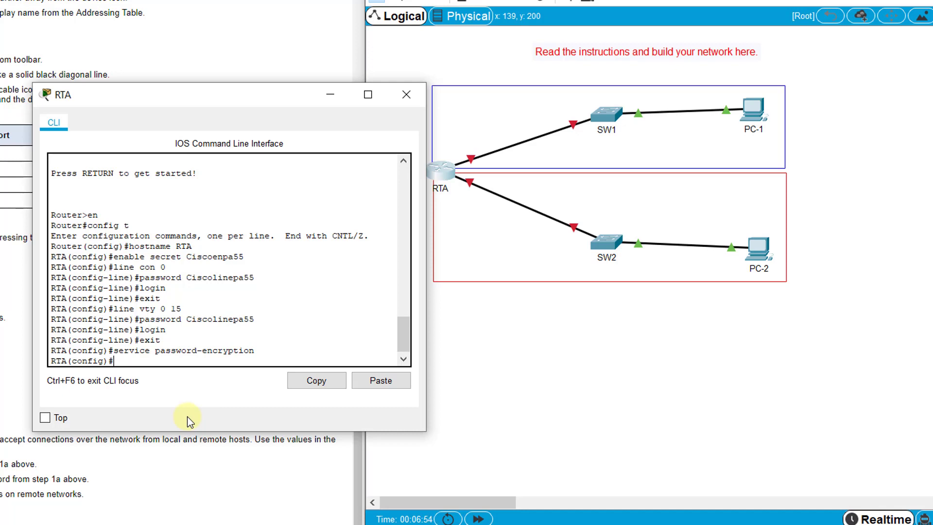
text(banner motd "Auth)
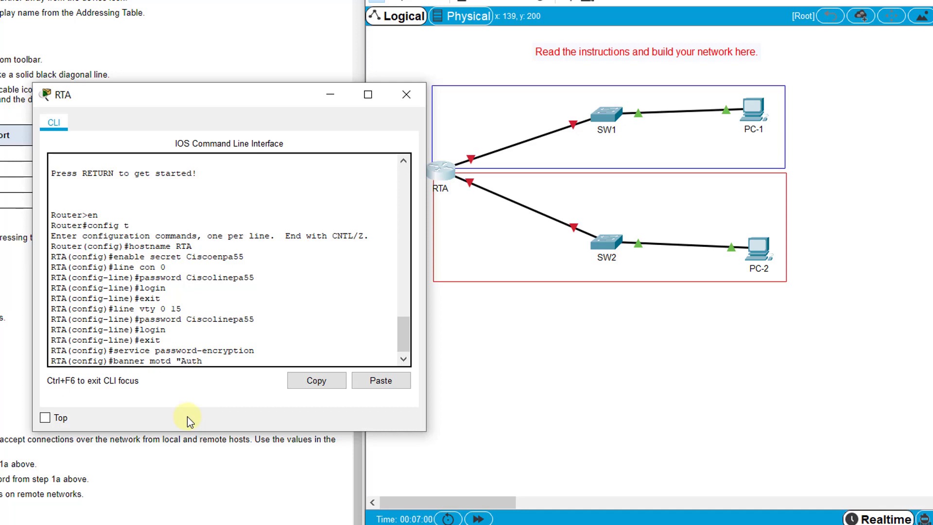
text(orized access only!")
key(Return)
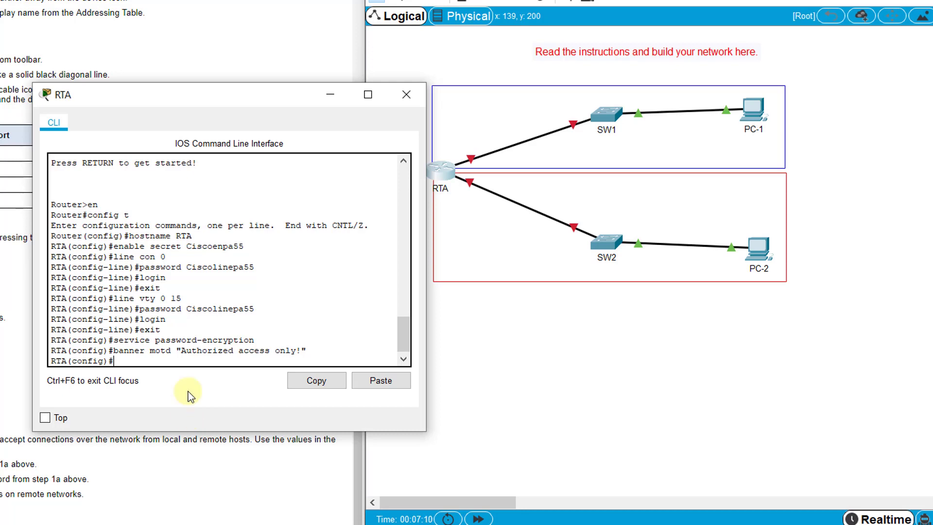
Step: On interface G0/0, set the description 'Connection to SW1'
drag(175, 103, 289, 85)
scroll(43, 195, up, 9)
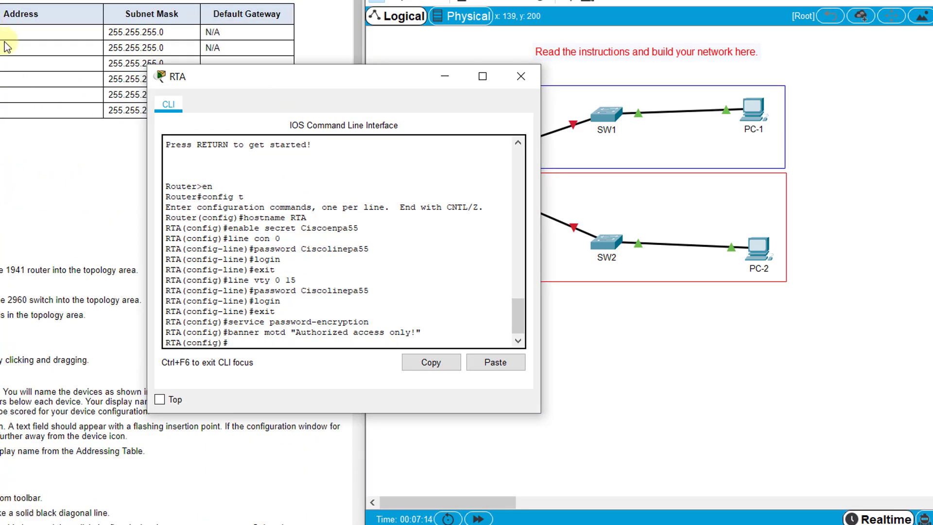
drag(159, 73, 236, 10)
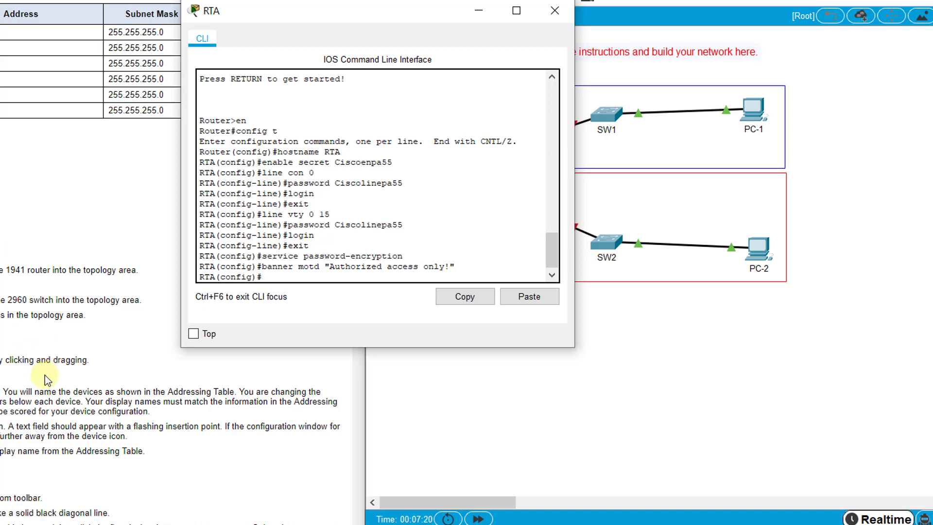
text(int g0/0)
key(Return)
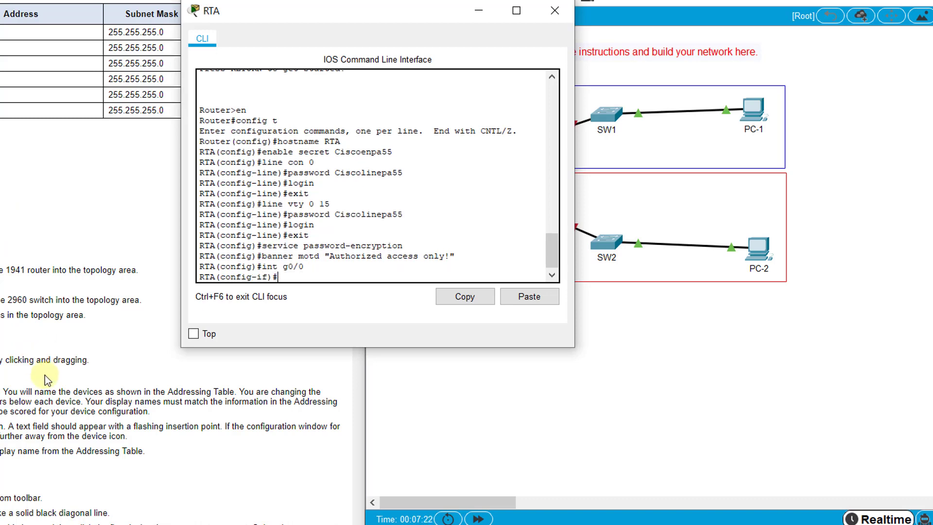
text(Connection to Sw)
key(BackSpace)
text(W1)
key(Return)
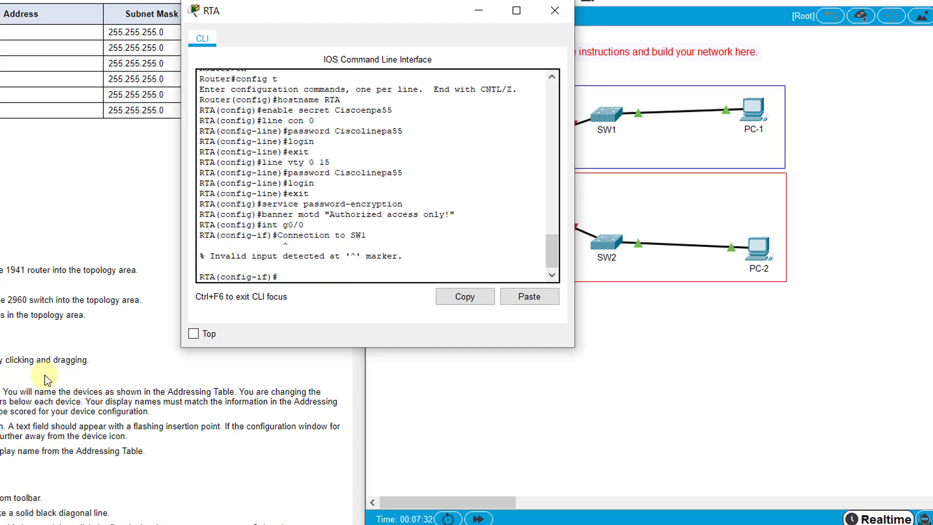
text(description Connection to)
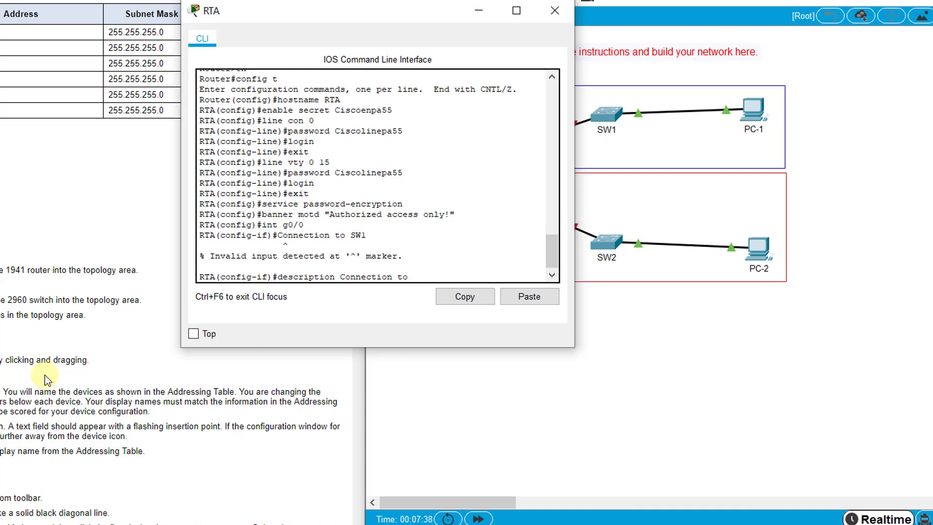
text( Sw1)
key(BackSpace)
key(BackSpace)
text(W1)
key(Return)
Step: Address G0/0 as 10.10.10.1 255.255.255.0 and bring it up
text(ip add )
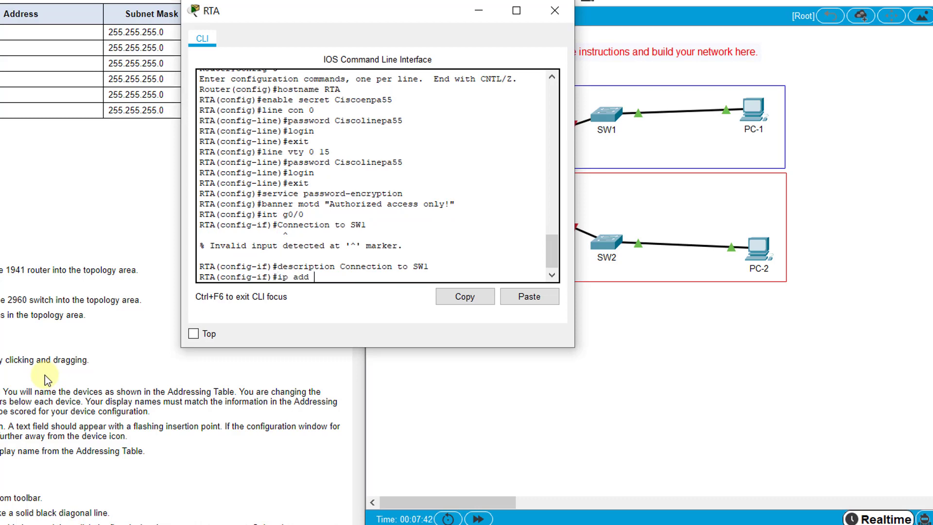
text(10.10.10.1 255.255.255.0)
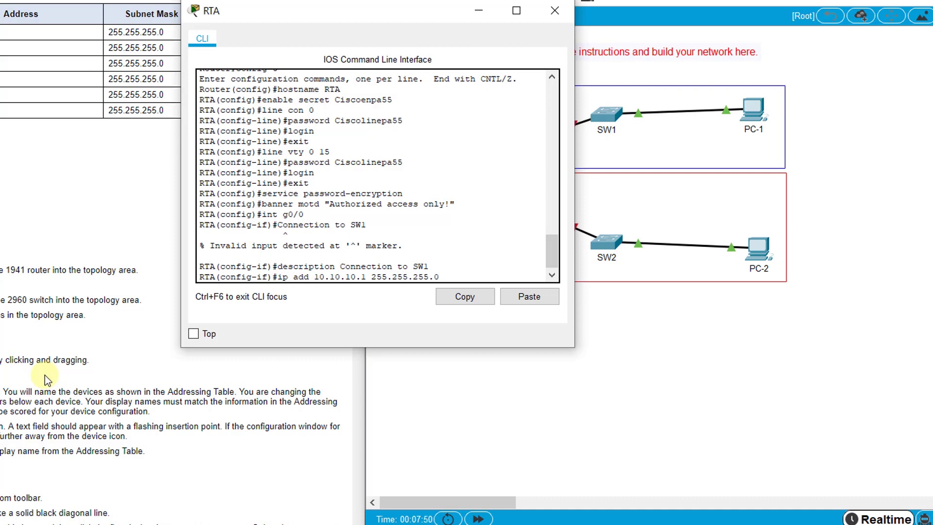
key(Return)
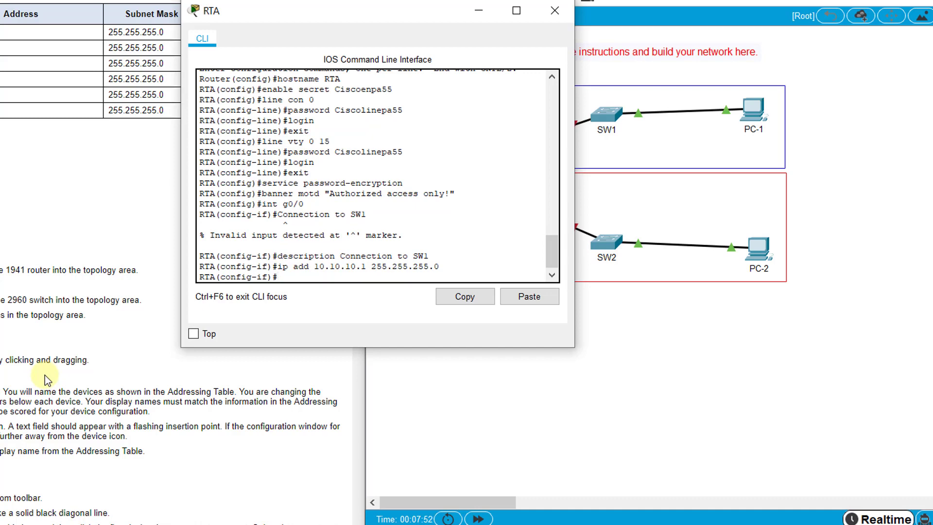
text(no shutdown)
key(Return)
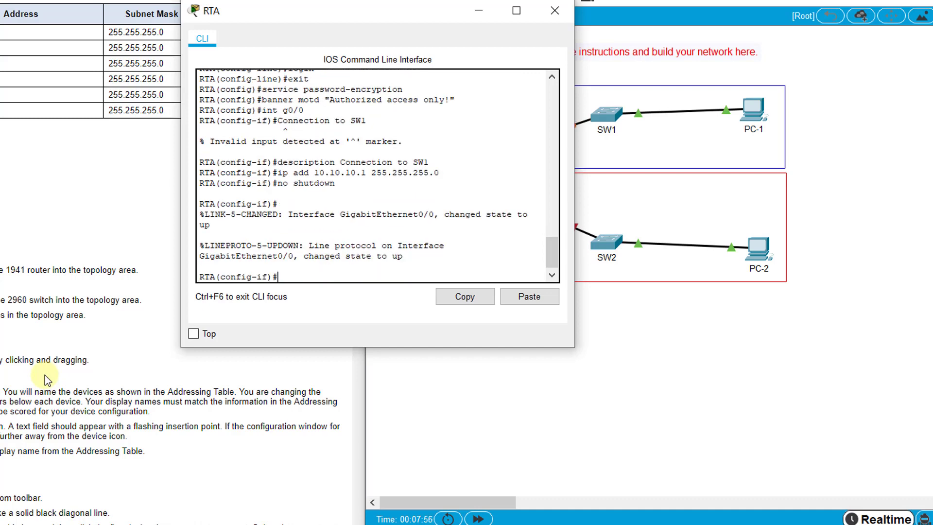
text(exit)
key(Return)
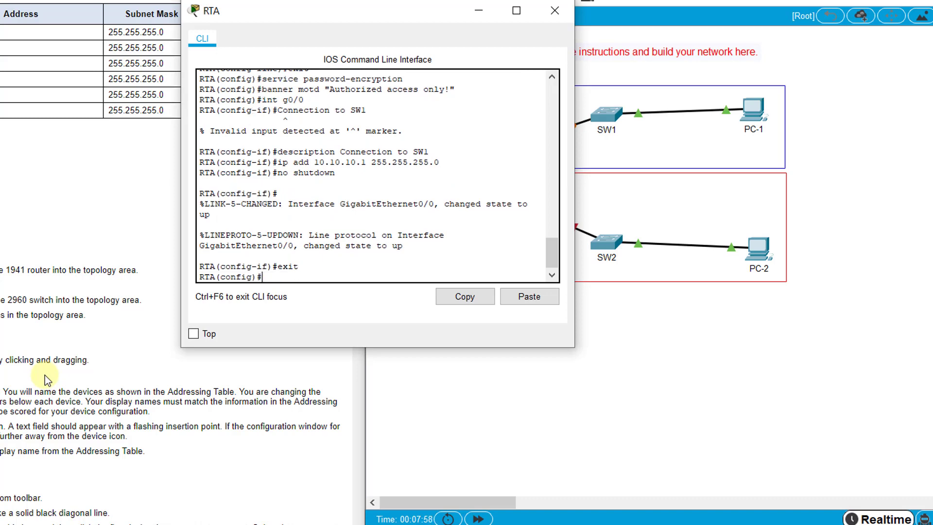
Step: Configure G0/1 with description 'Connection to SW2', address 10.10.20.1 255.255.255.0, and enable it
text(int g0/1)
key(Return)
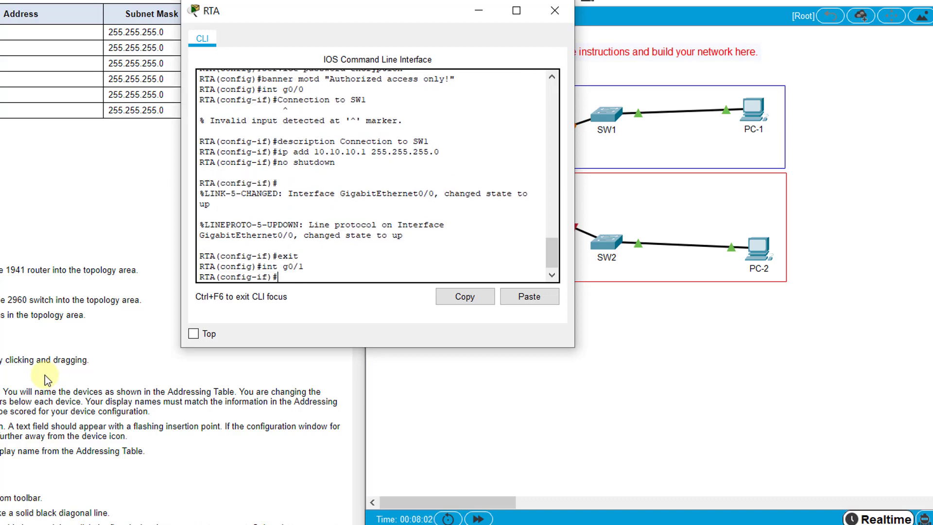
text(description Connection to Sw2)
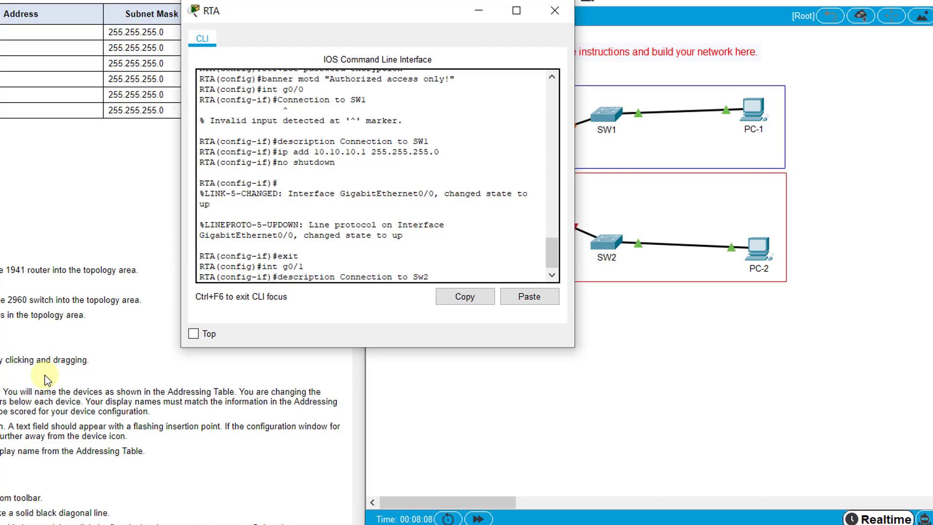
key(BackSpace)
key(BackSpace)
text(W2)
key(Return)
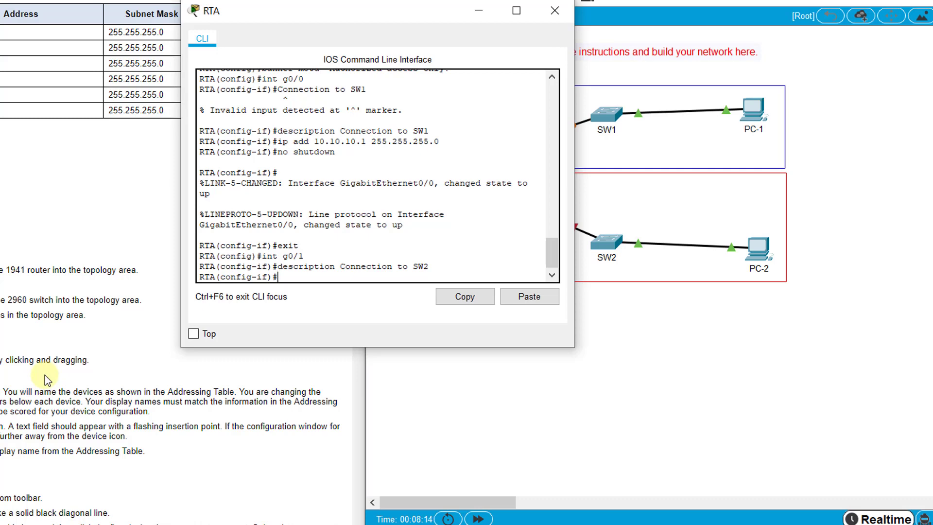
text(ip add 10.10.20.1 255.255.255)
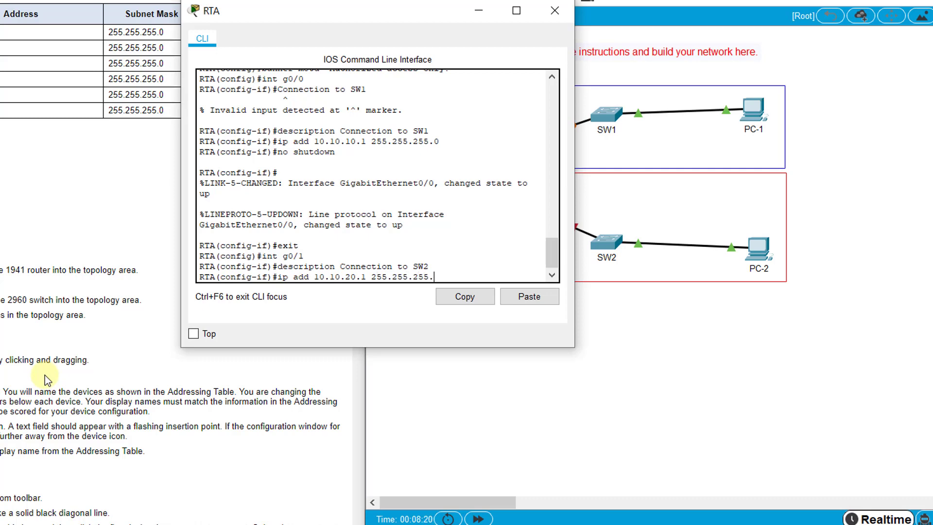
text(.0)
key(Return)
text(no shutdown)
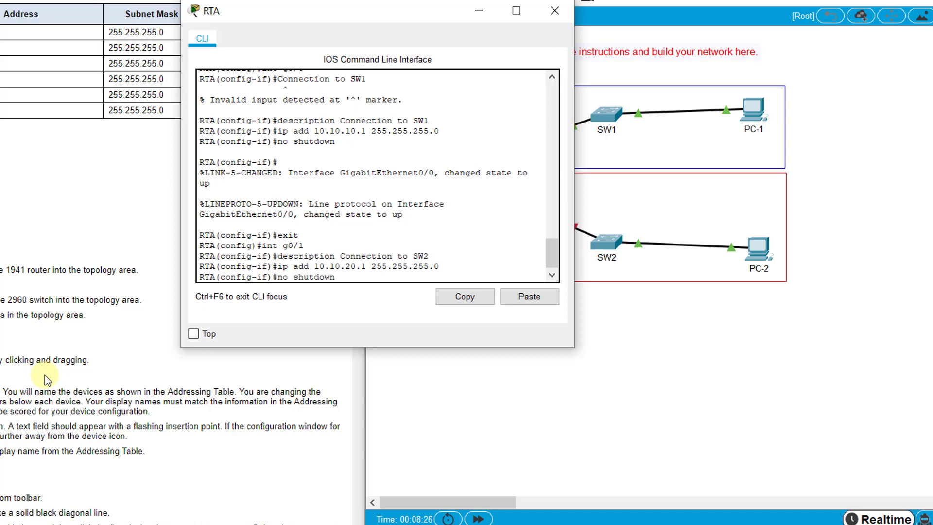
key(Return)
text(exit)
key(Return)
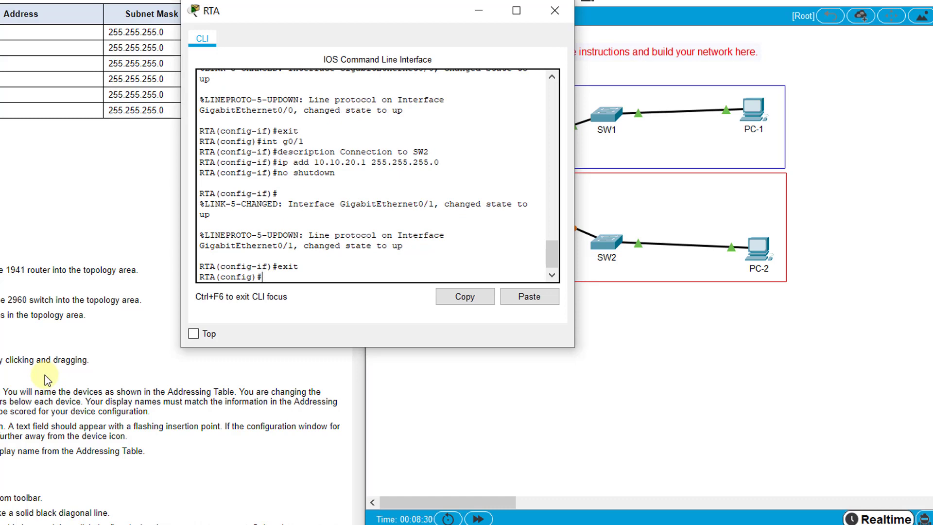
Step: Reopen RTA's CLI, leave config mode, and save its configuration with copy run start
click(45, 372)
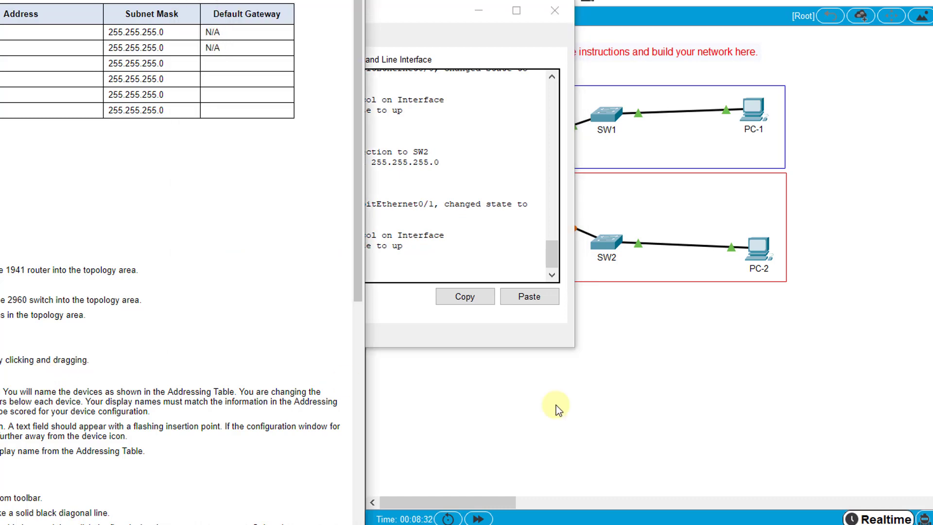
click(609, 322)
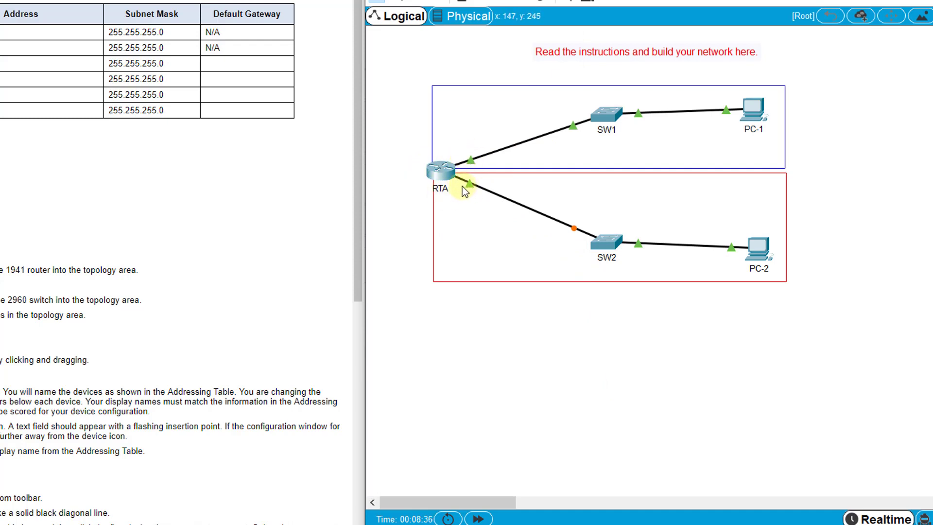
scroll(4, 454, down, 2)
scroll(4, 456, down, 5)
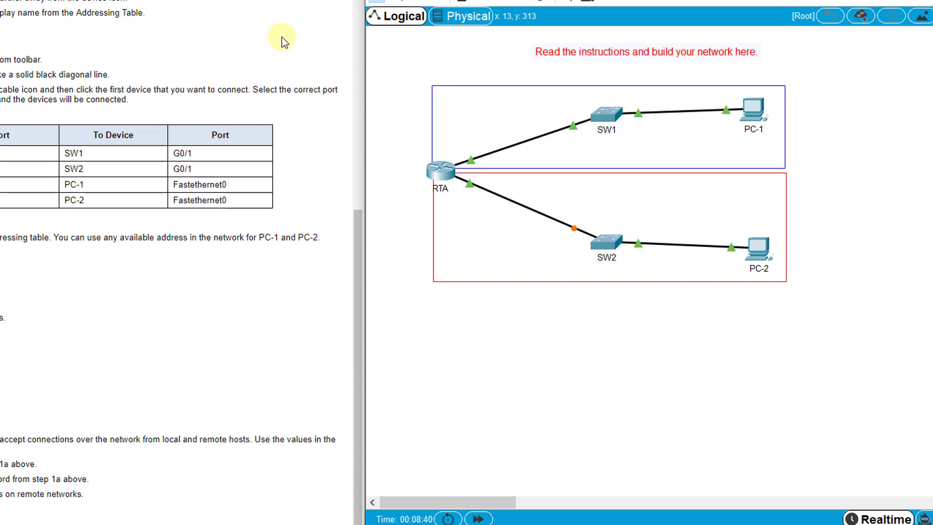
click(439, 172)
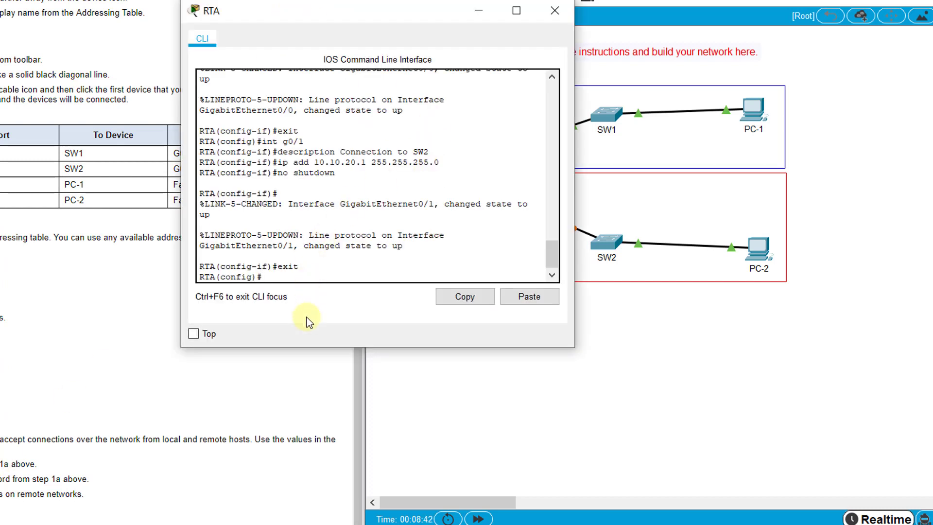
text(exit)
key(Return)
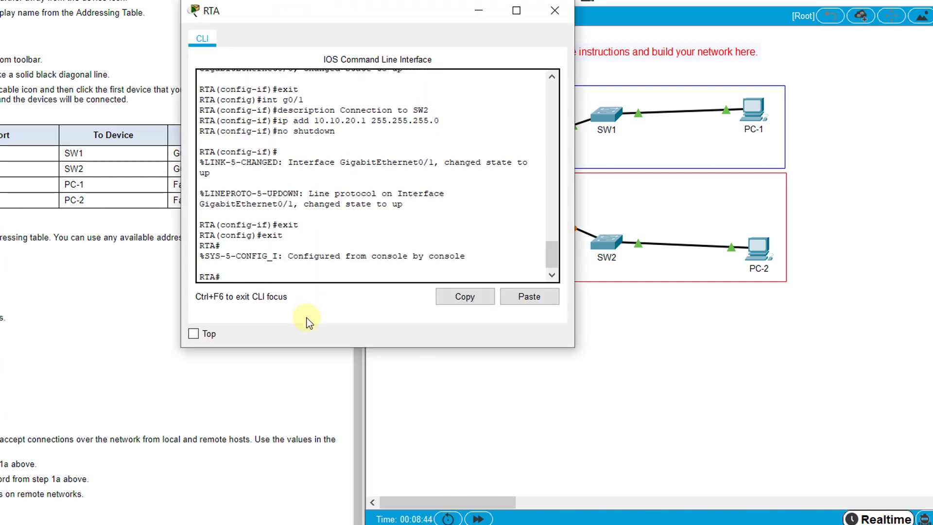
text(copy run start)
key(Return)
key(Return)
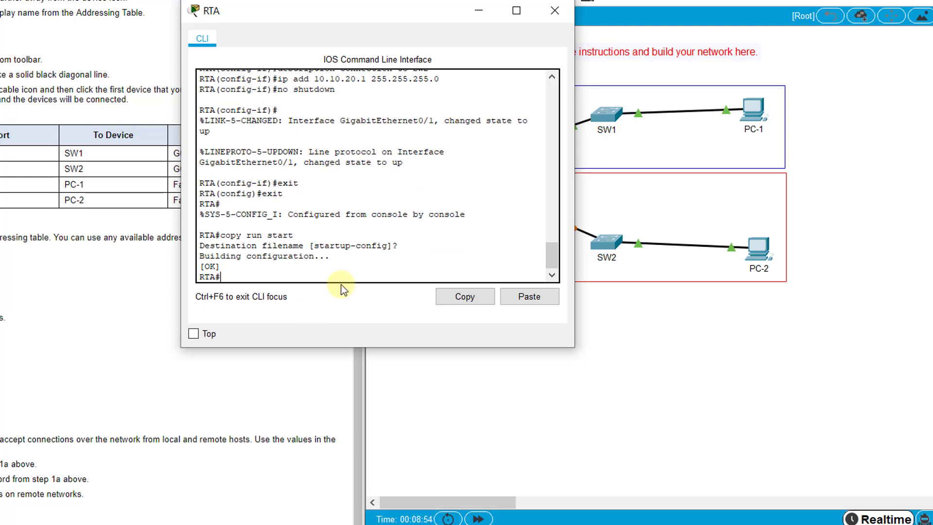
Step: Open SW1's CLI, enter global configuration mode and set the hostname to SW1
click(286, 386)
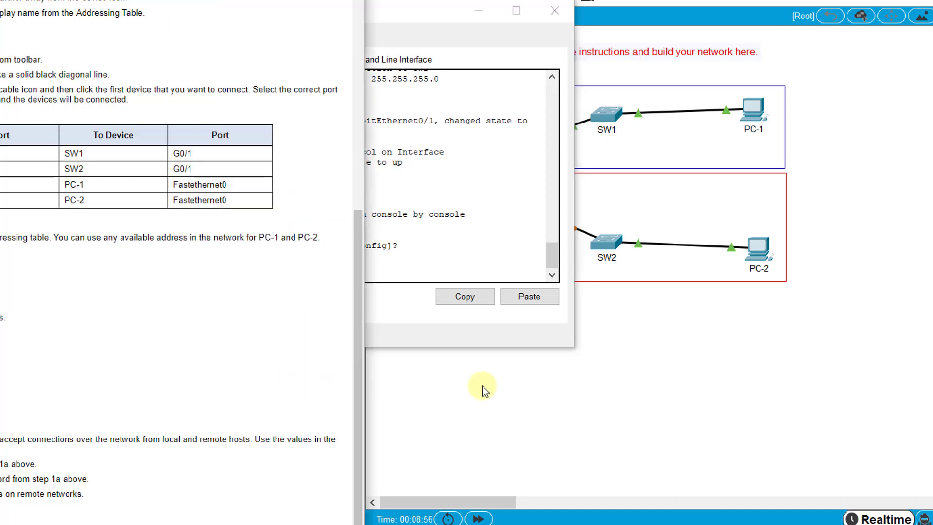
click(503, 413)
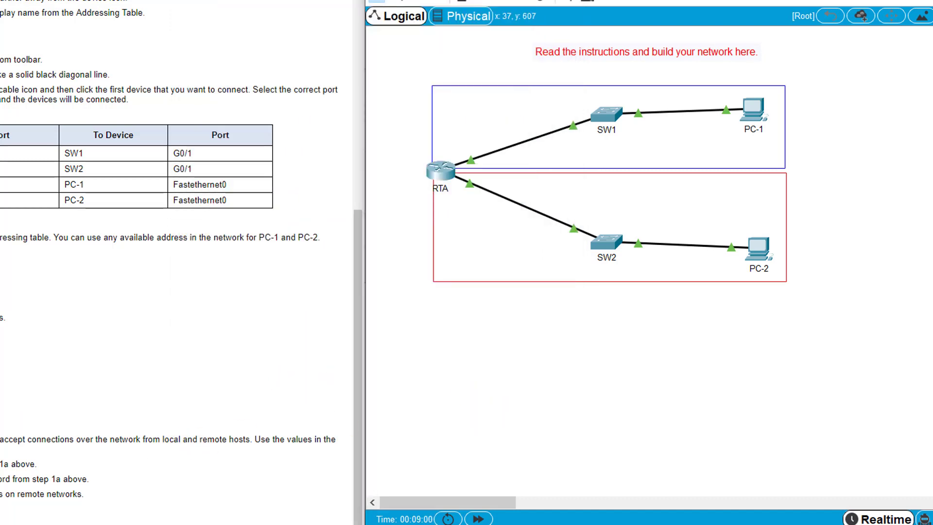
click(602, 113)
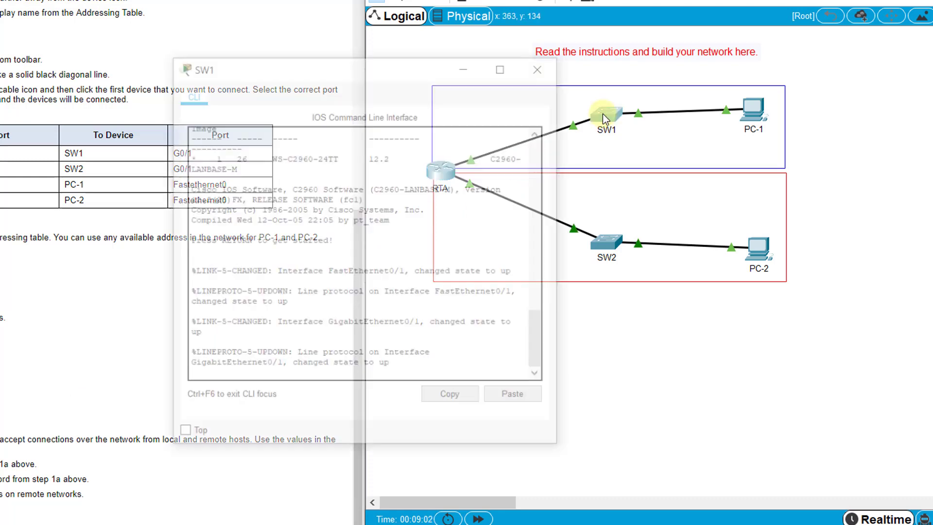
drag(369, 71, 376, 66)
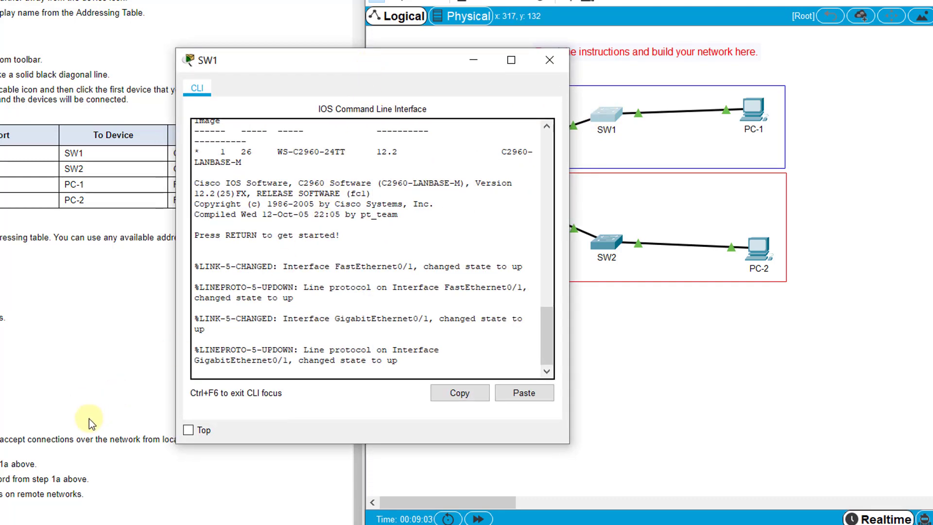
key(Return)
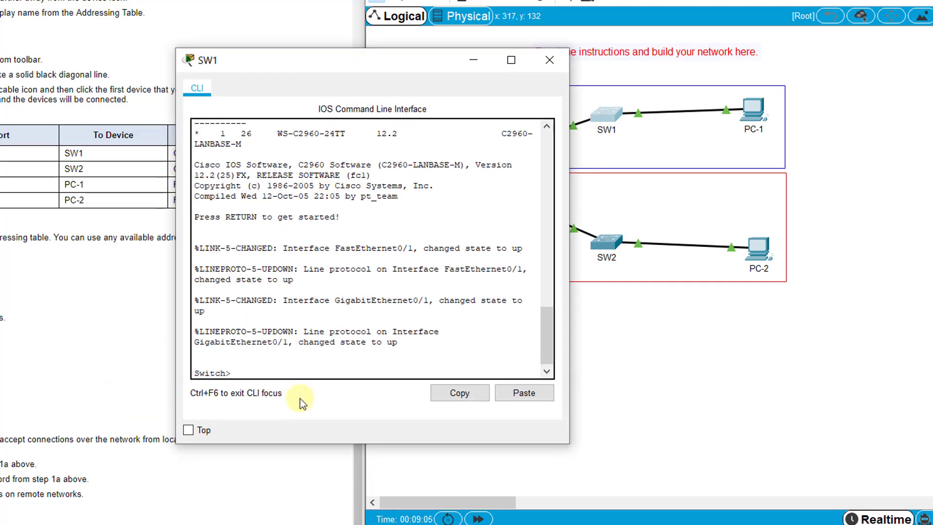
text(en)
key(Return)
text(config)
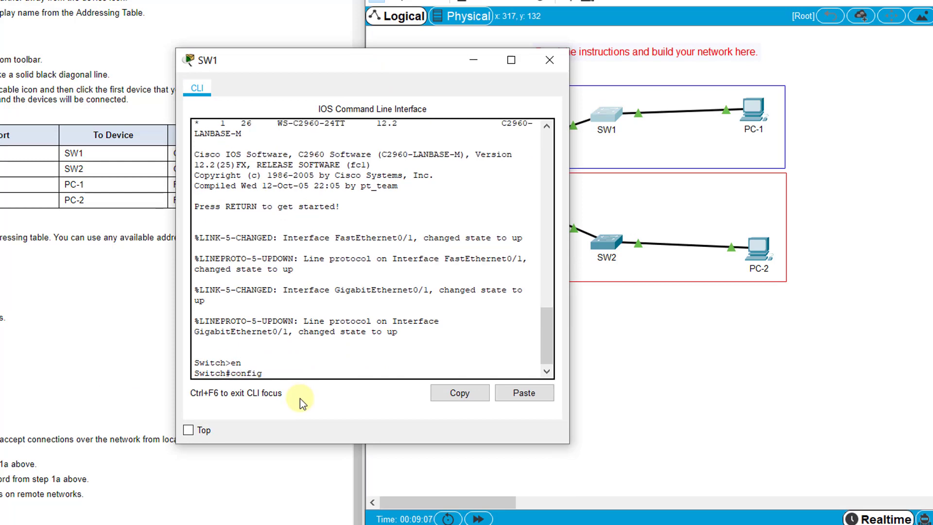
text( t)
key(Return)
text(hostname R SW1)
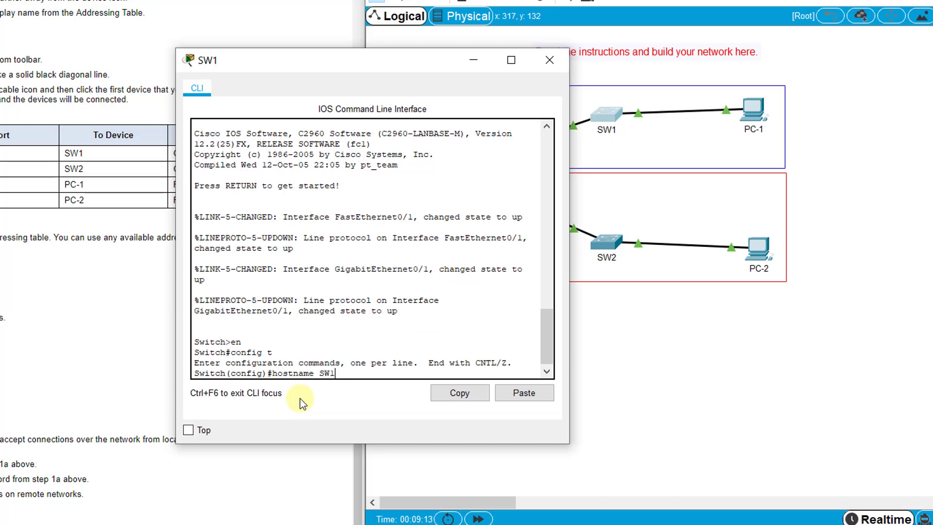
key(Return)
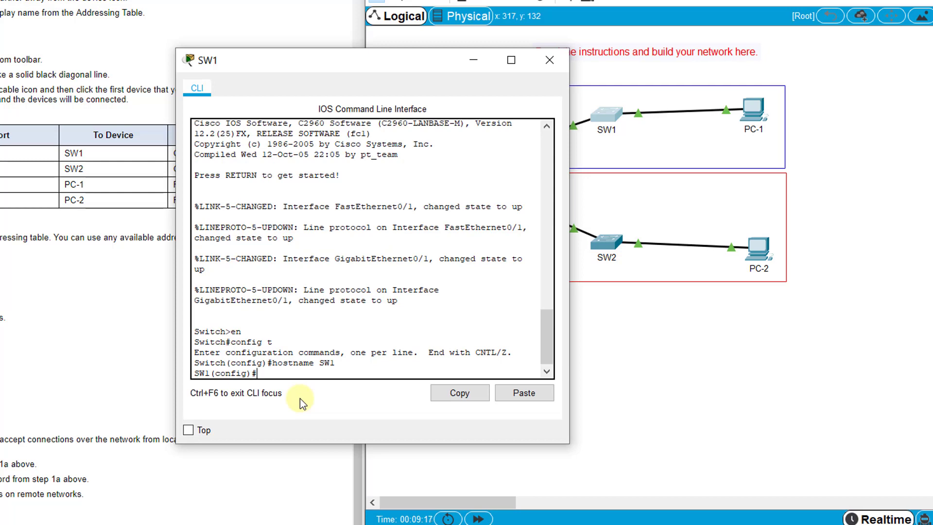
Step: Give SW1's VLAN 1 interface 10.10.10.2 255.255.255.0 and bring it up with no shutdown
drag(310, 66, 299, 41)
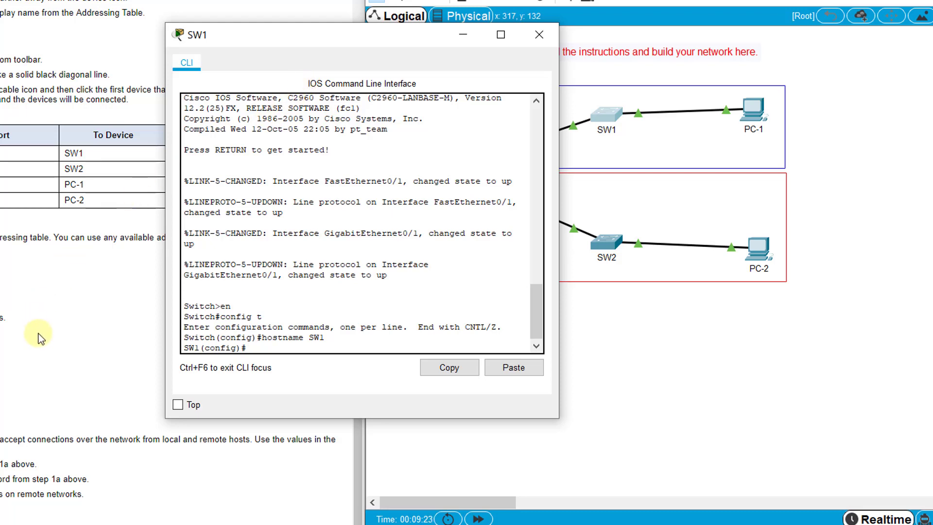
scroll(38, 336, up, 6)
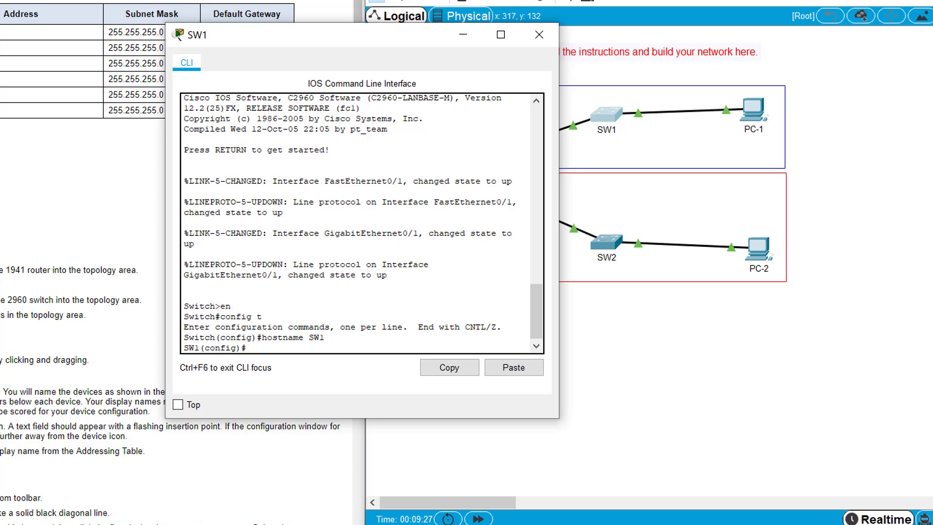
drag(221, 34, 240, 32)
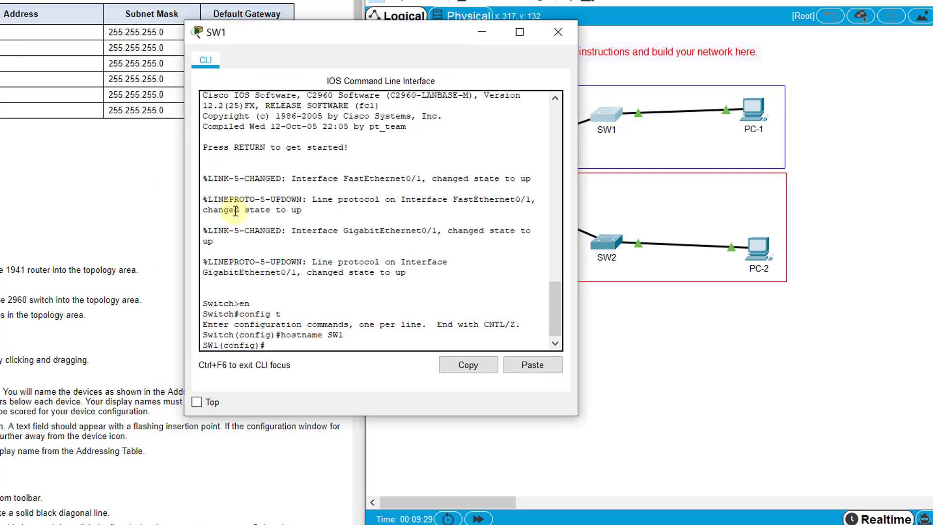
text(int vlan 1)
key(Return)
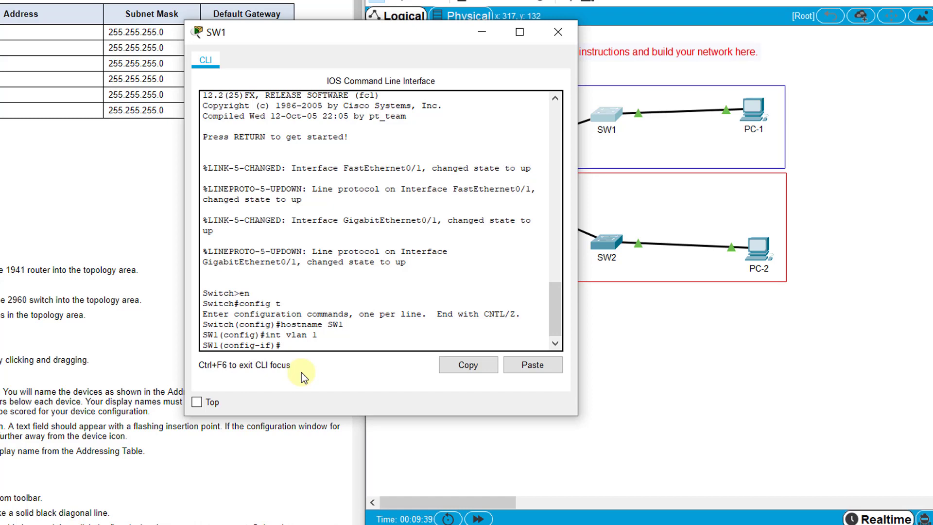
text(ip add 10.10.10.2 255.255.255.0)
key(Return)
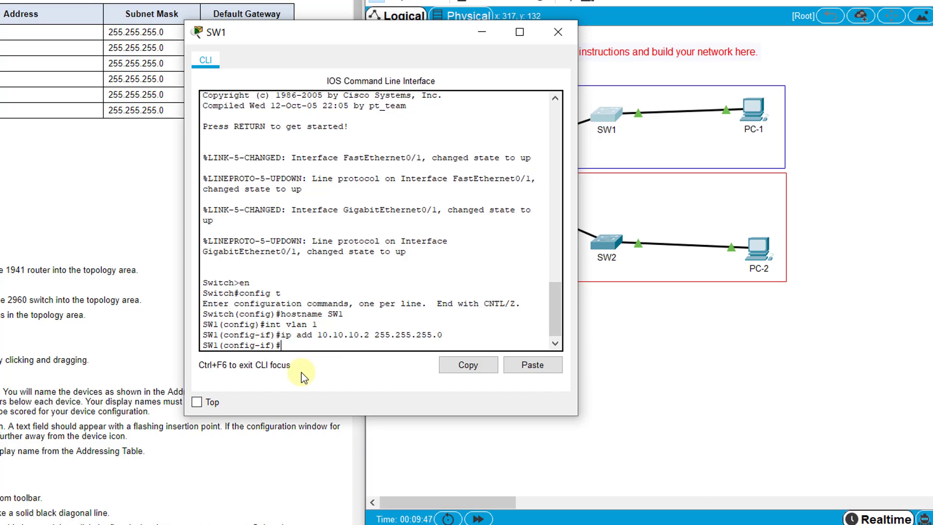
text(no shutdown)
key(Return)
key(Return)
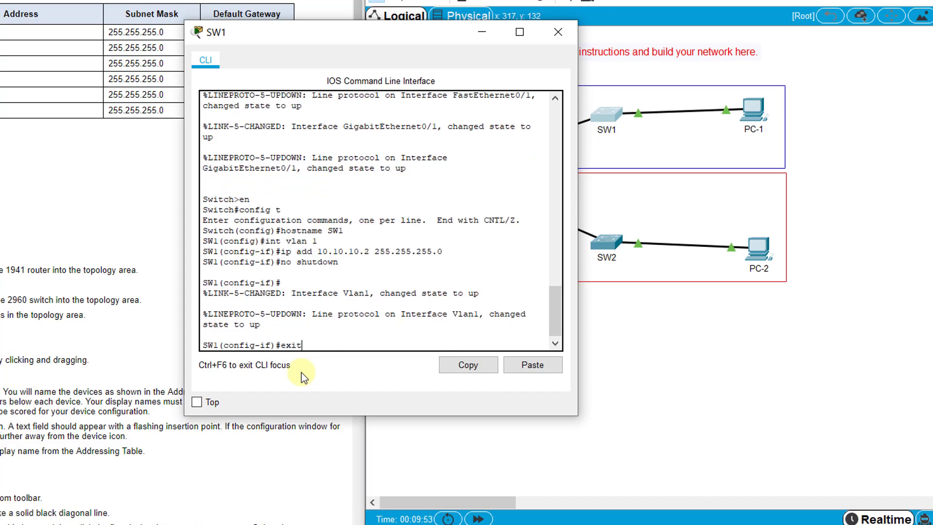
key(Return)
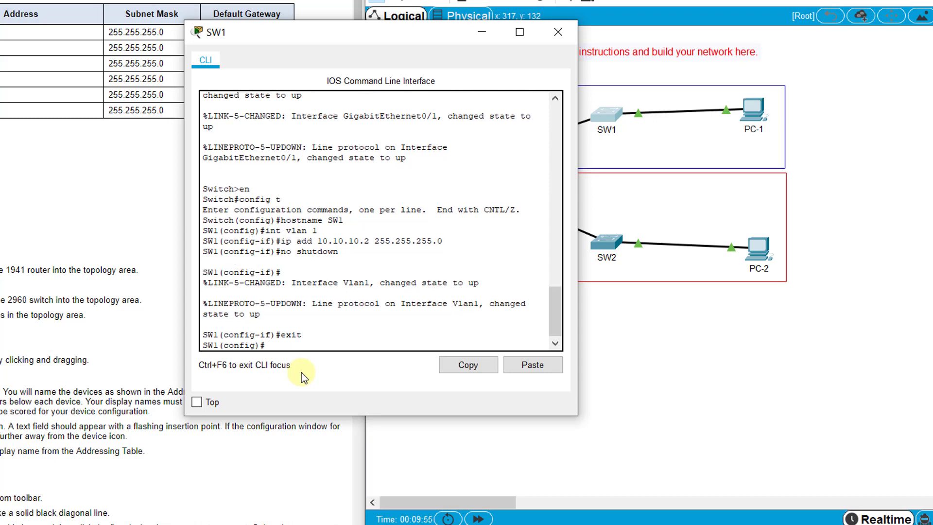
Step: Enter ip default-gateway 10.10.10.1 on SW1 from global configuration mode
text(ip default-gateway)
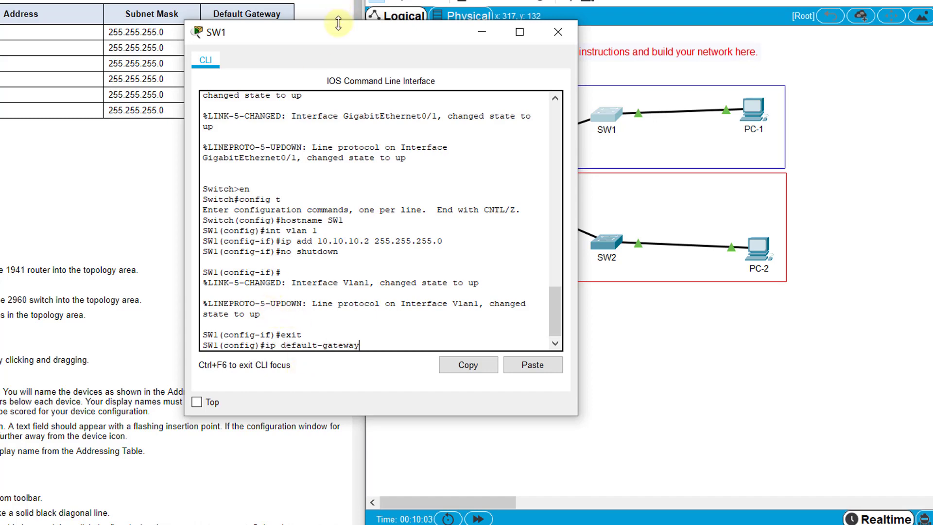
drag(339, 27, 189, 25)
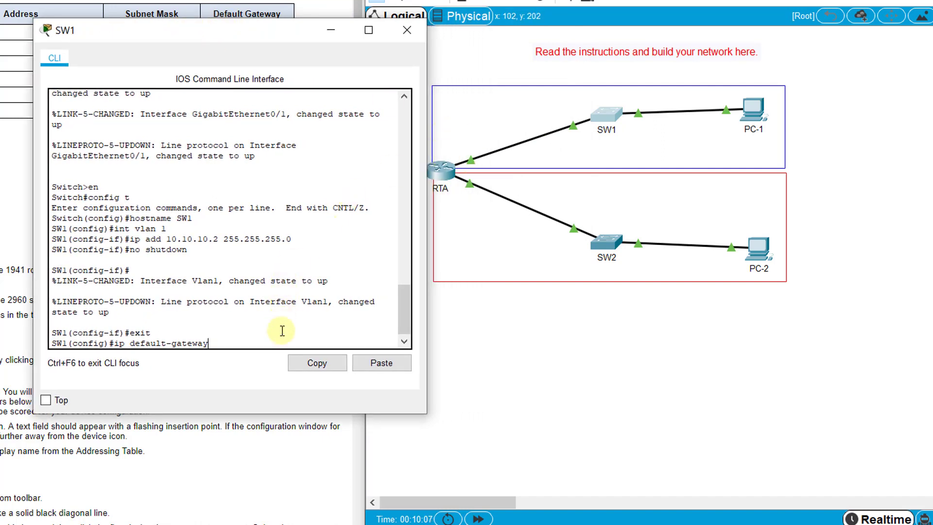
text(10.10.10.1)
key(Return)
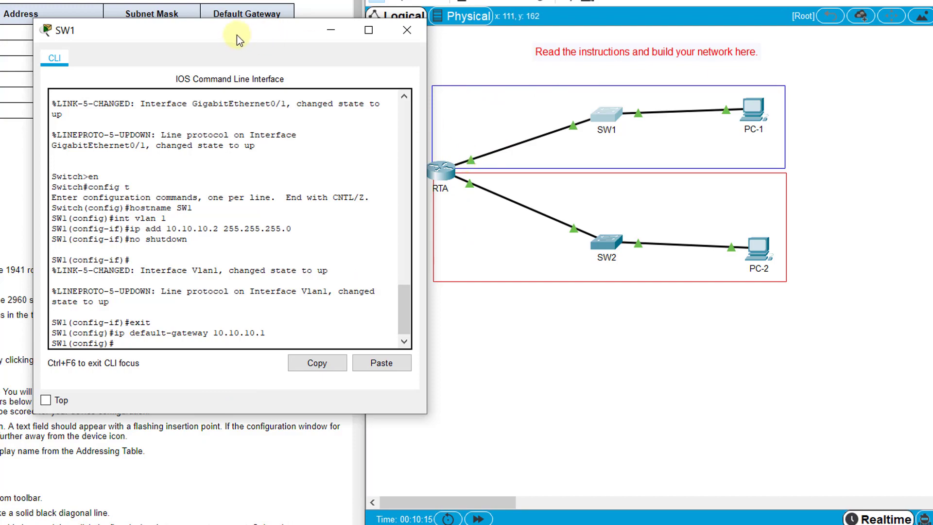
drag(226, 34, 423, 64)
scroll(121, 291, down, 3)
scroll(180, 202, down, 8)
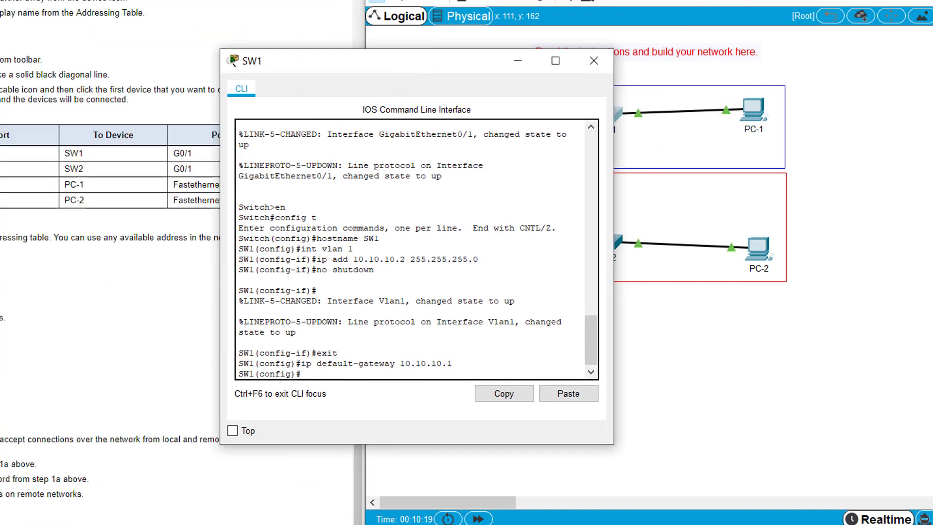
drag(294, 74, 223, 153)
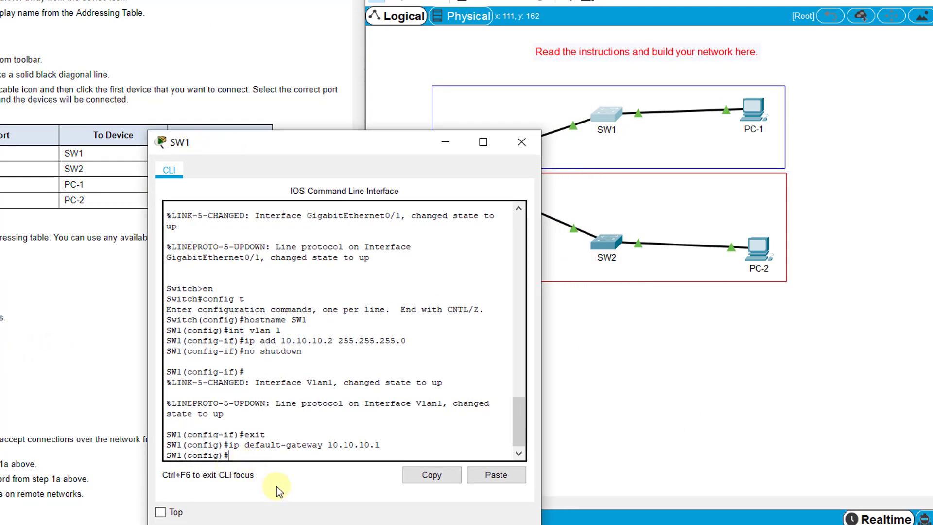
Step: Set SW1's enable secret, then give line console 0 a password with login required
text(enable secret )
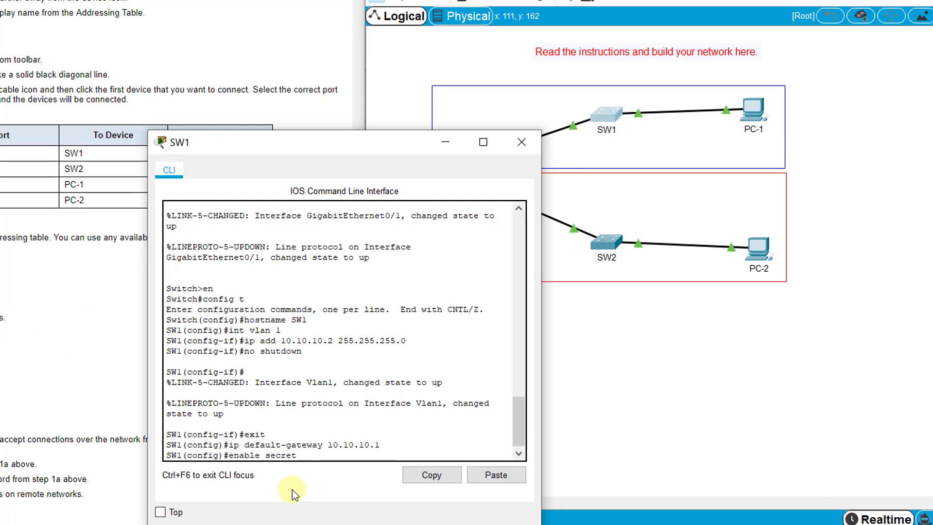
text(Ciscoenpa55)
key(Return)
text(ling con)
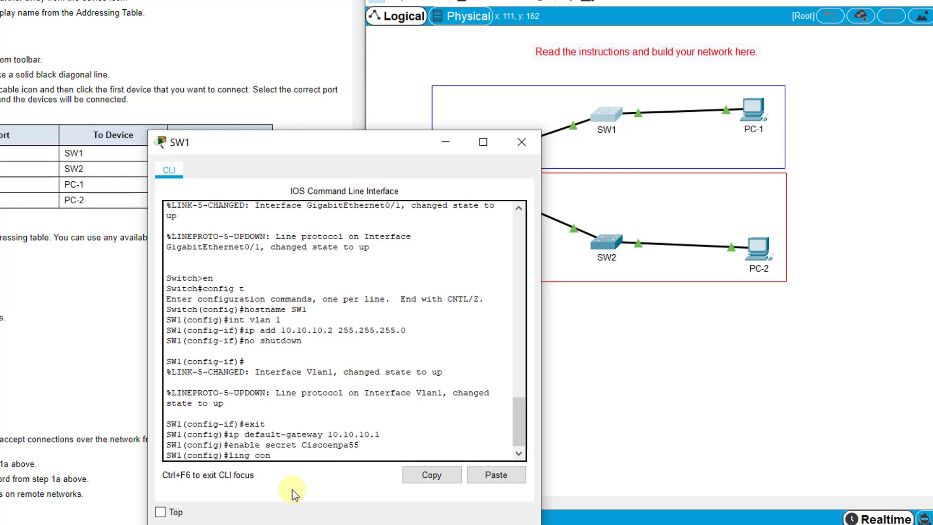
key(BackSpace)
key(BackSpace)
text(e console 0)
key(Return)
text(password Ciscoli)
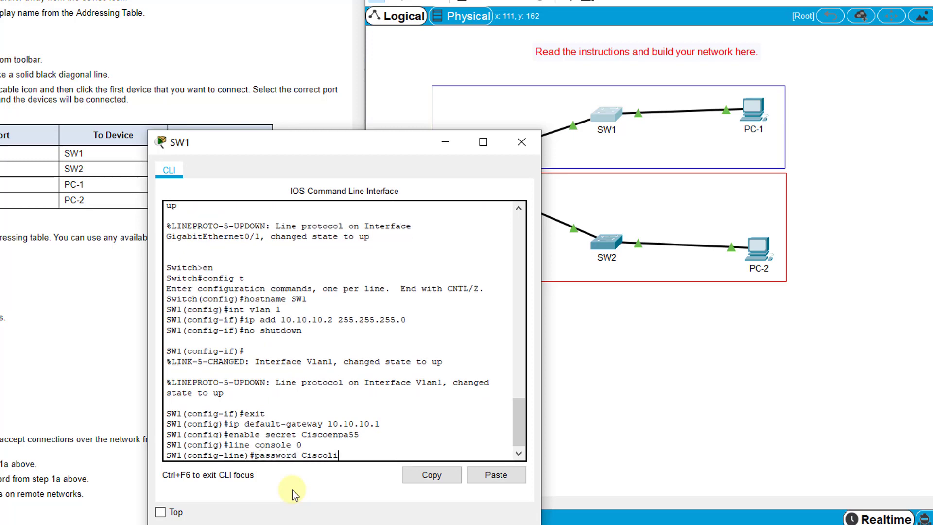
text(nepa55)
key(Return)
text(login)
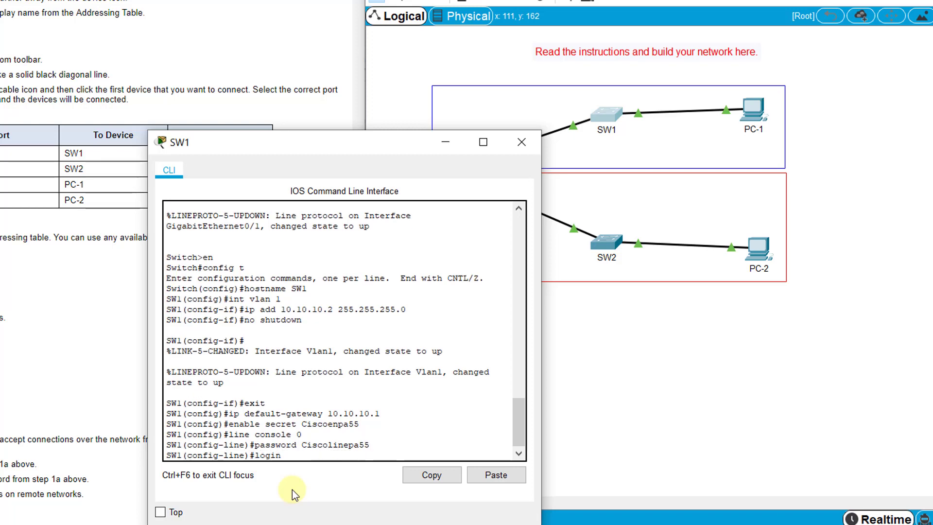
key(Return)
text(exit)
key(Return)
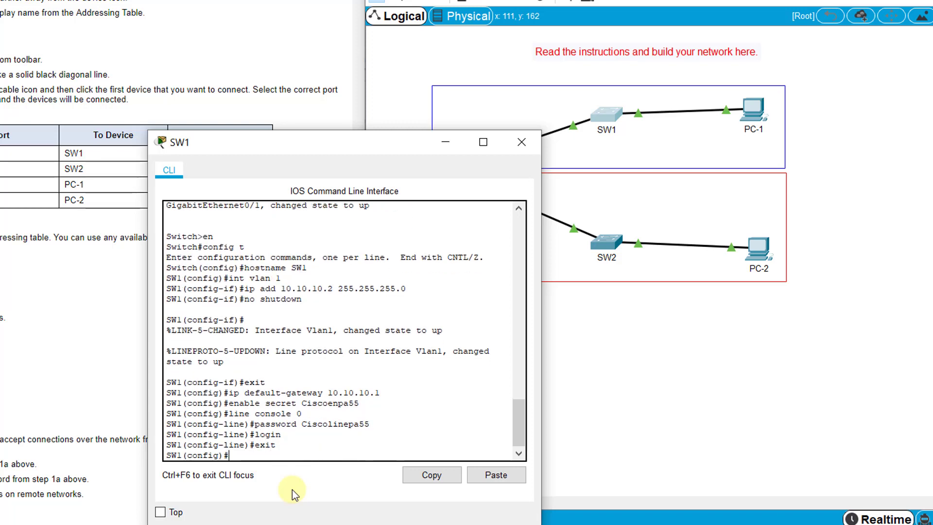
Step: Give SW1's vty lines 0 15 a password and require login
text(line vty 0 15)
key(Return)
text(password)
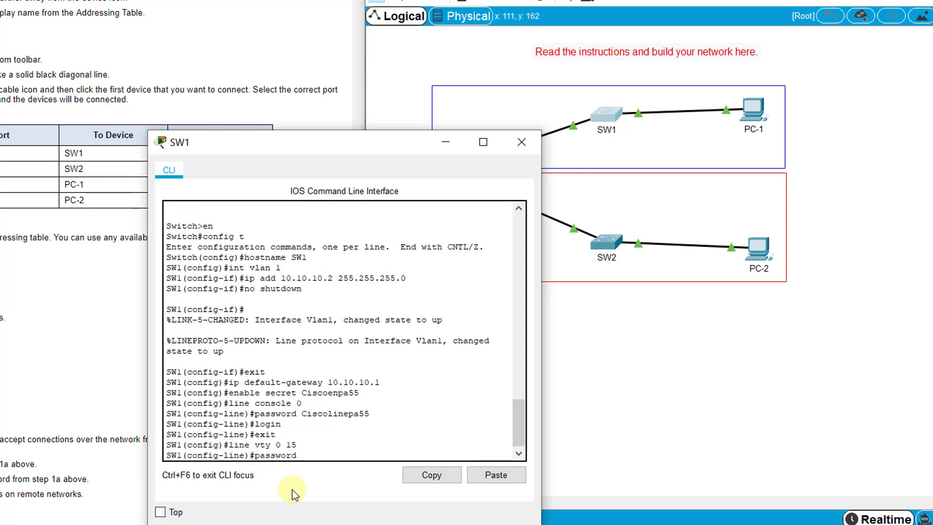
text( Ciscolinepa55)
key(Return)
text(login)
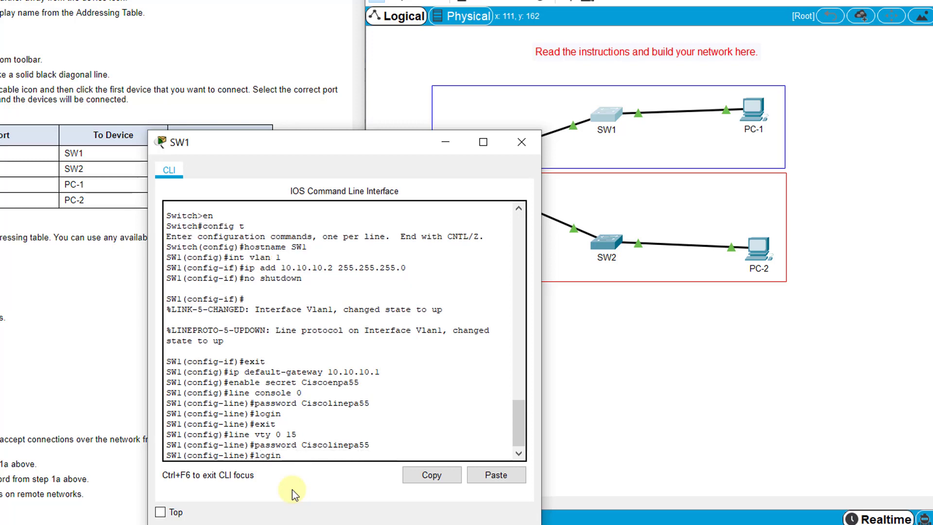
key(Return)
text(exit)
key(Return)
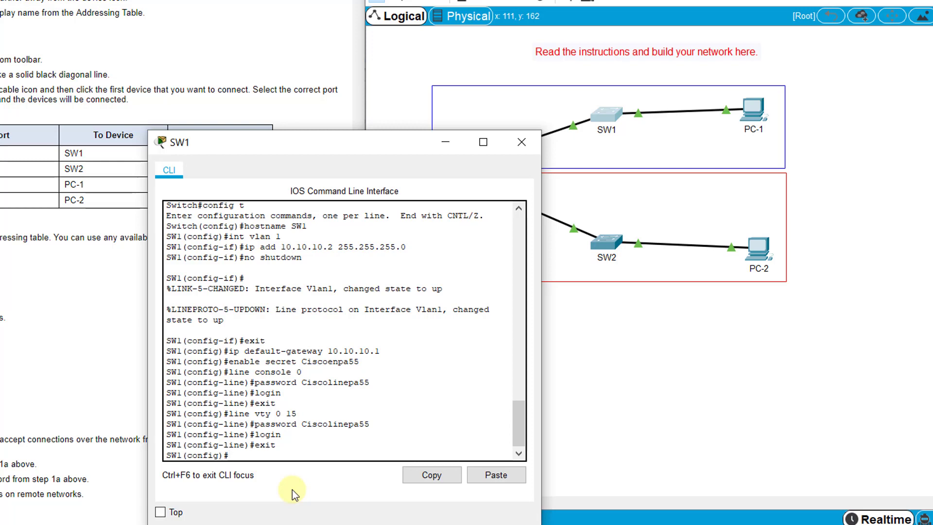
Step: Set SW1's banner motd to "Authorized Access Only!"
text(banner motd)
key(Return)
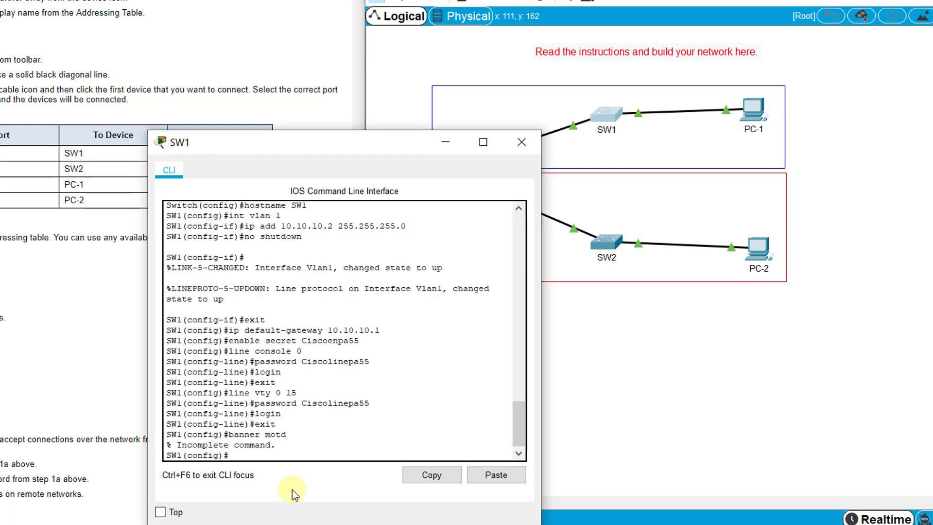
key(Up)
text("Authorix)
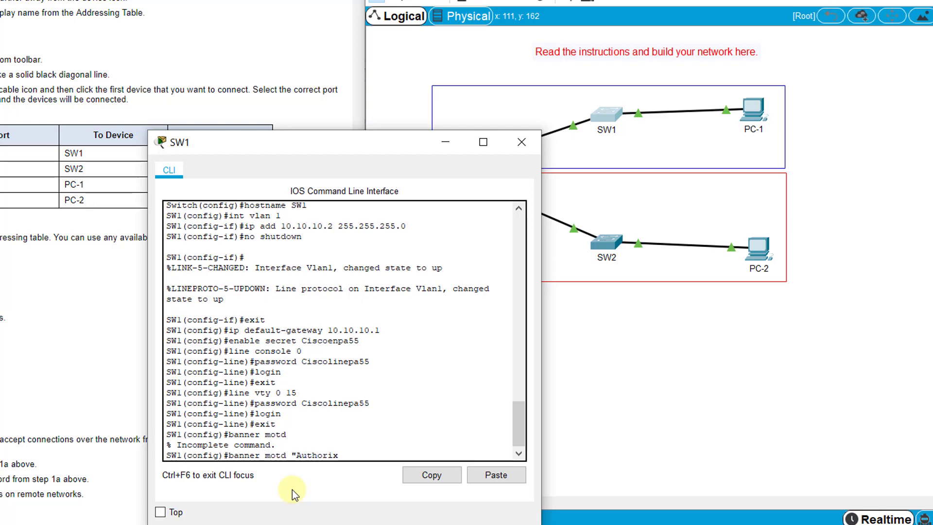
key(BackSpace)
text(zed Access Only!")
key(Return)
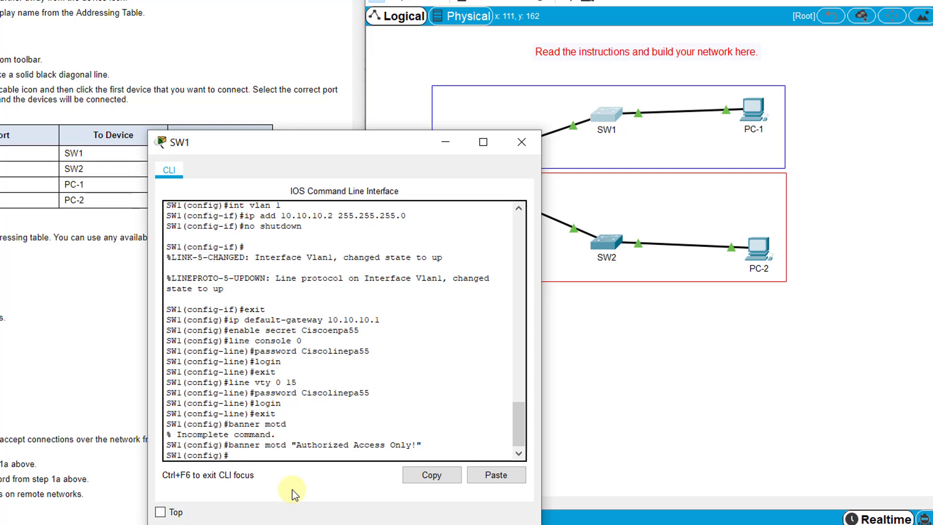
Step: Exit config mode and save SW1's running configuration with copy run start
text(exit)
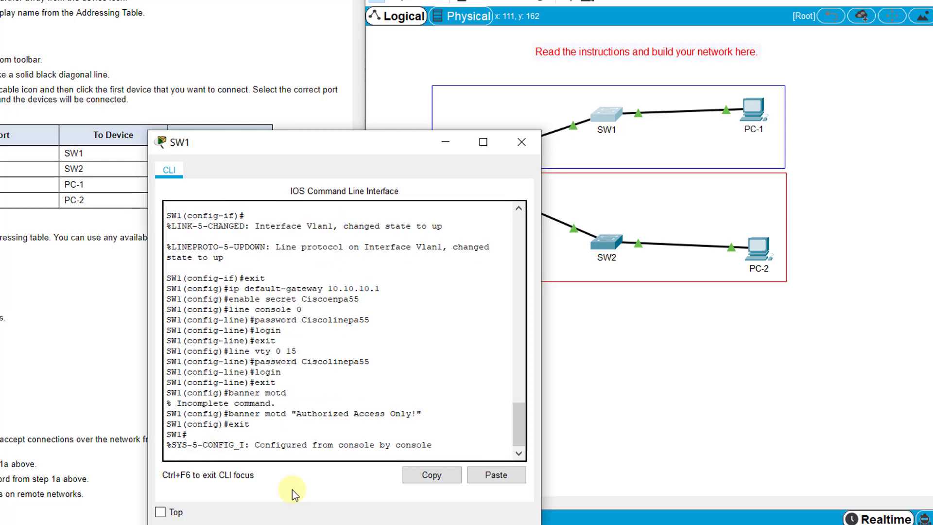
key(Return)
text(copy run start)
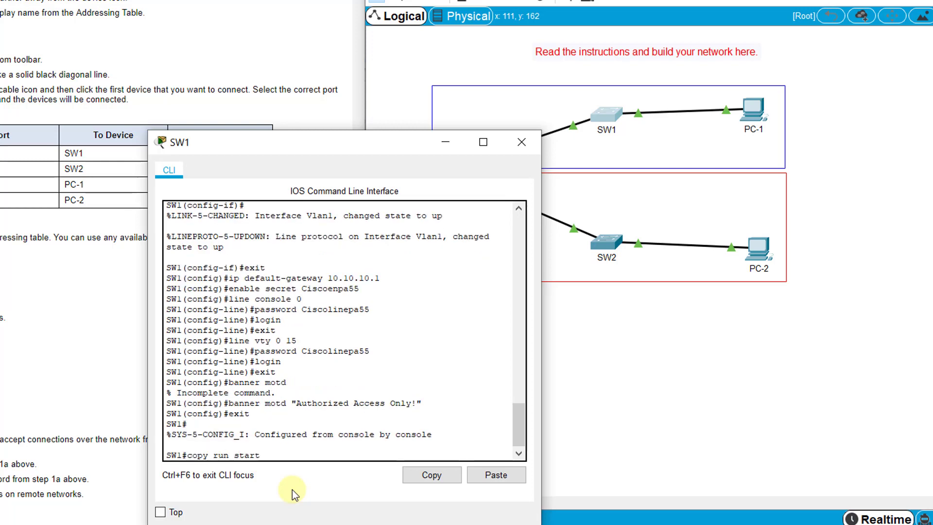
key(Return)
key(Return)
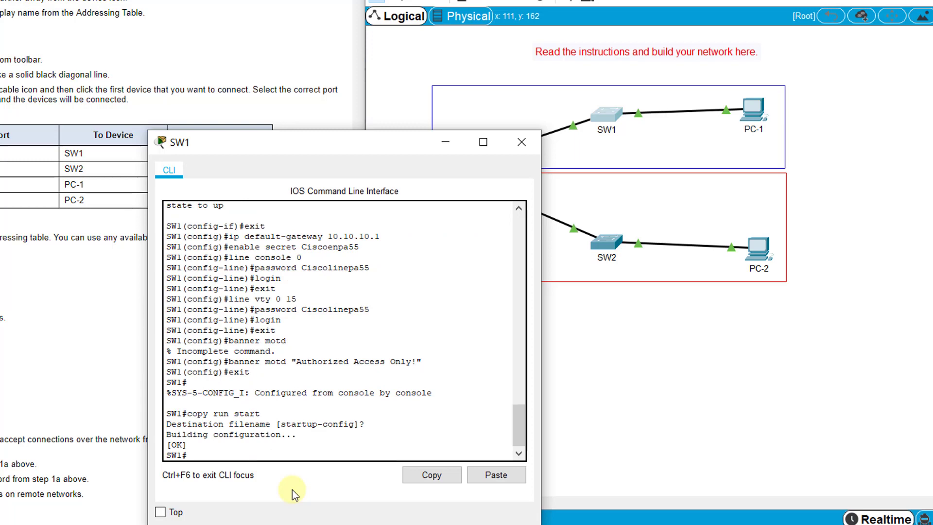
Step: Close SW1's configuration window and bring up SW2's window
click(611, 243)
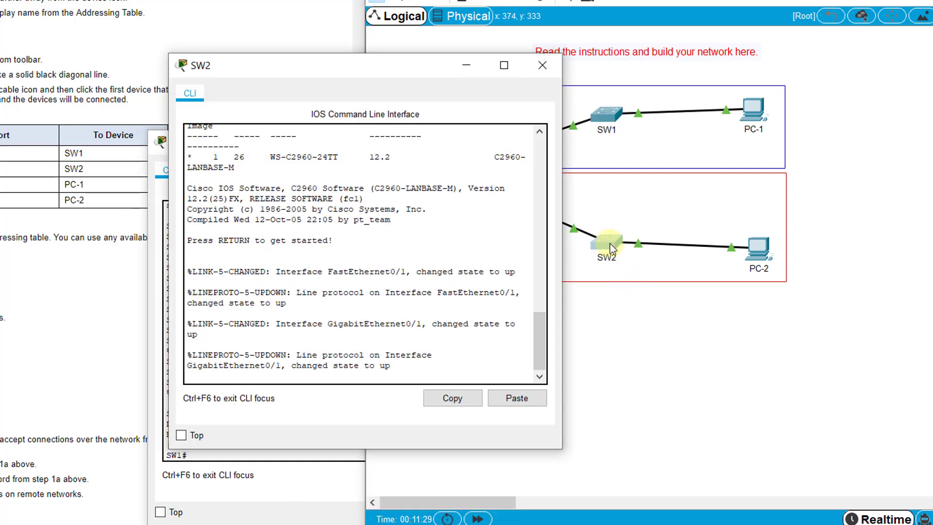
click(161, 142)
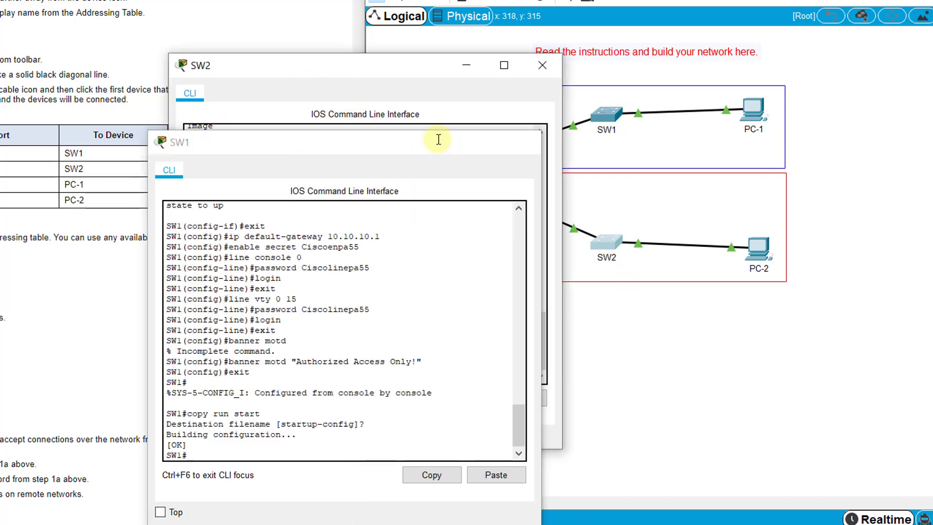
click(521, 141)
drag(344, 64, 312, 83)
Step: Enter global configuration mode on SW2 and set its hostname to SW2
key(Return)
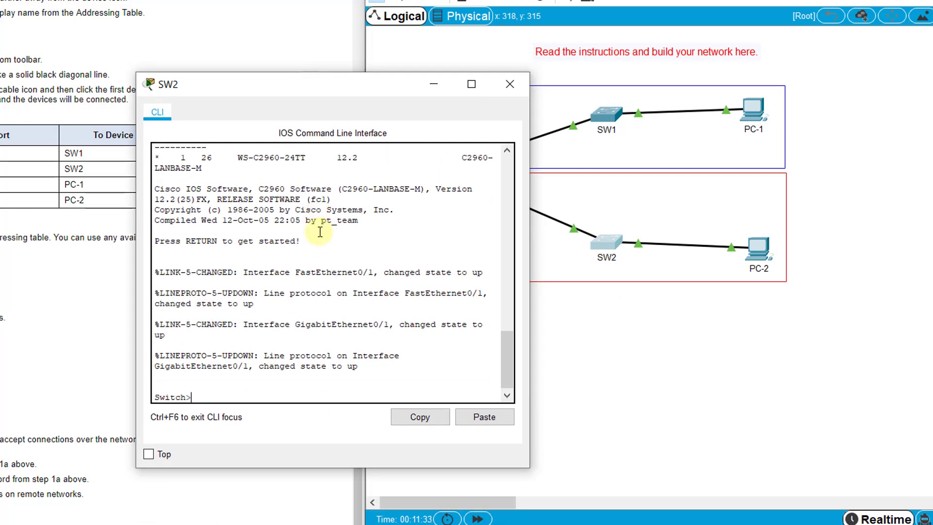
text(en)
key(Return)
text(config t)
key(Return)
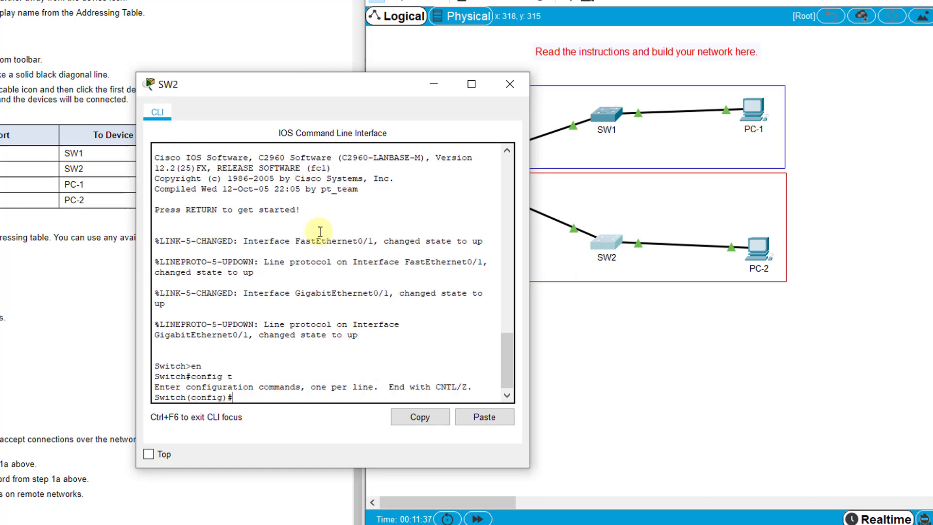
text(hostname SW2)
key(Return)
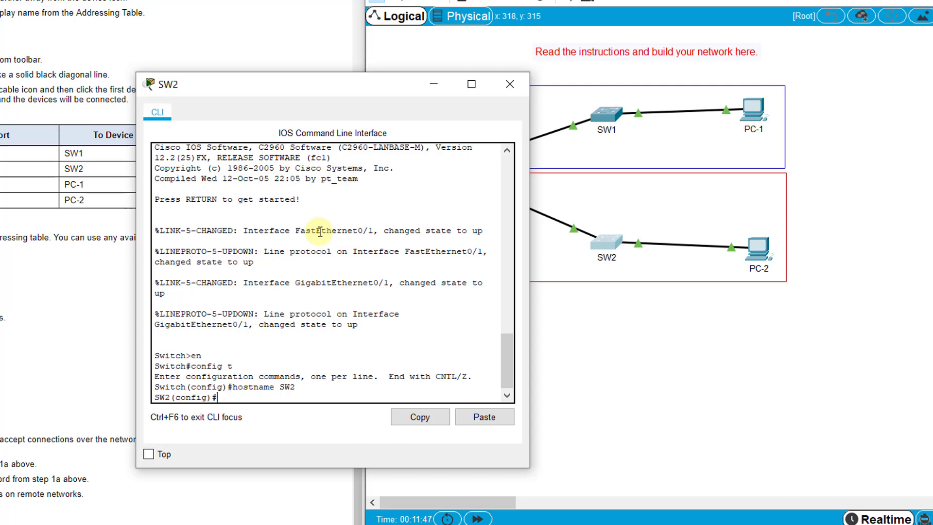
Step: Address SW2's VLAN 1 as 10.10.20.2 255.255.255.0, enable it, and begin the ip default-gateway command
scroll(25, 209, up, 10)
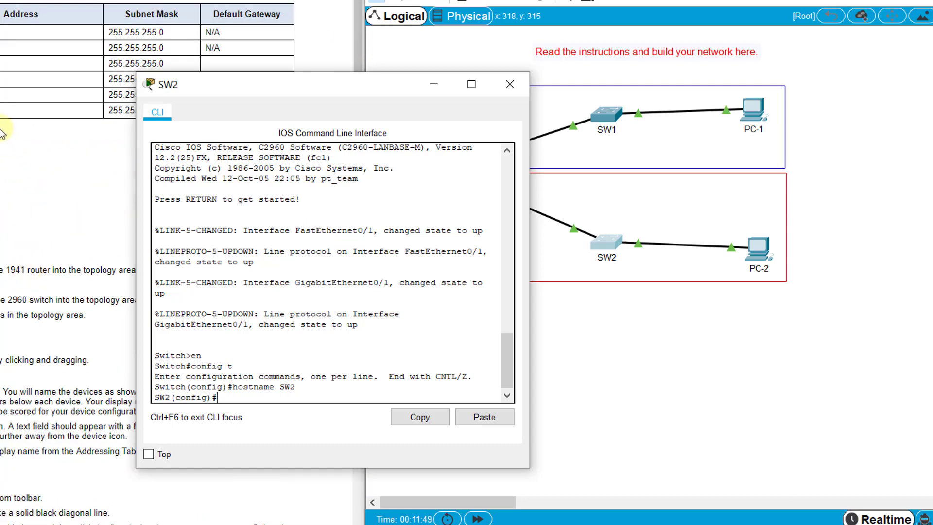
drag(200, 83, 148, 37)
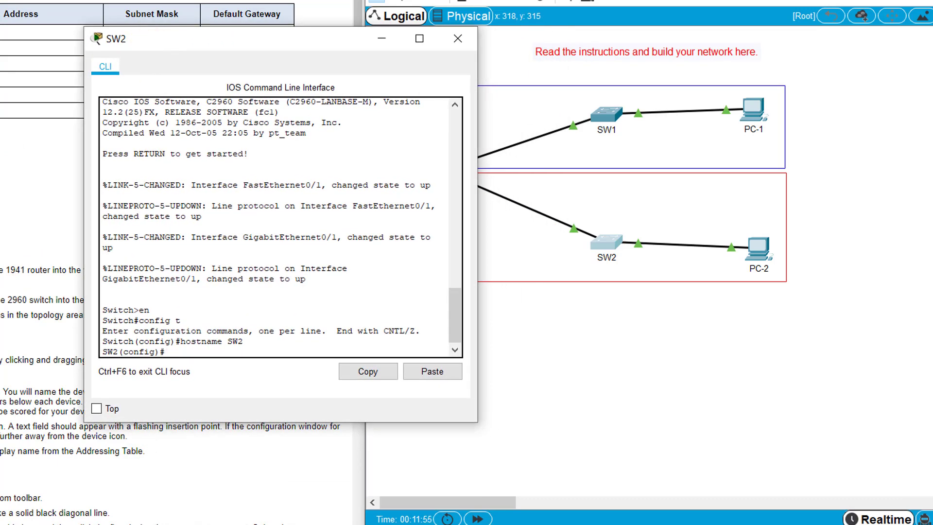
text(int vlan 1)
key(Return)
text(ip add 1)
key(BackSpace)
key(BackSpace)
text(0.10)
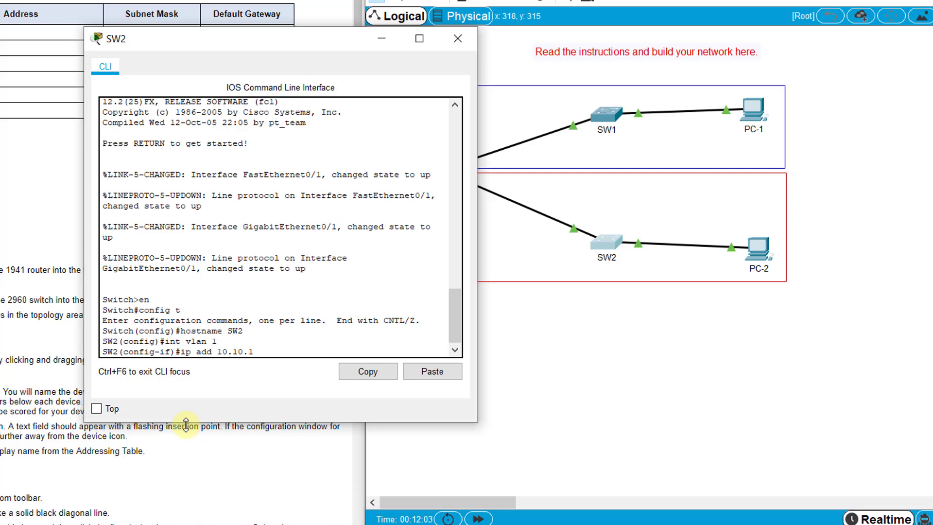
text(.20.2 255.255.255.0)
key(Return)
text(no shutd)
key(BackSpace)
key(BackSpace)
key(BackSpace)
key(BackSpace)
text(hutdown)
key(Return)
text(exit)
key(Return)
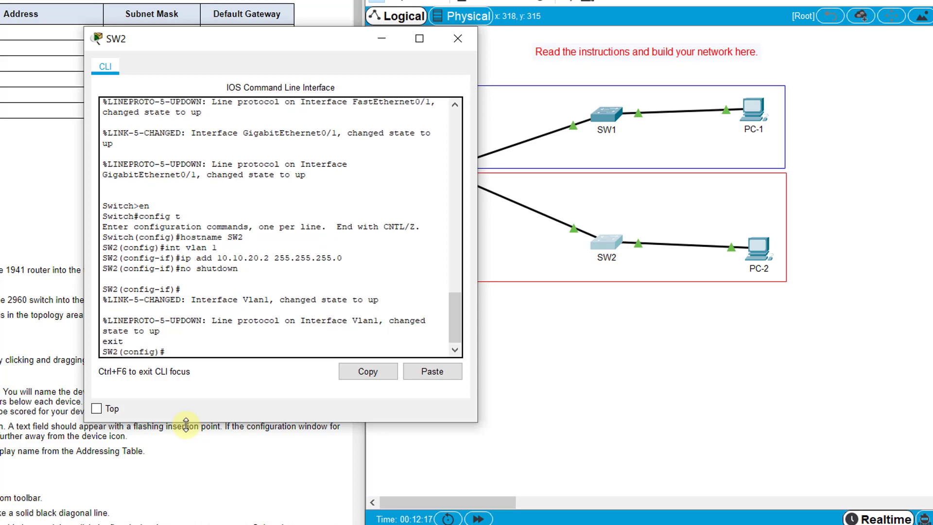
text(ip default-gateway)
Step: Complete SW2's default-gateway entry and set its enable secret
drag(276, 54, 214, 52)
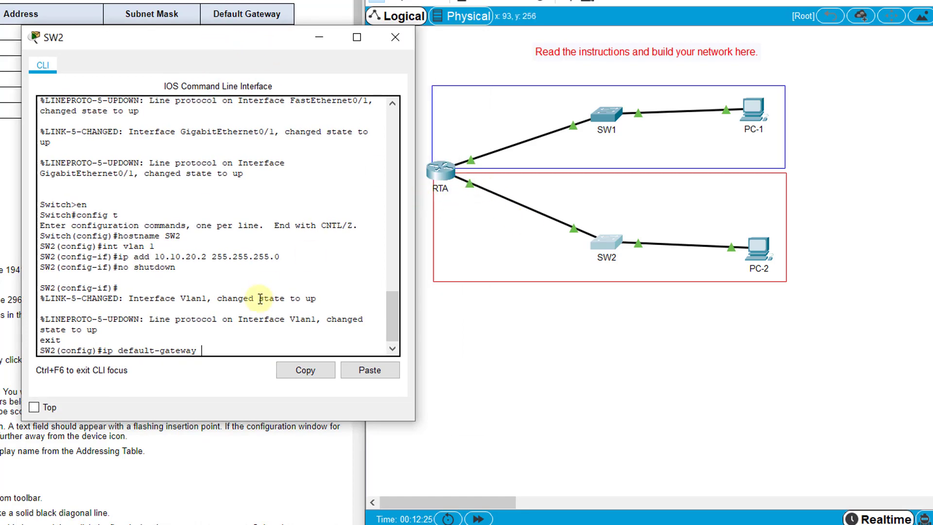
text(10.10.1)
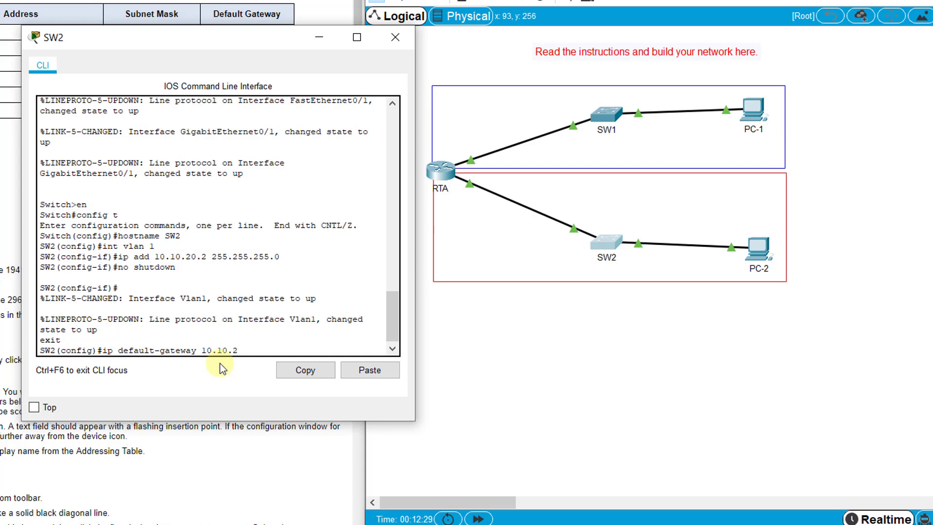
text(0.1)
key(Return)
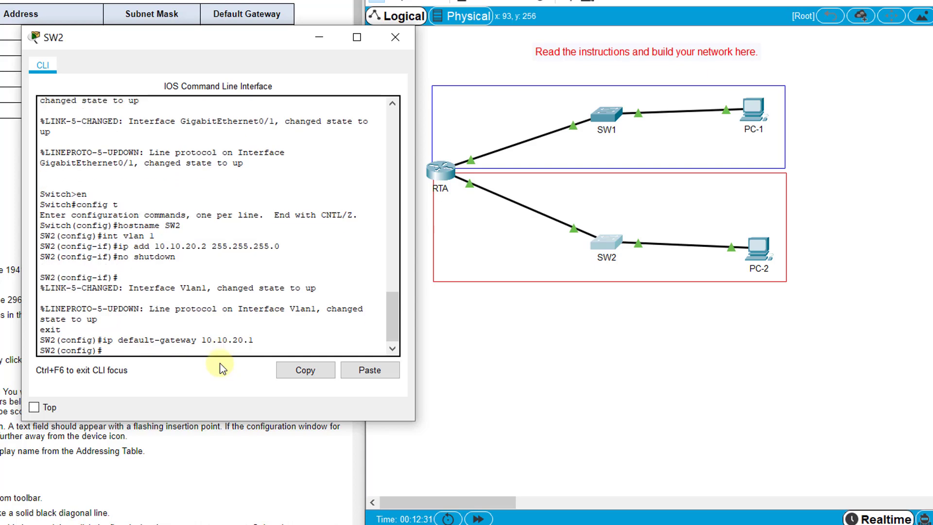
scroll(145, 462, down, 9)
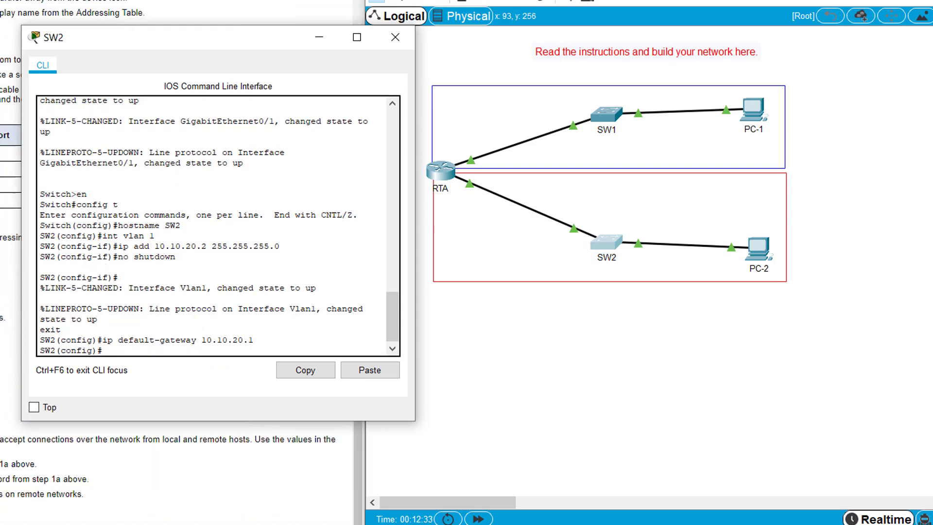
drag(163, 43, 184, 95)
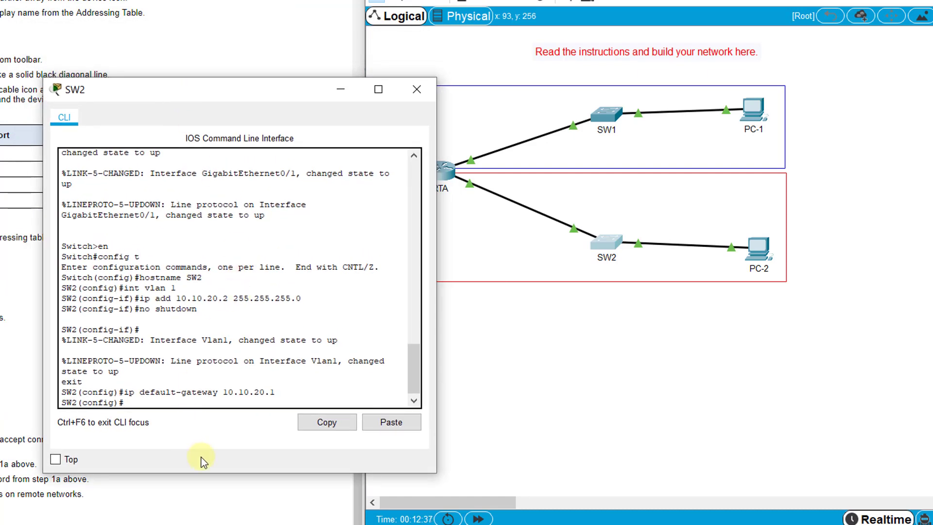
text(enable secret Cisco)
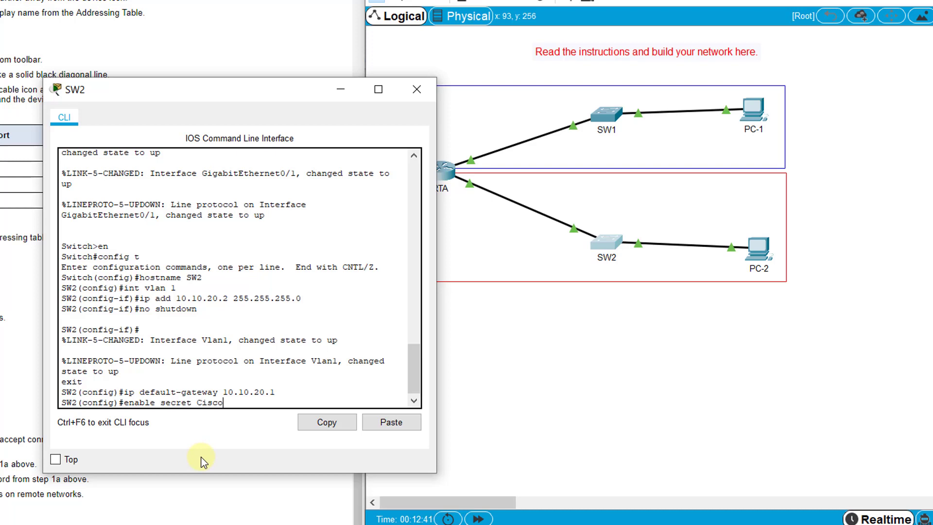
text(enpa55)
key(Return)
Step: Give SW2's line console 0 a password and require login
text(line console 0)
key(Return)
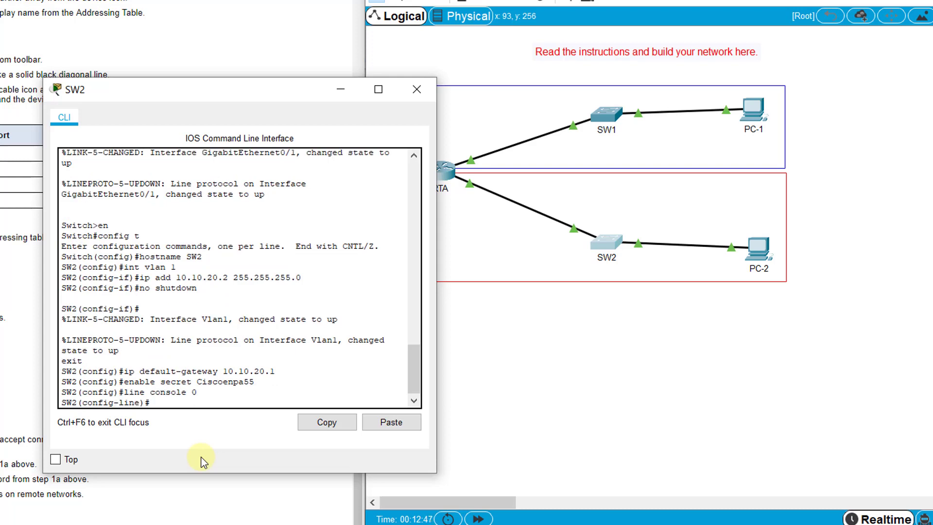
text(password Ciscolinepa55)
key(Return)
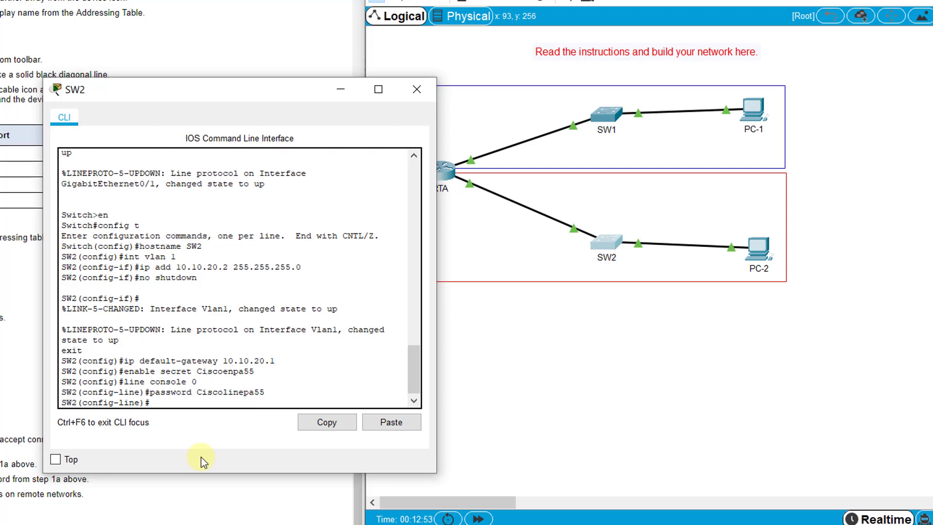
text(login)
key(Return)
text(exit)
key(Return)
Step: Give SW2's vty lines 0 15 a password and require login
text(line vty 0 15)
key(Return)
text(password Ciscolinepa)
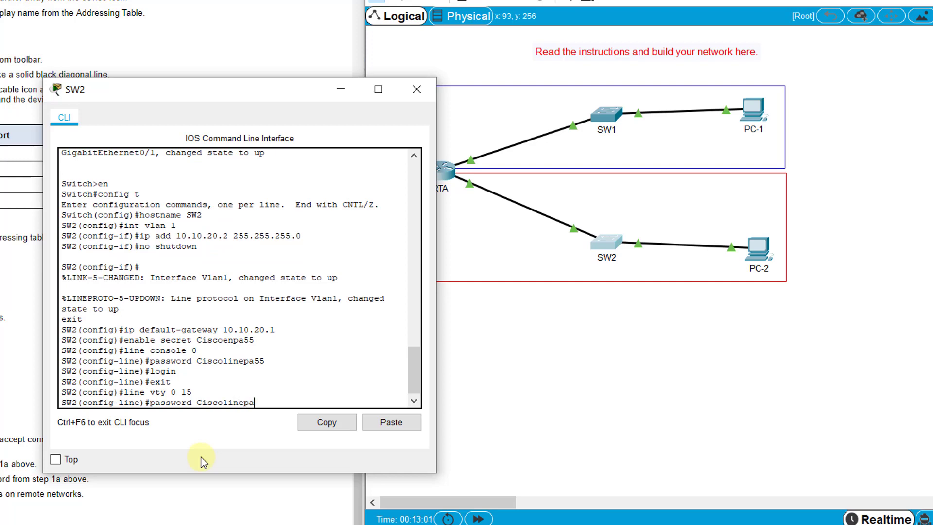
text(55)
key(Return)
text(login)
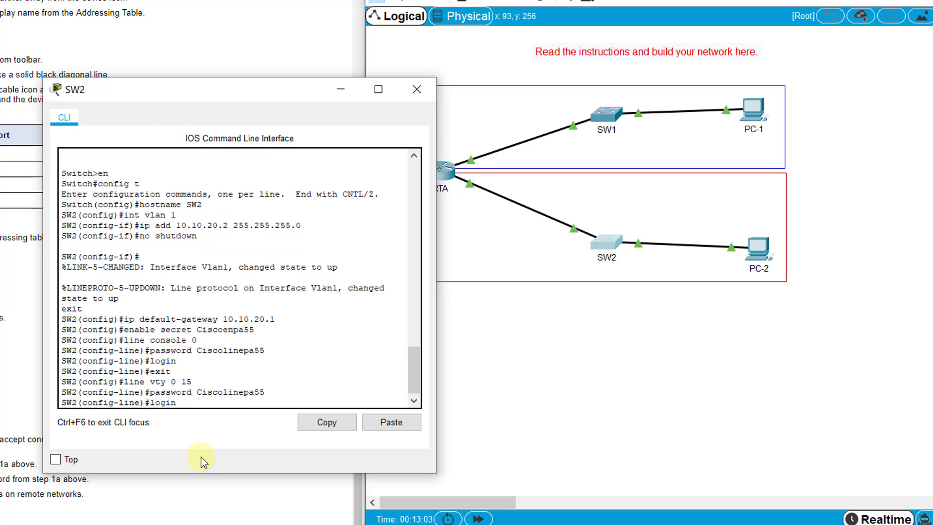
key(Return)
text(exit)
key(Return)
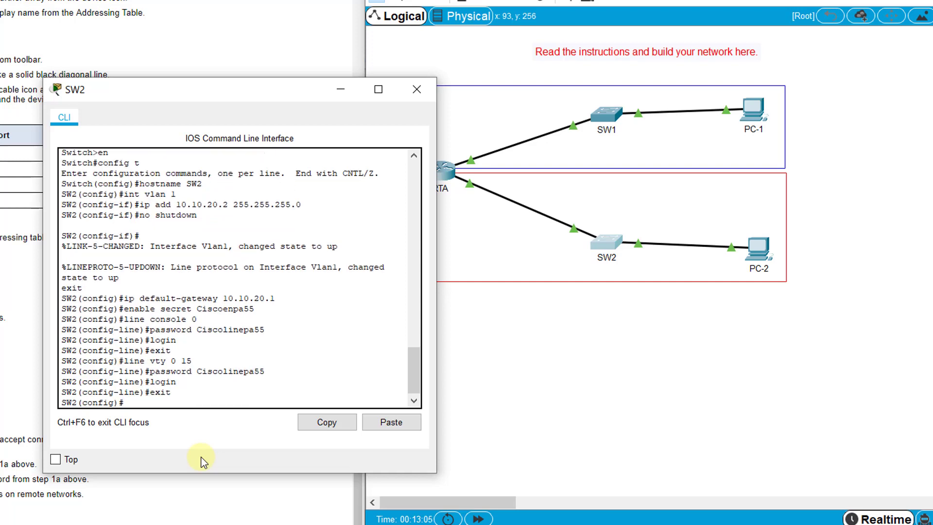
Step: Enable service password-encryption and set SW2's banner motd to "Authorized Access Only!"
text(service password-encryption)
key(Return)
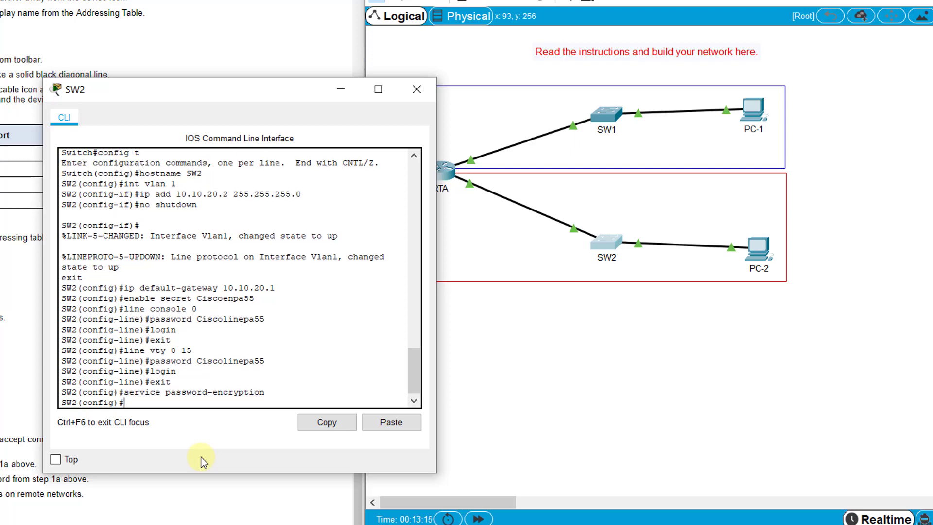
text(banner motd "Authorized Access on)
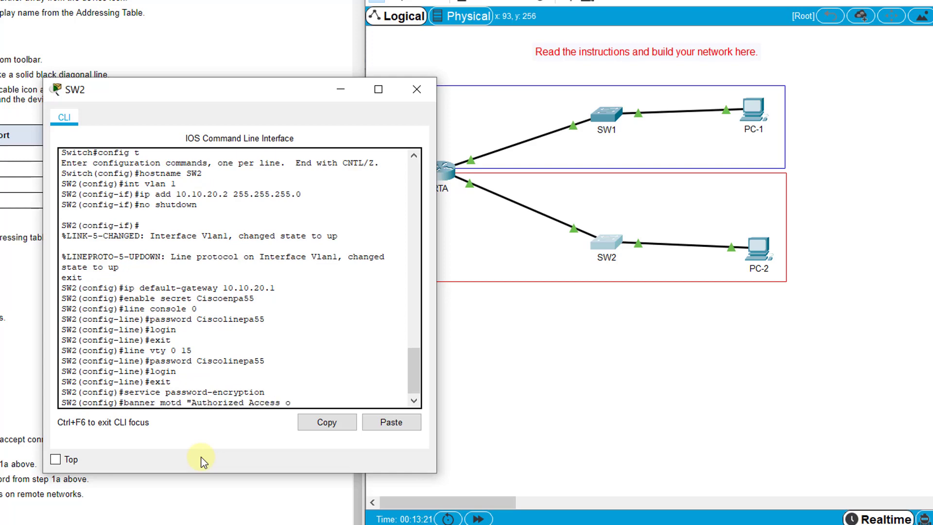
key(BackSpace)
key(BackSpace)
text(Only!")
key(Return)
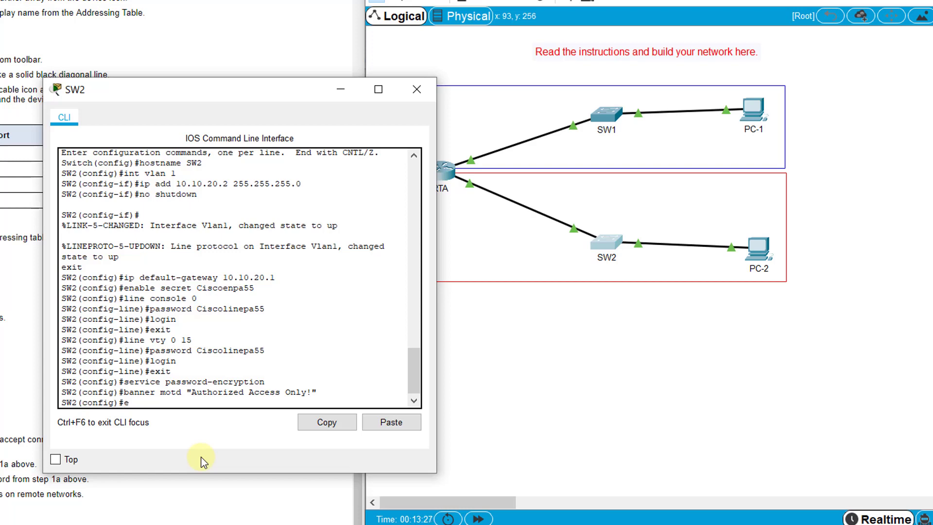
Step: Save SW2's running configuration with copy run start and close its CLI window
key(Return)
text(copy run start)
key(Return)
key(Return)
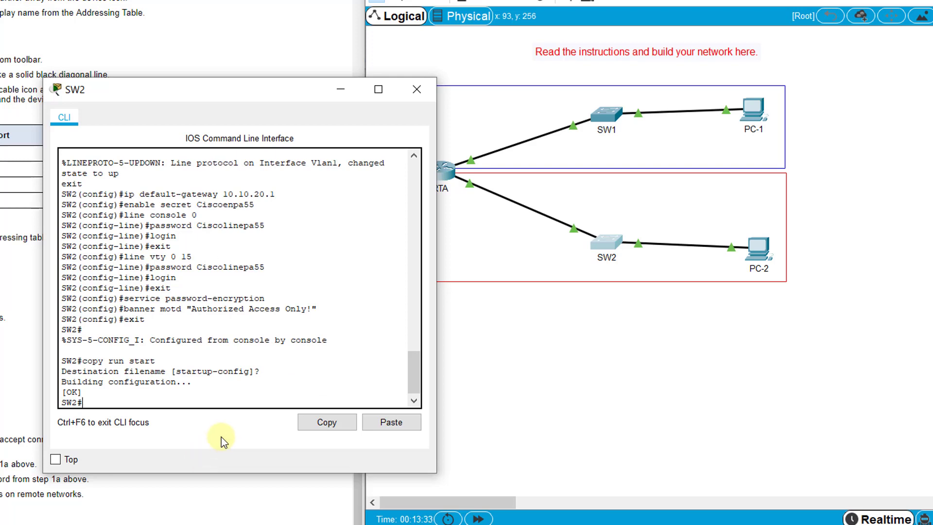
click(418, 88)
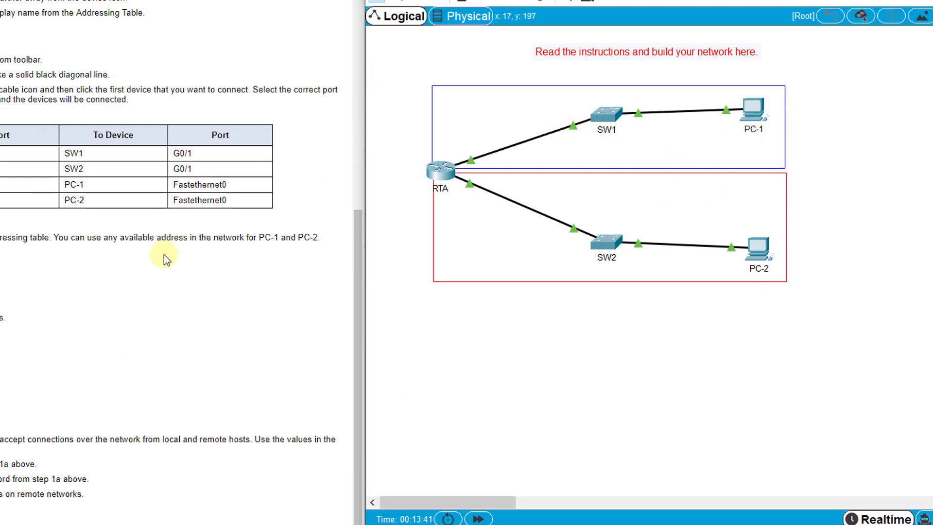
Step: Place a note right of PC-1: network 10.10.10.0, subnet mask 255.255.255.0, broadcast 10.10.10.255
scroll(164, 255, up, 9)
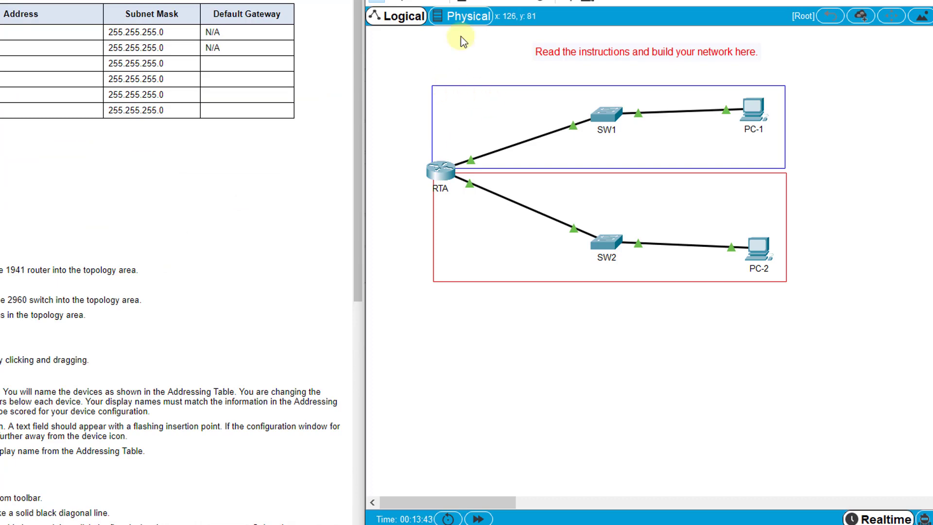
click(793, 93)
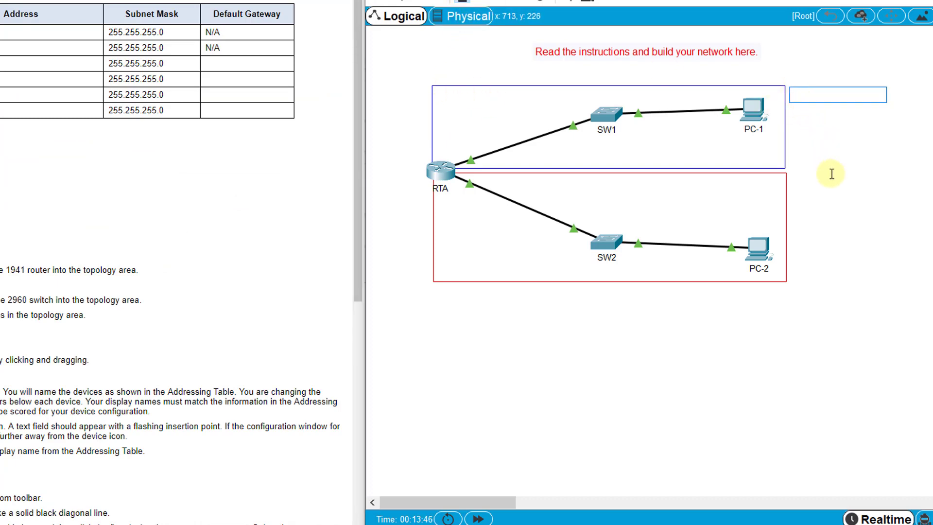
text(network:)
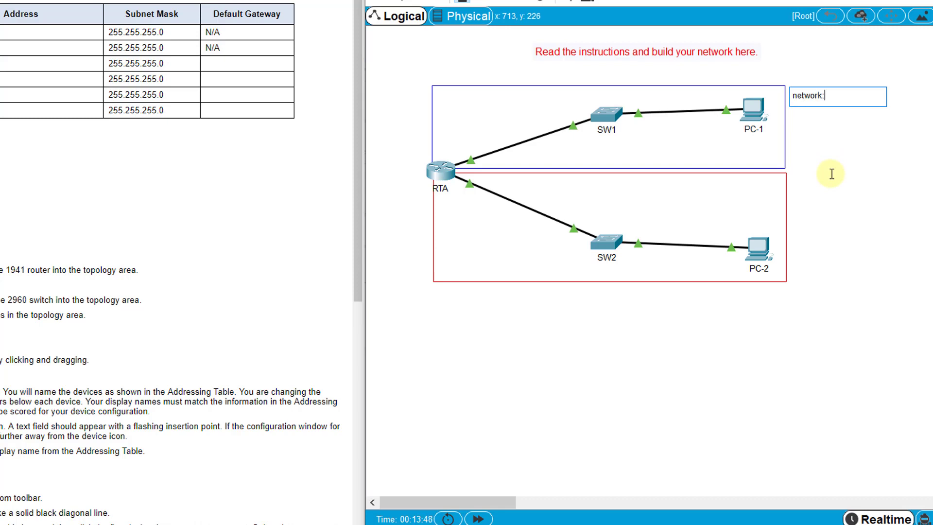
text( 10.10.10.0)
key(Return)
text(subnet mask)
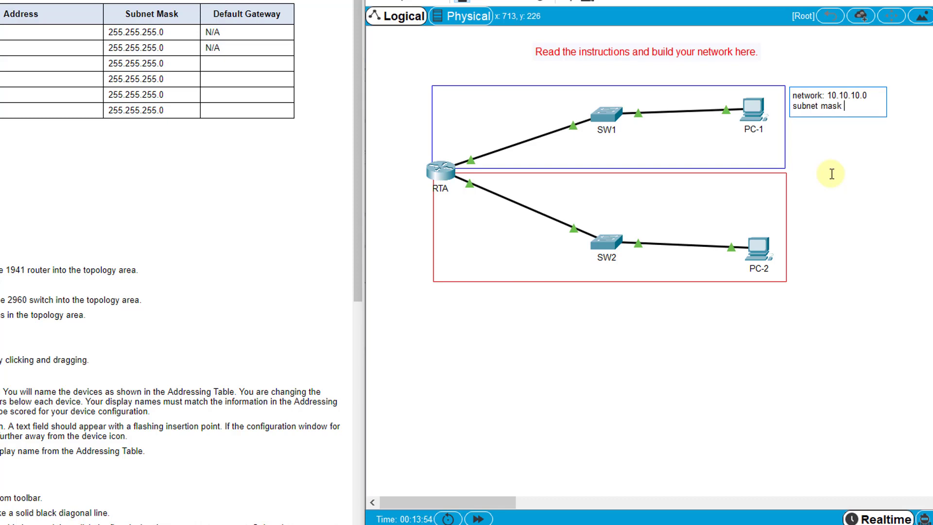
text(: 255.255.255)
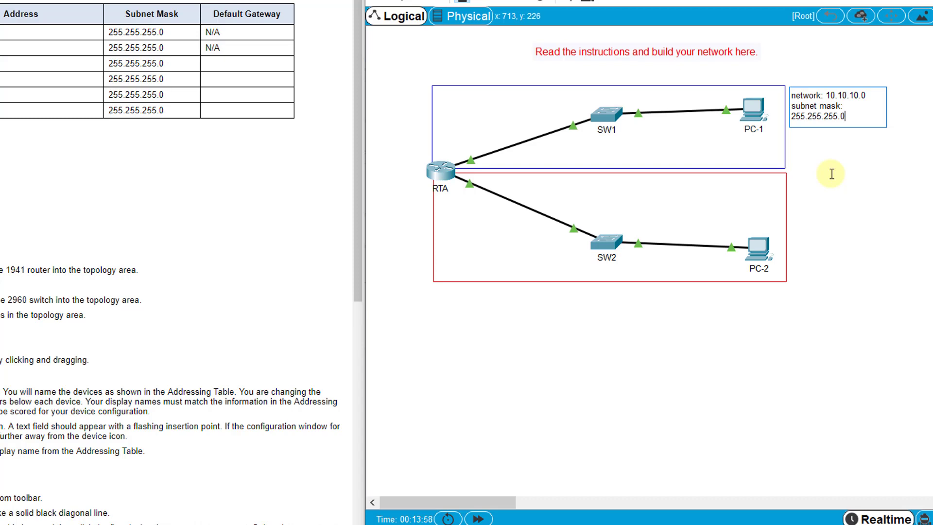
text(.0)
key(Return)
text(broadcast)
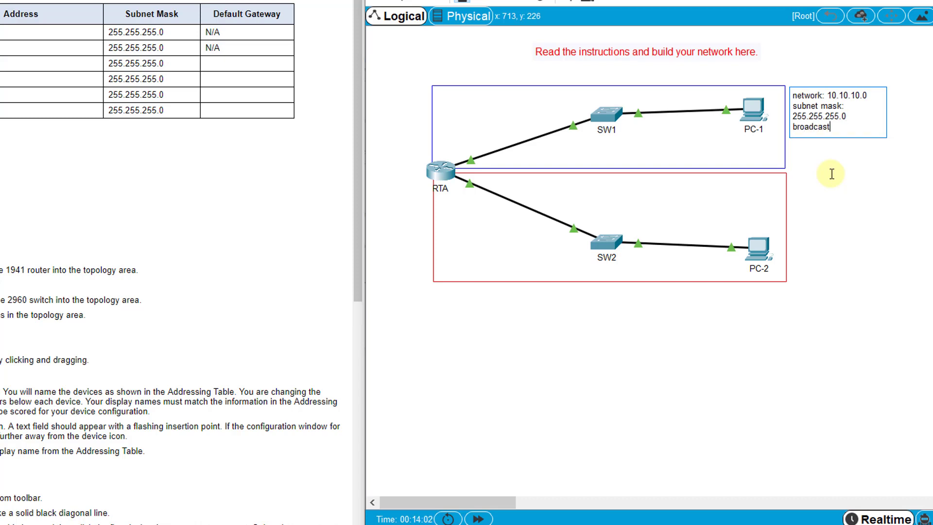
text(: 10.10.10.255)
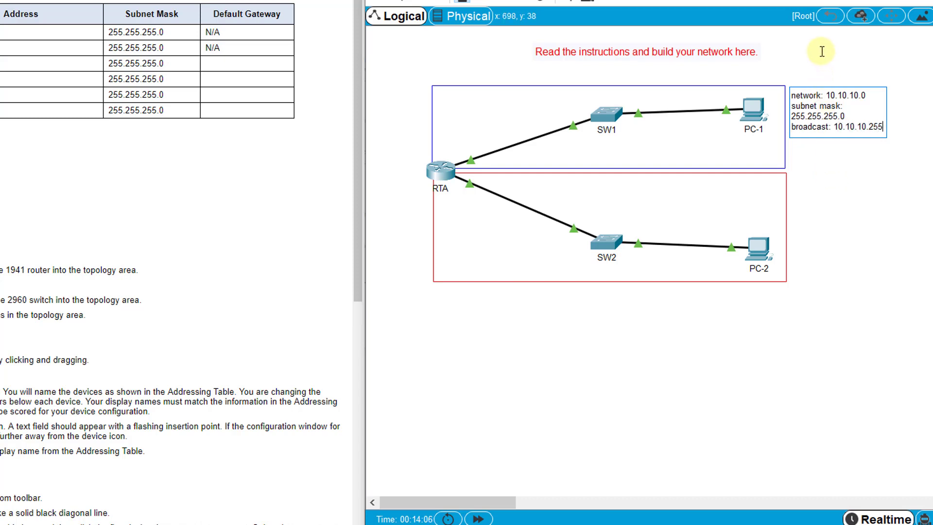
click(888, 127)
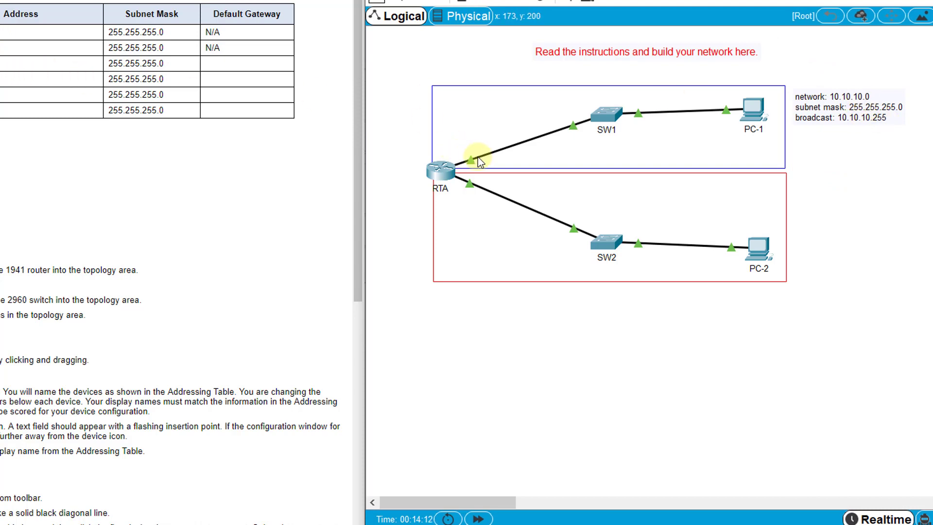
mouse_move(472, 158)
Step: Set PC-1's static IP to 10.10.10.10, mask 255.255.255.0, gateway 10.10.10.1
drag(745, 108, 742, 107)
click(751, 109)
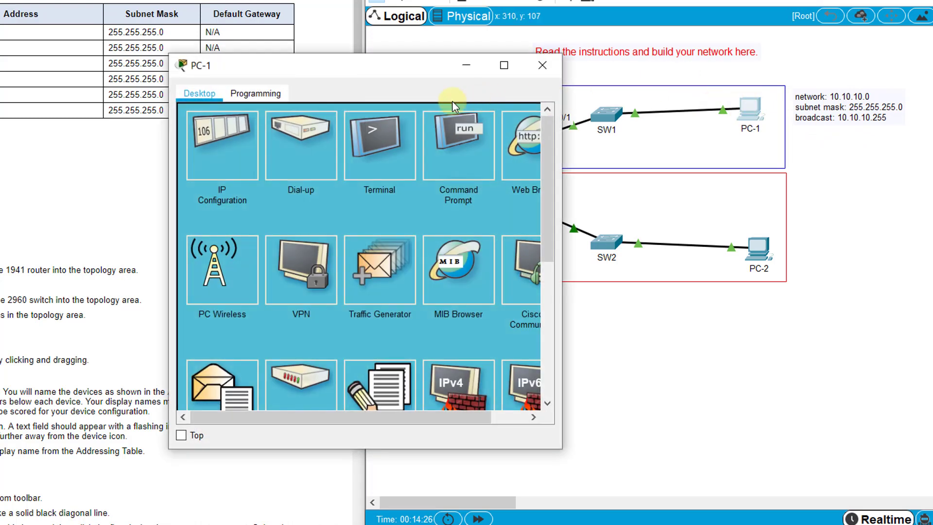
click(221, 142)
click(321, 189)
text(10.10.10)
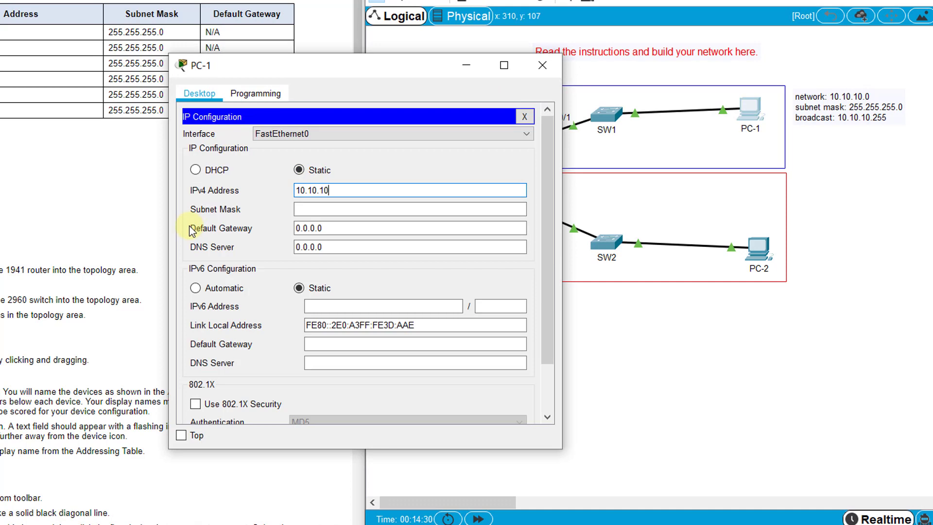
text(.10)
click(303, 208)
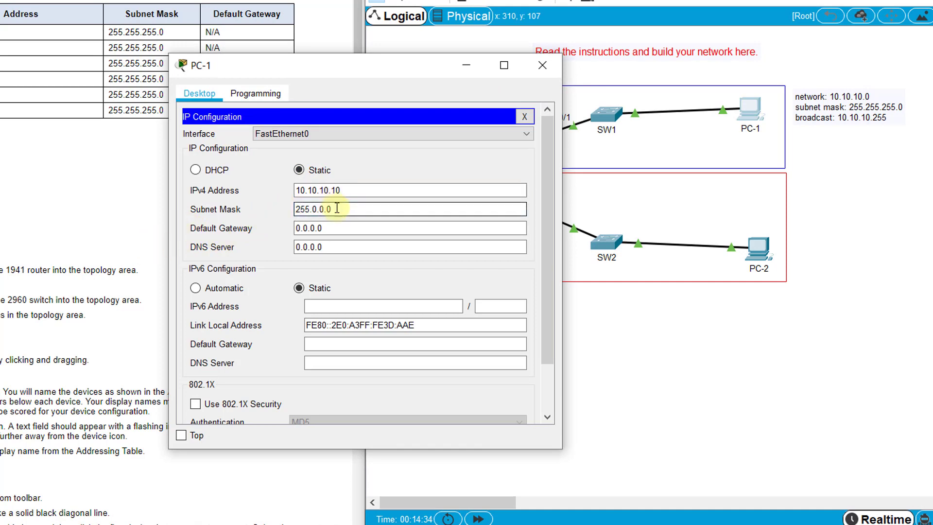
drag(333, 209, 265, 206)
text(255.255.255.0)
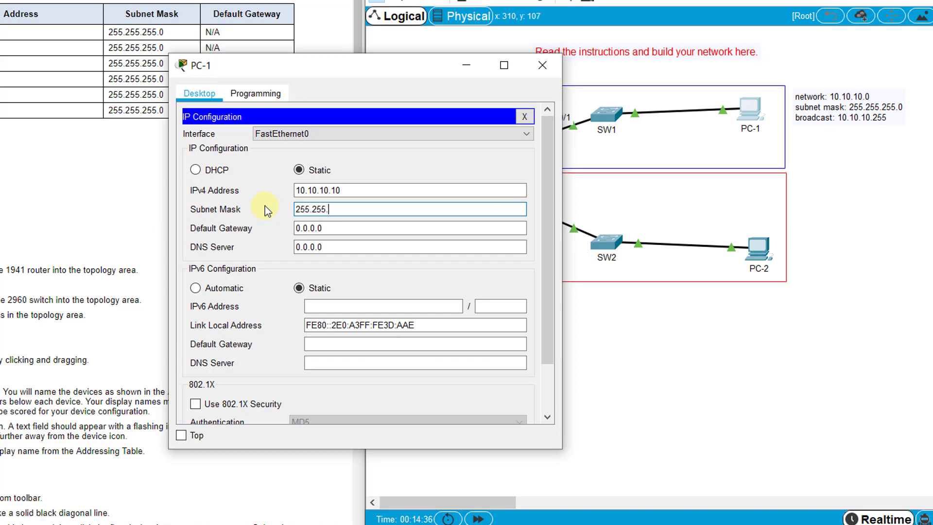
click(320, 228)
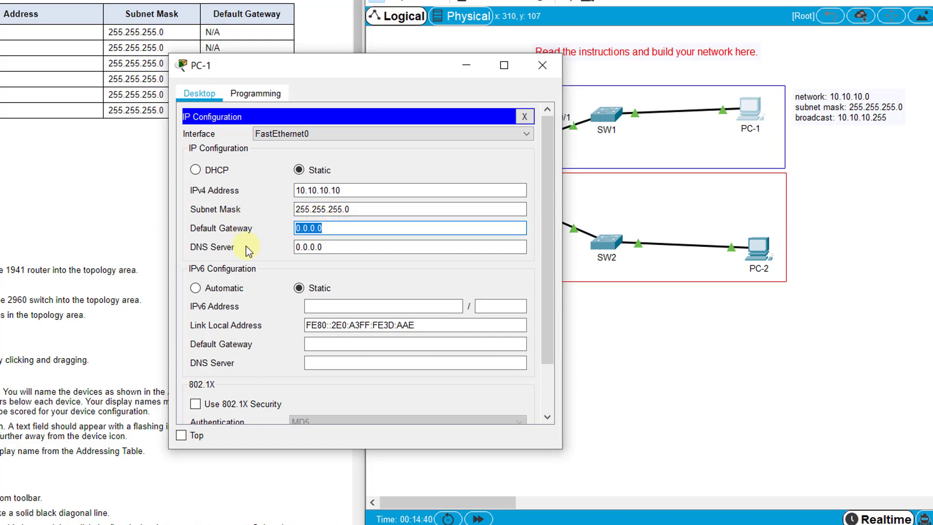
text(10.10.10.1)
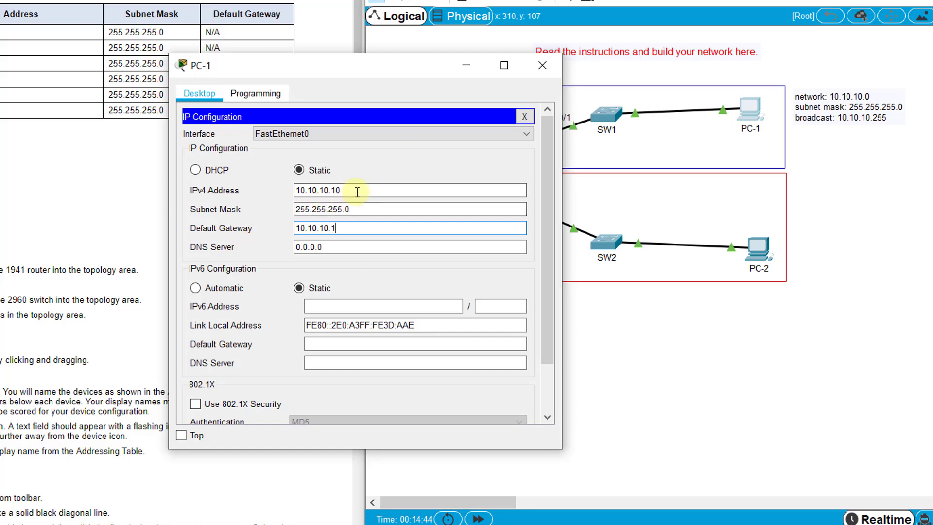
click(358, 190)
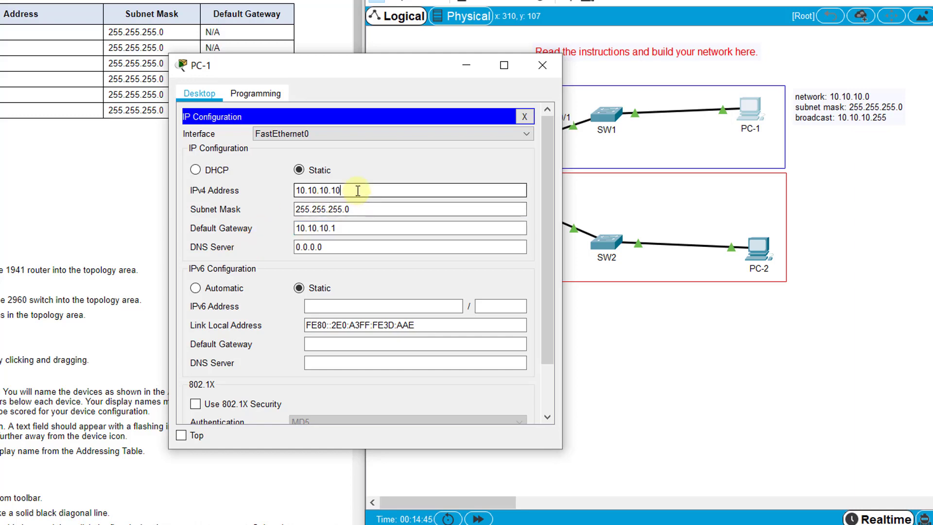
click(529, 119)
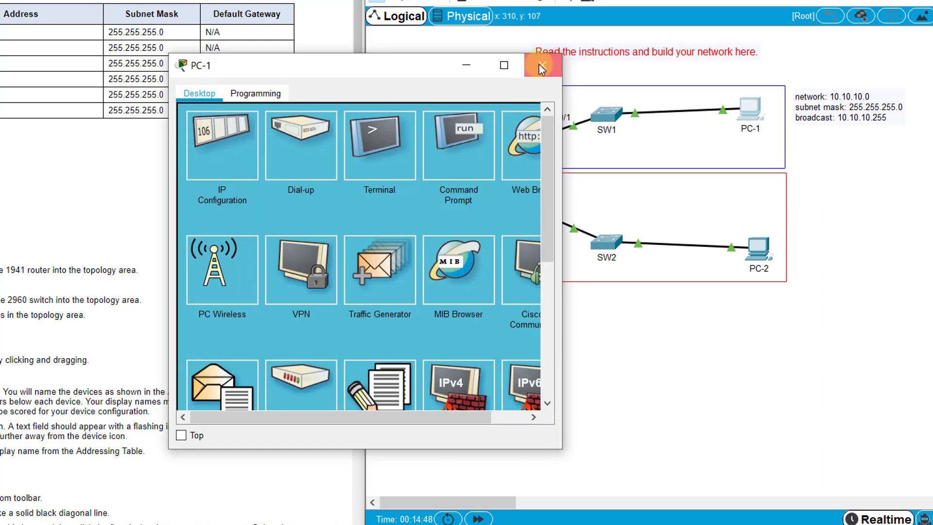
Step: Add a note by PC-2's network: network 10.10.20.0, subnet mask 255.255.255.0, broadcast 10.10.20.255
click(540, 66)
click(447, 6)
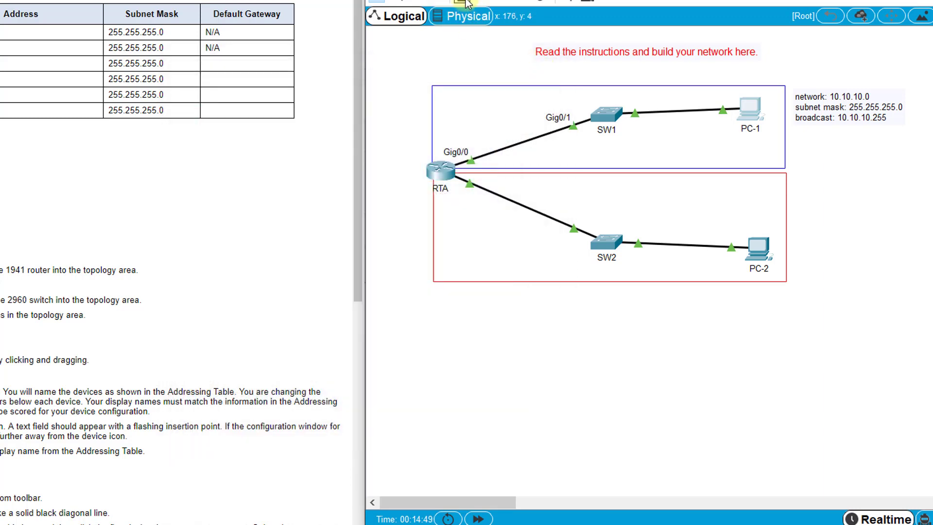
click(793, 189)
text(network)
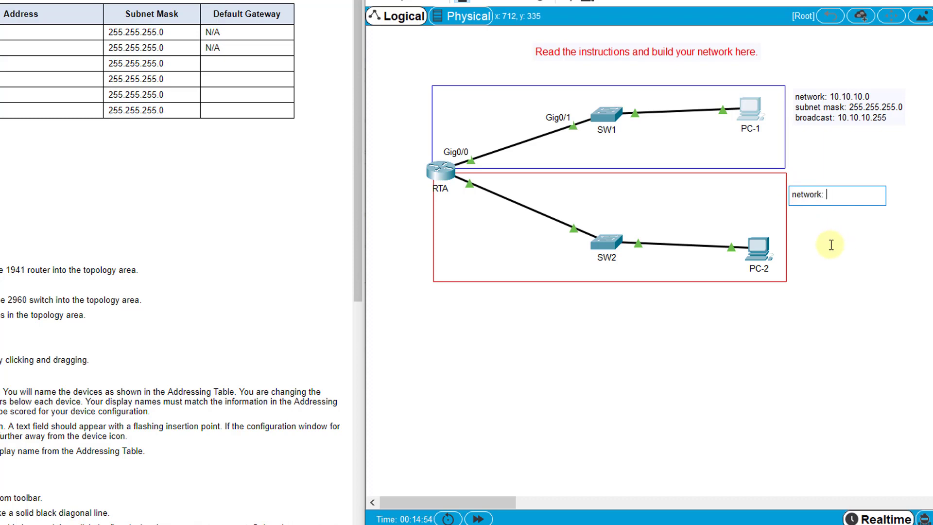
text(: 10.10.20.0)
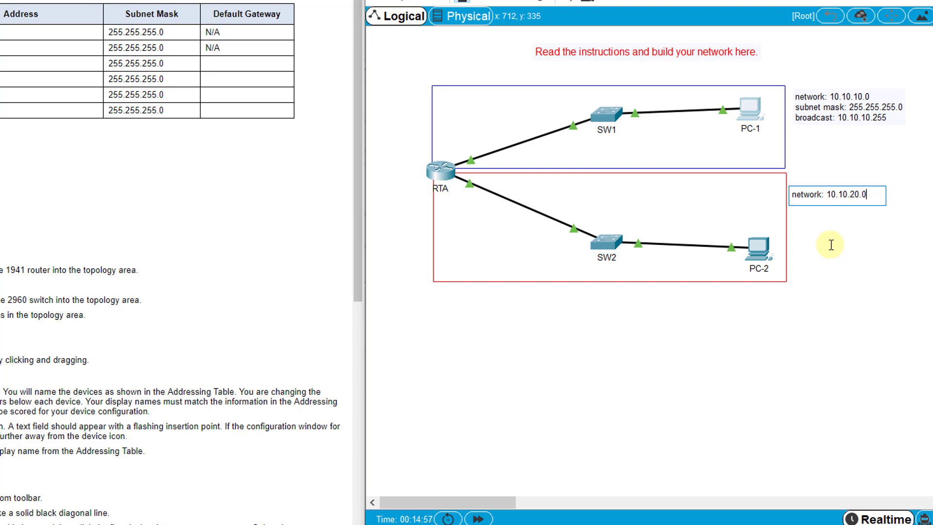
key(Return)
text(subnet mask: 255.)
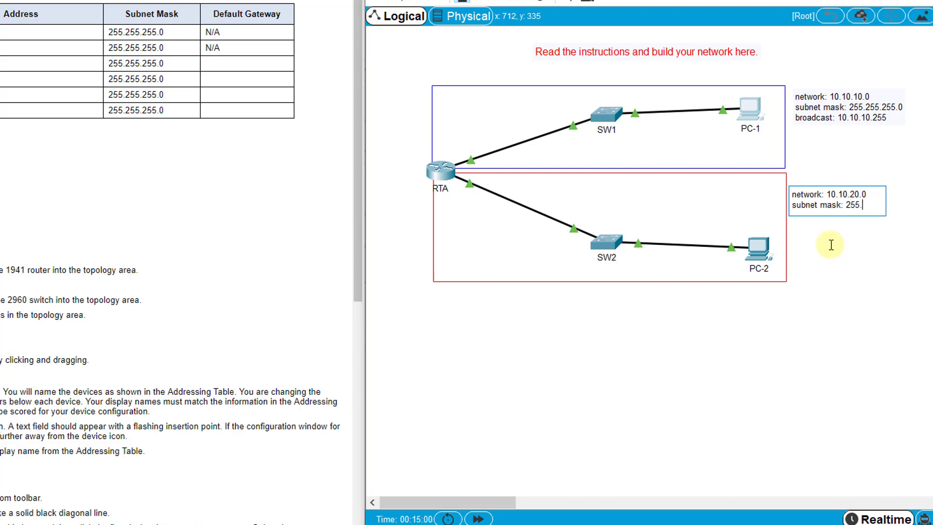
text(255.255.0)
key(Return)
text(broadcas)
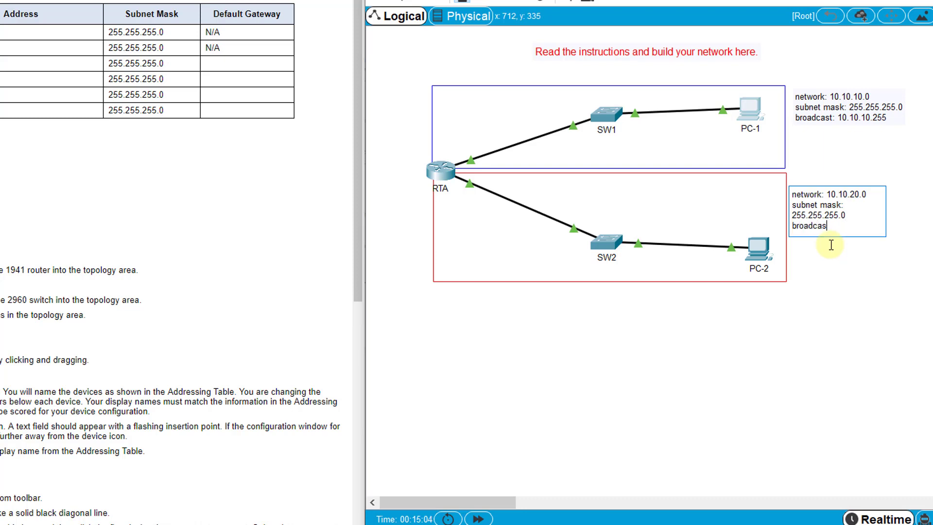
text(t: 10.10.20.255)
click(844, 289)
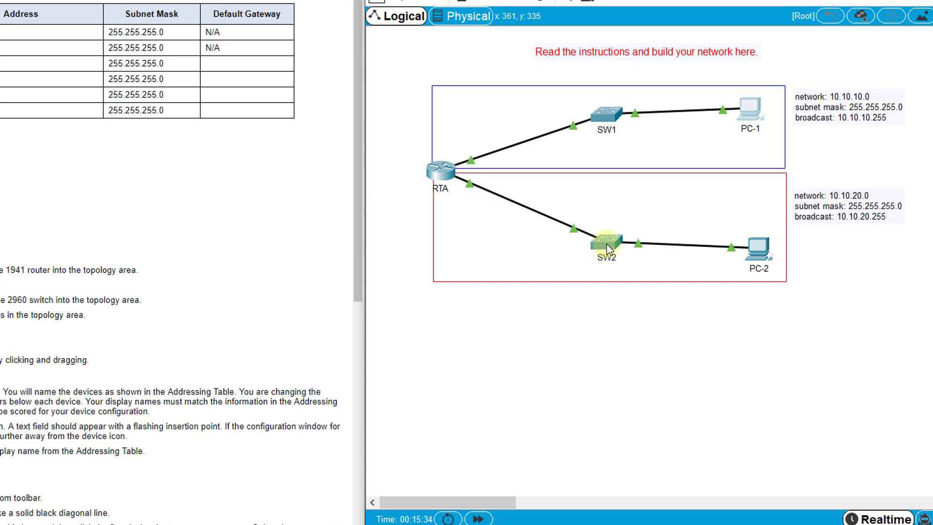
Step: Set PC-2's static IP to 10.10.20.10, mask 255.255.255.0, gateway 10.10.20.1
click(756, 248)
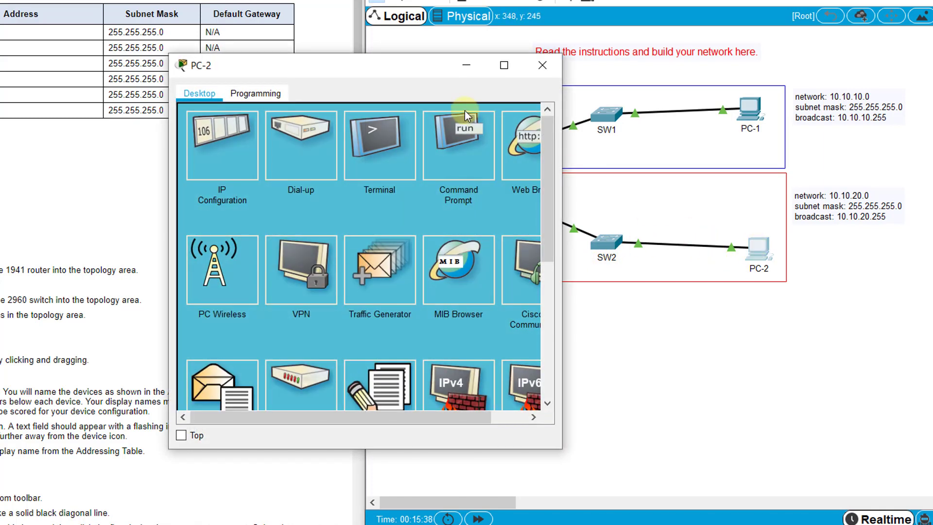
drag(392, 69, 497, 88)
click(363, 164)
click(454, 198)
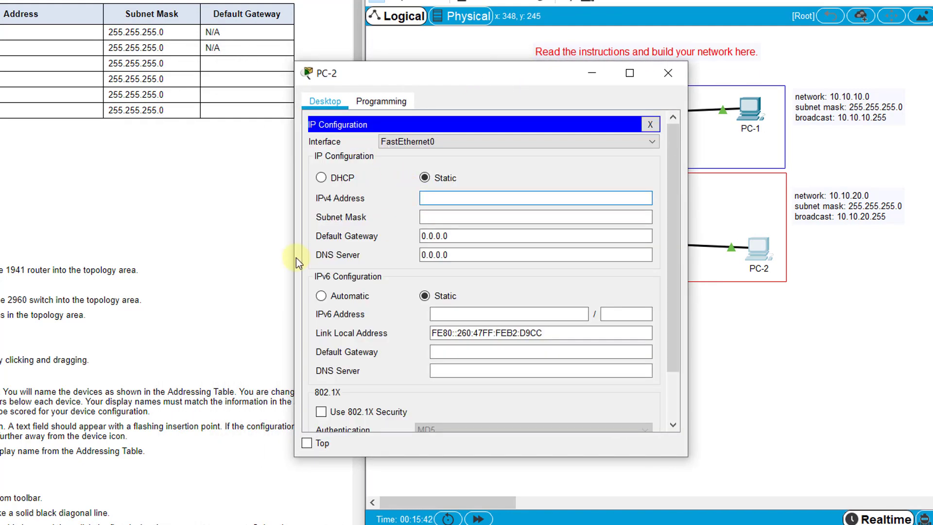
text(10.10.20.10)
key(Tab)
text(255.255.255.0)
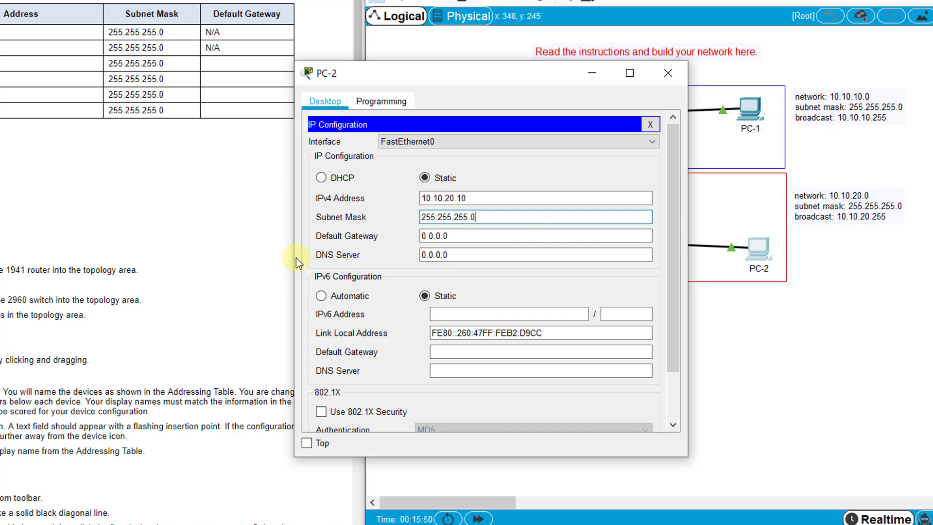
key(Tab)
text(10.10.20.1)
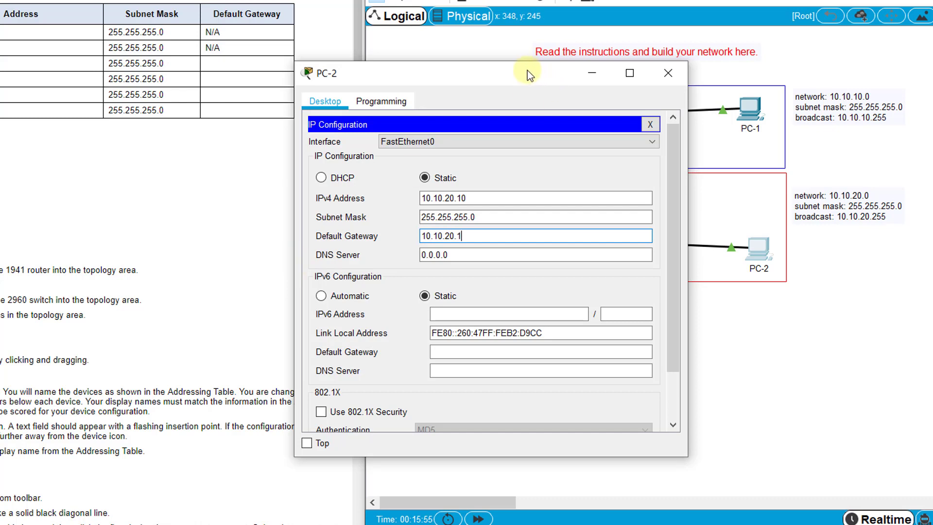
drag(529, 75, 258, 66)
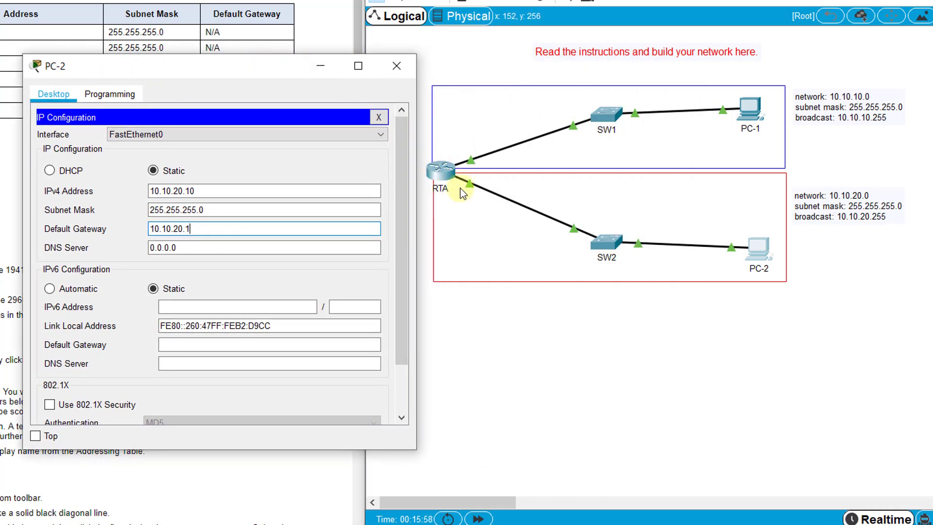
click(312, 192)
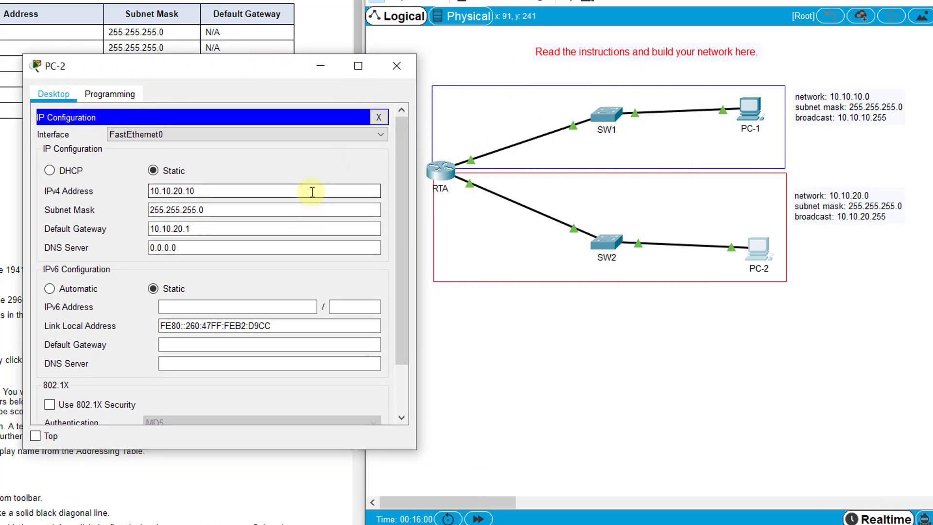
click(396, 66)
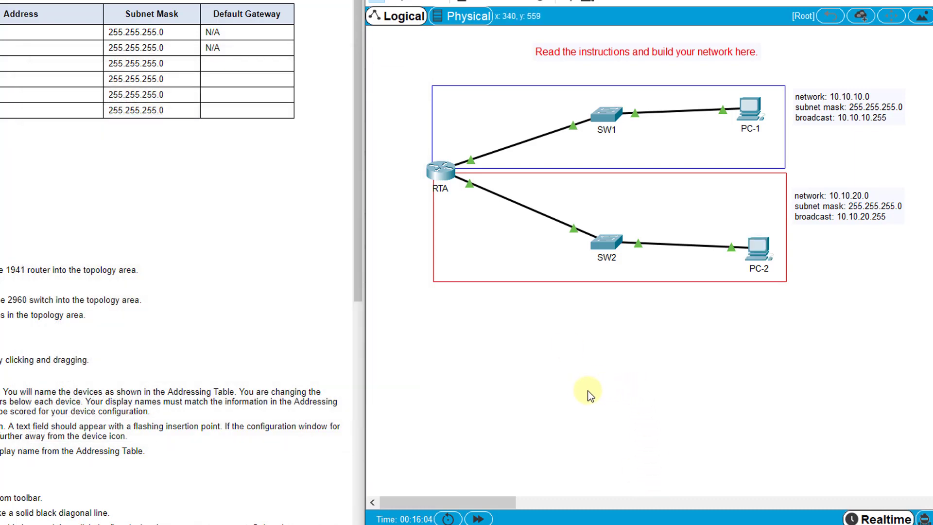
Step: From PC-1's command prompt, run 'ping 10.10.20.10' twice to confirm replies from PC-2
click(748, 108)
click(441, 143)
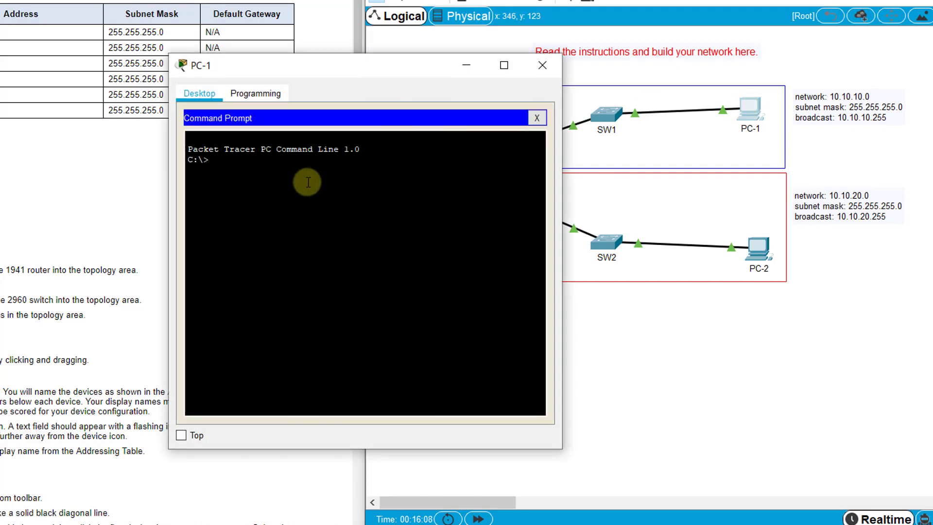
text(ping)
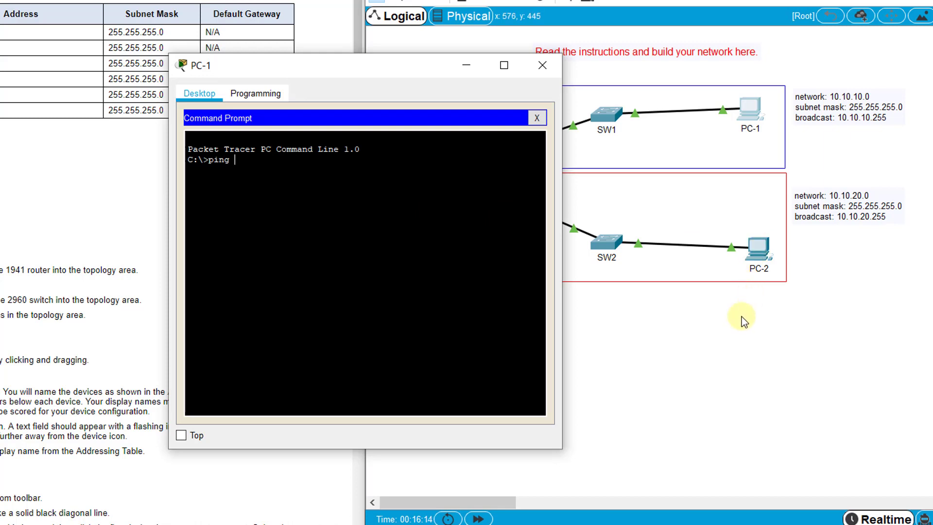
text(10.10.20.10)
key(Return)
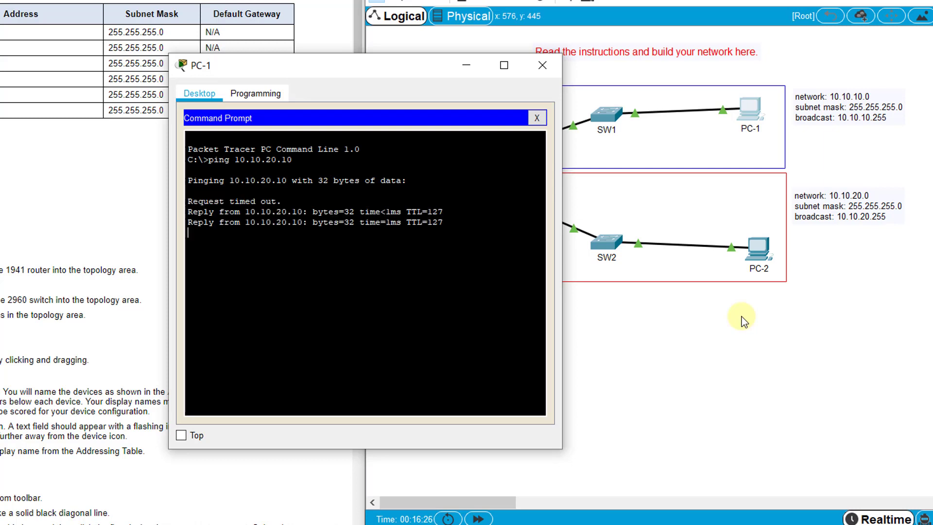
key(Up)
key(Return)
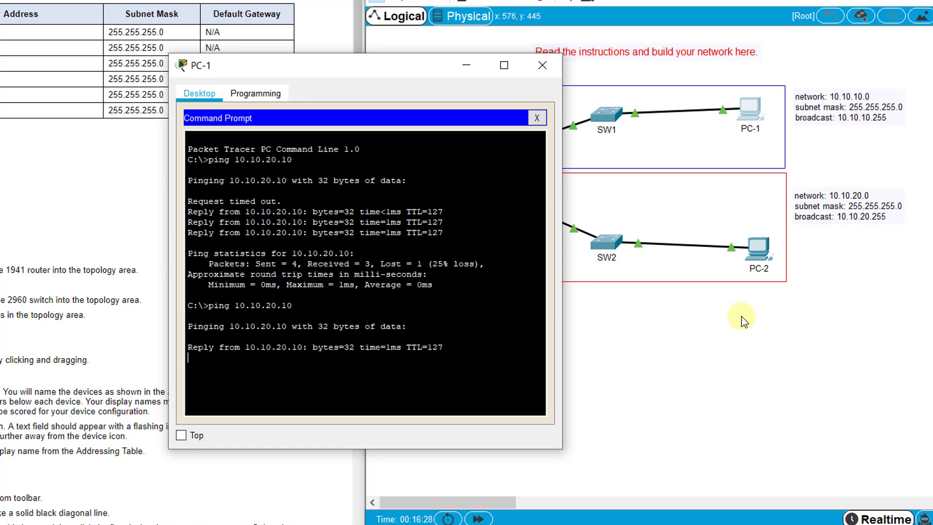
Step: From PC-2's command prompt, run 'ping 10.10.10.10' and confirm 4 of 4 replies
click(549, 66)
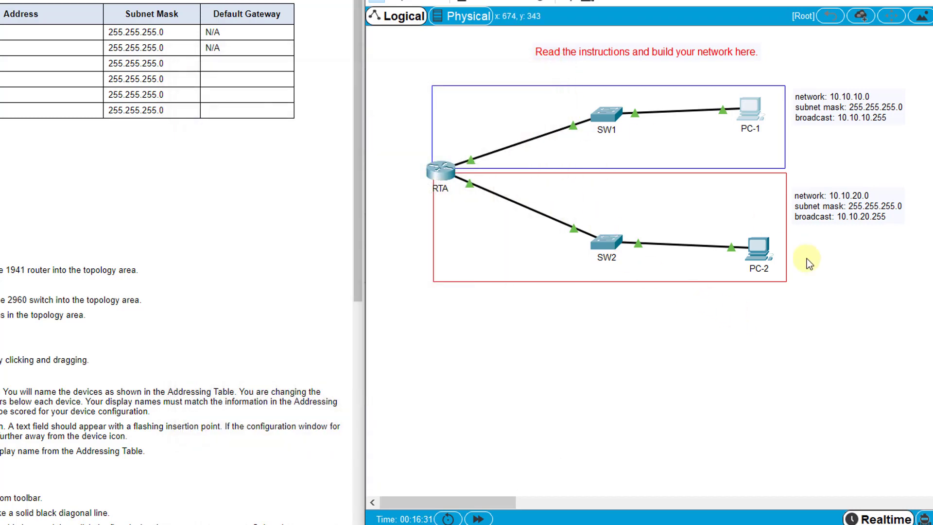
click(759, 247)
click(430, 173)
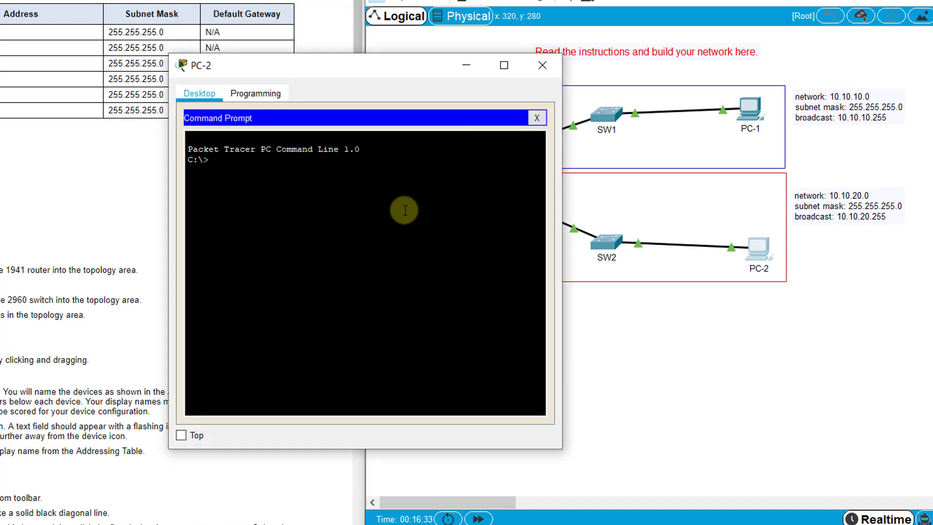
text(i0.10.10.10)
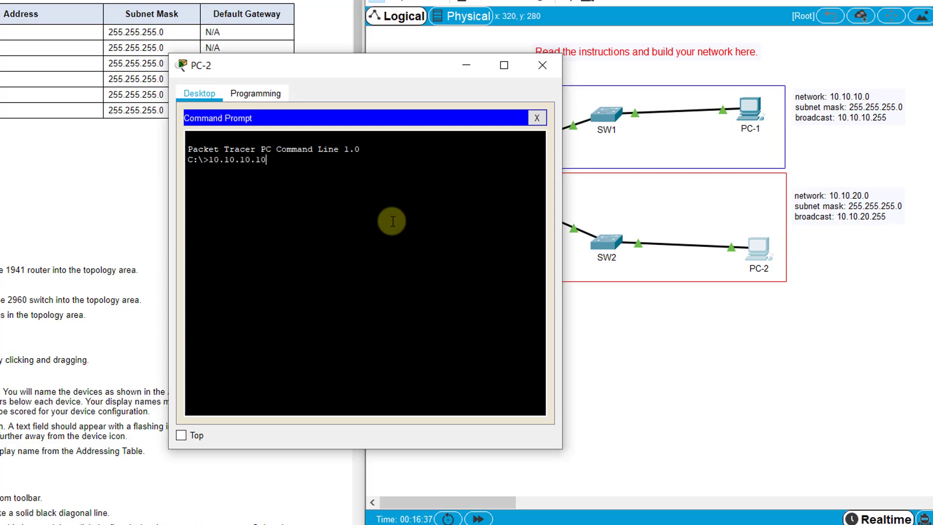
key(Return)
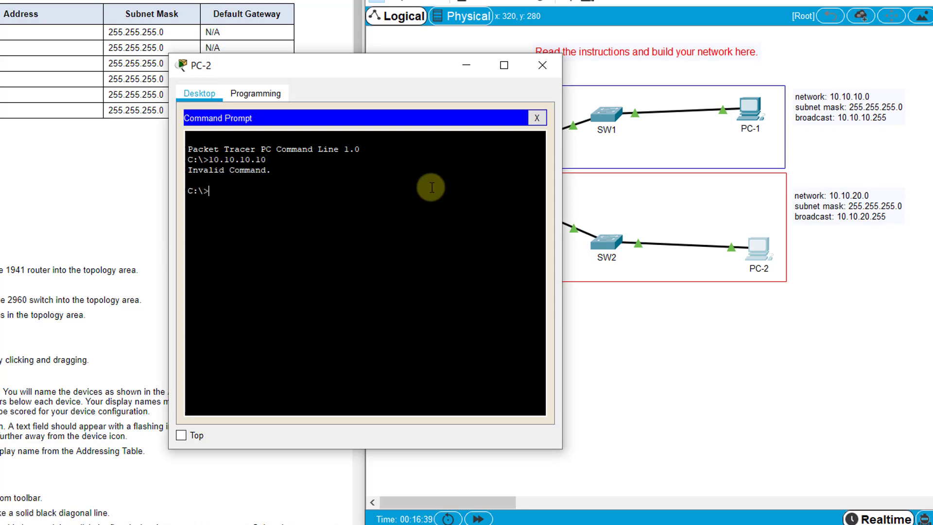
text(ping 10.10.10.10)
key(Return)
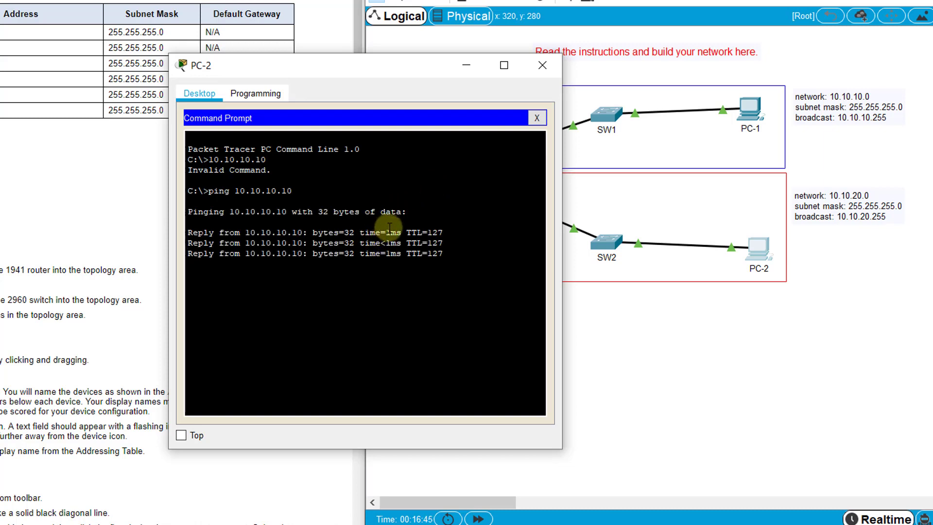
click(541, 65)
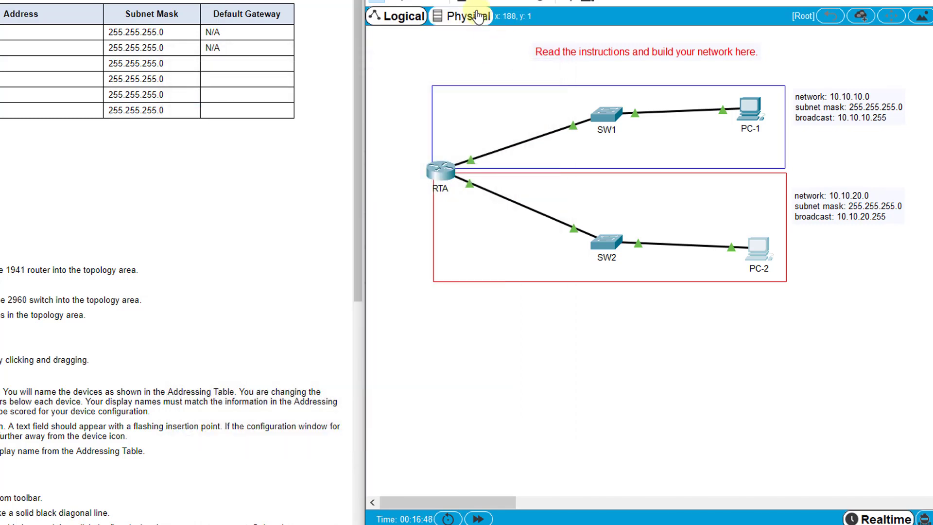
Step: Add a note beside PC-1's network: 'PC-1: anything from 10.10.10.3 to 10.10.10.254'
click(791, 138)
text(PC-1: anything from )
text(10.10.10.)
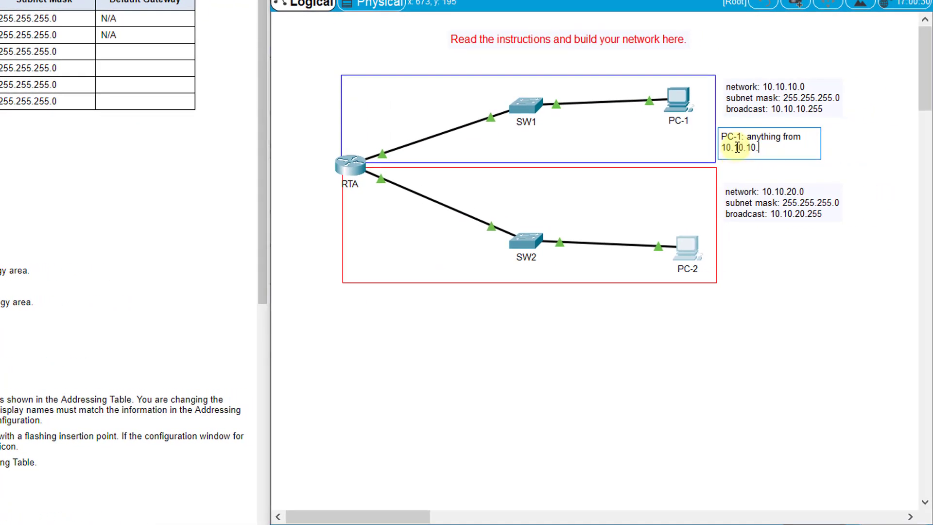
text(3 to 10.10.10.254)
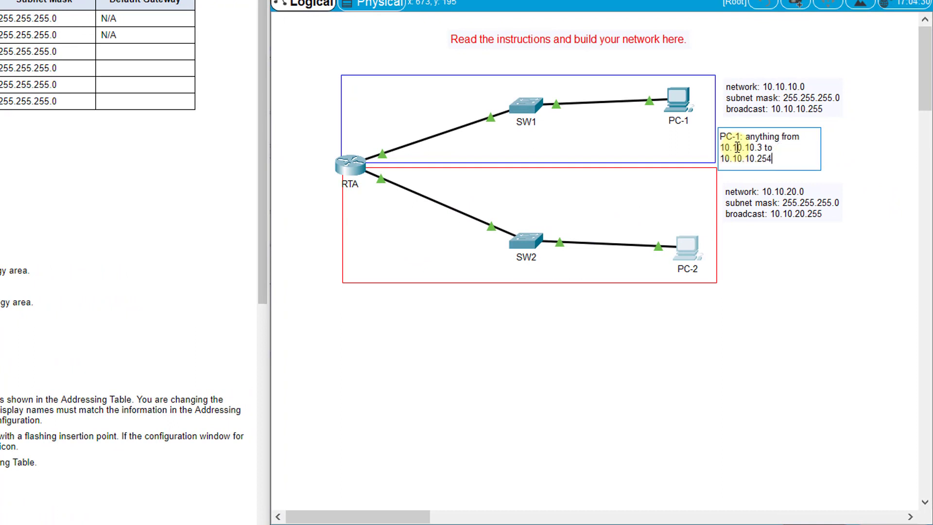
click(760, 304)
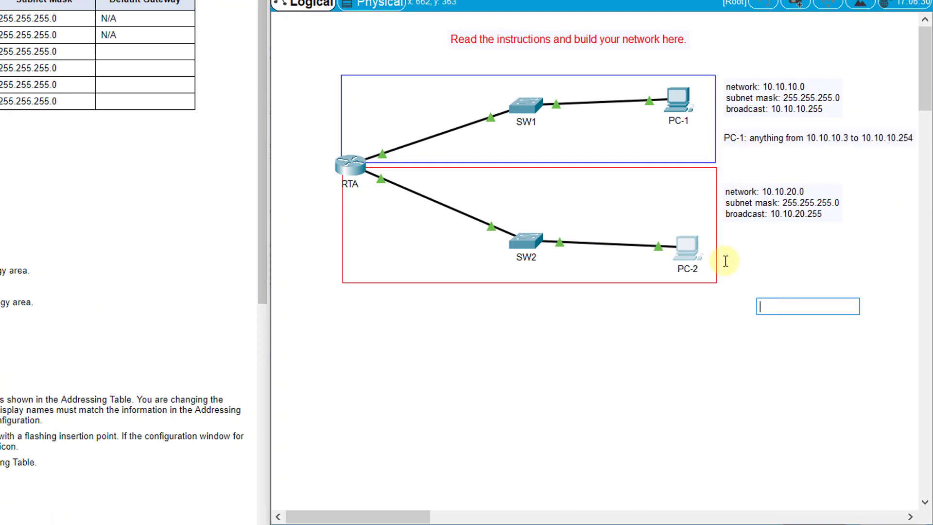
Step: Add a note under the 10.10.20.0 note: 'PC-2: anything from 10.10.20.3 to 10.10.20.254'
click(729, 239)
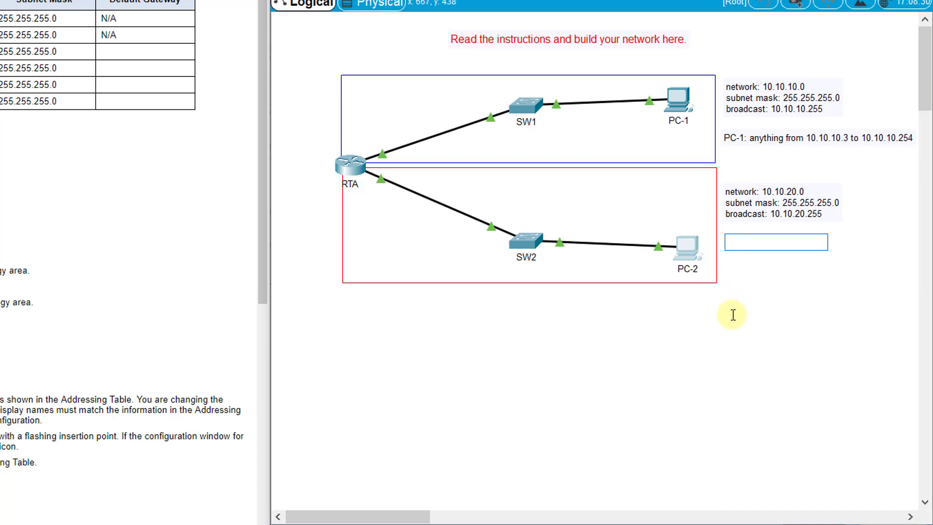
text(PC-2": anything fro)
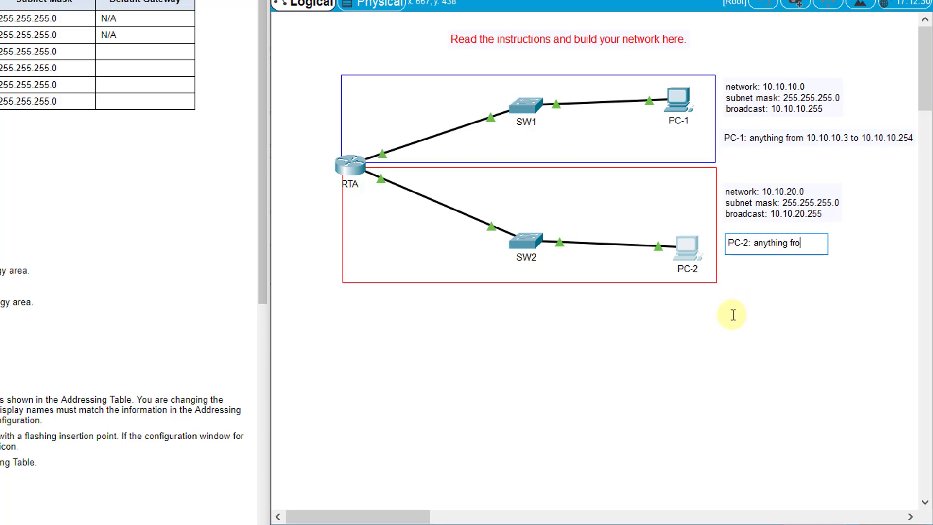
text(m 10.10.2)
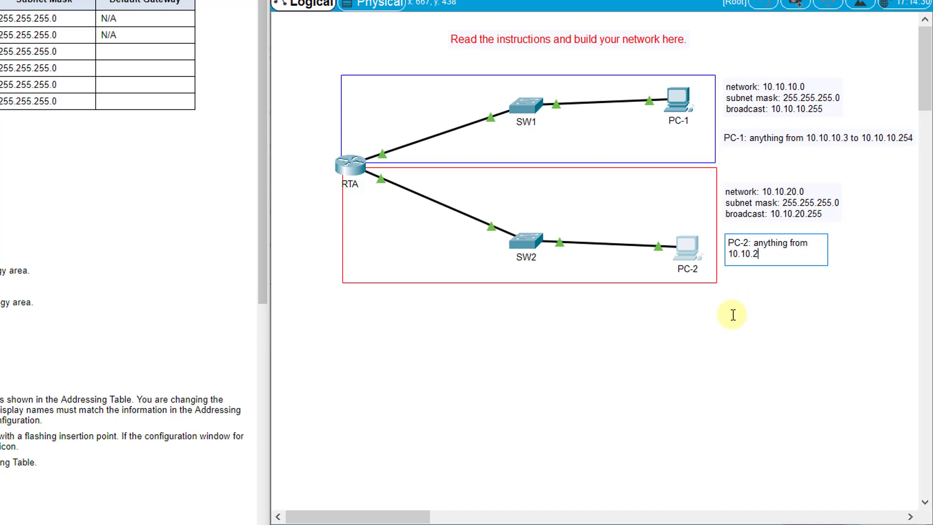
text(0.3 to 10.10.20.254)
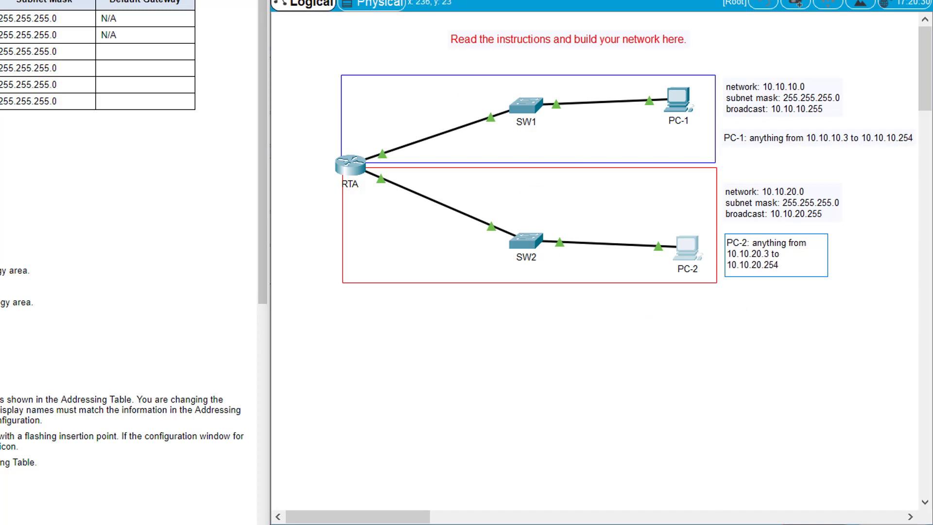
click(505, 81)
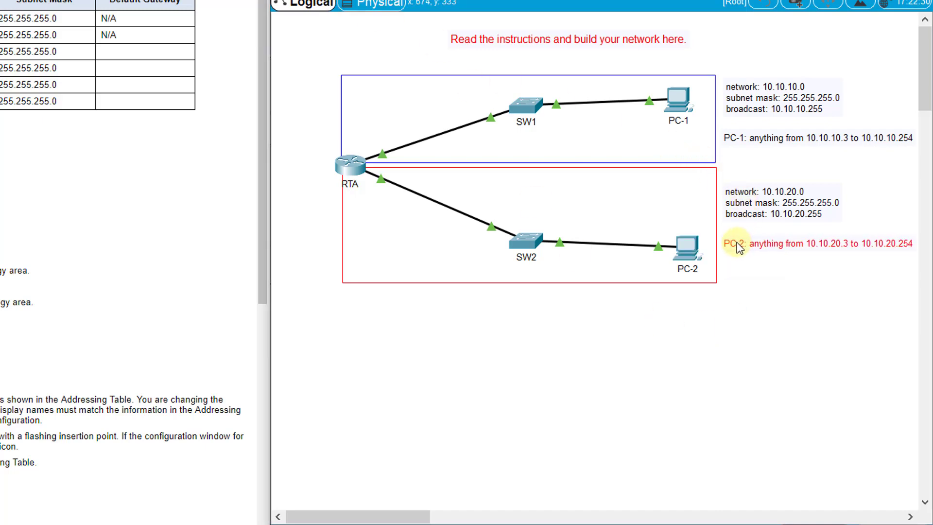
click(759, 301)
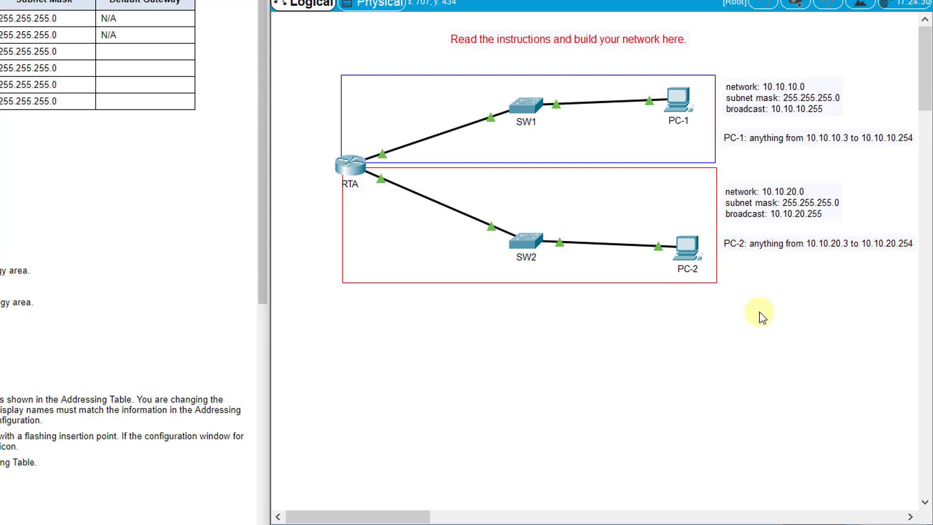